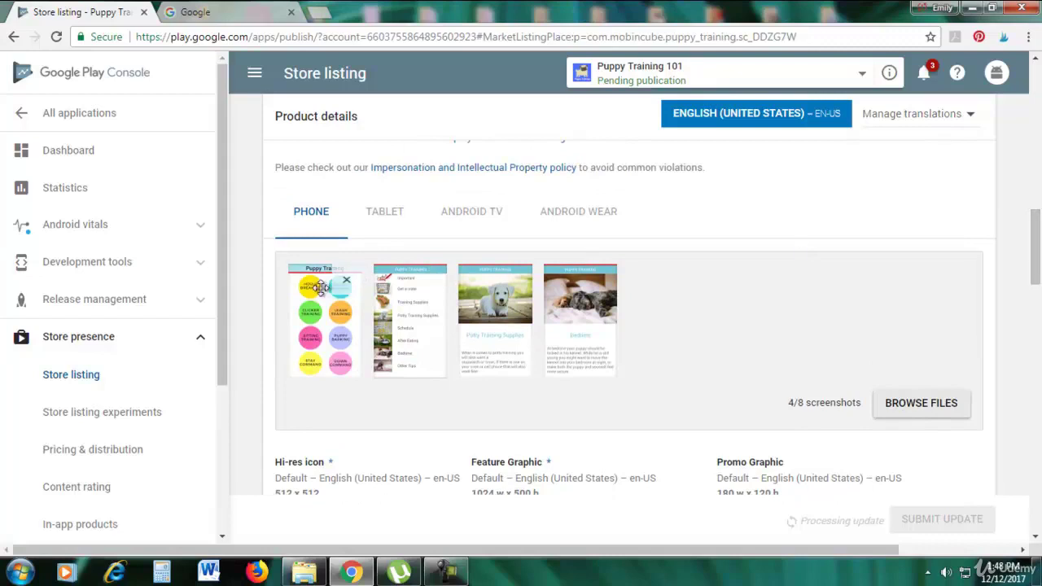
# Examine the required sizes and formats for the hi-res icon and feature graphic in the store listing.
pyautogui.moveTo(1034, 236); pyautogui.dragTo(1037, 270)
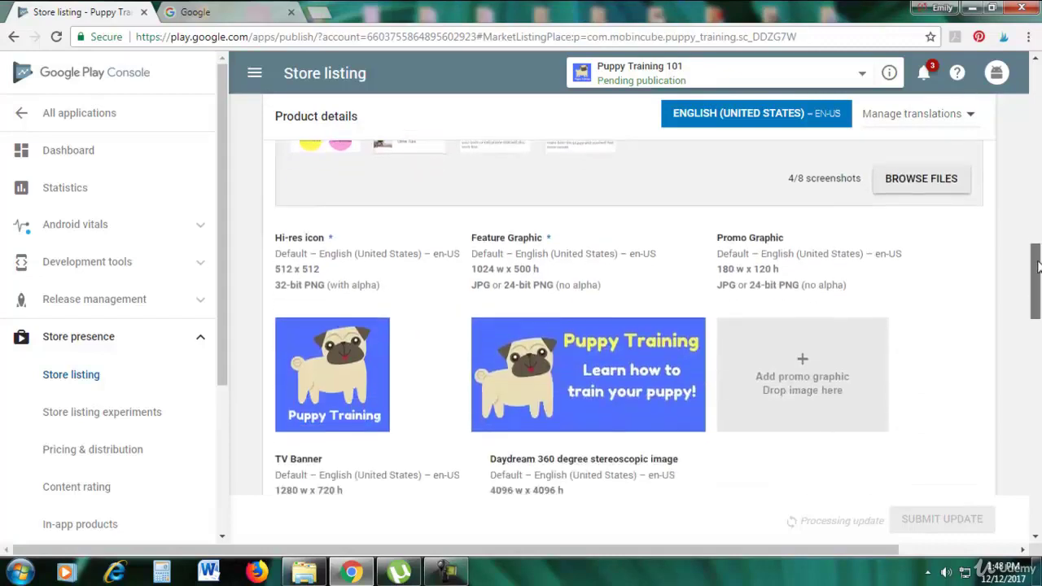
pyautogui.moveTo(349, 342)
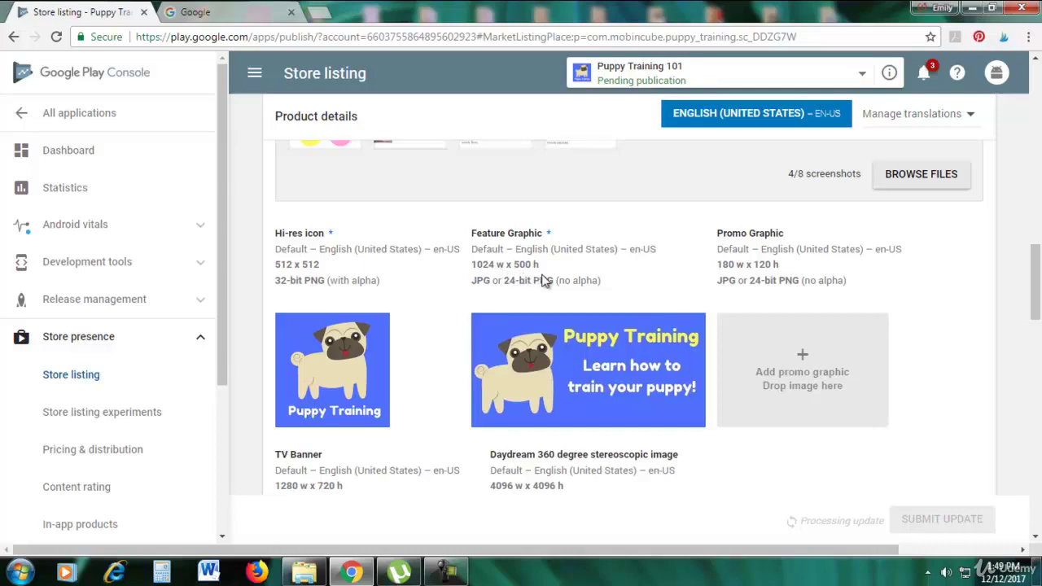
pyautogui.moveTo(1037, 280)
pyautogui.mouseDown()
pyautogui.moveTo(1038, 250)
pyautogui.moveTo(1039, 271)
pyautogui.mouseUp()
# Switch to the Google browser tab, open Canva there, and delete the design named Custom – Untitled Design.
pyautogui.click(233, 13)
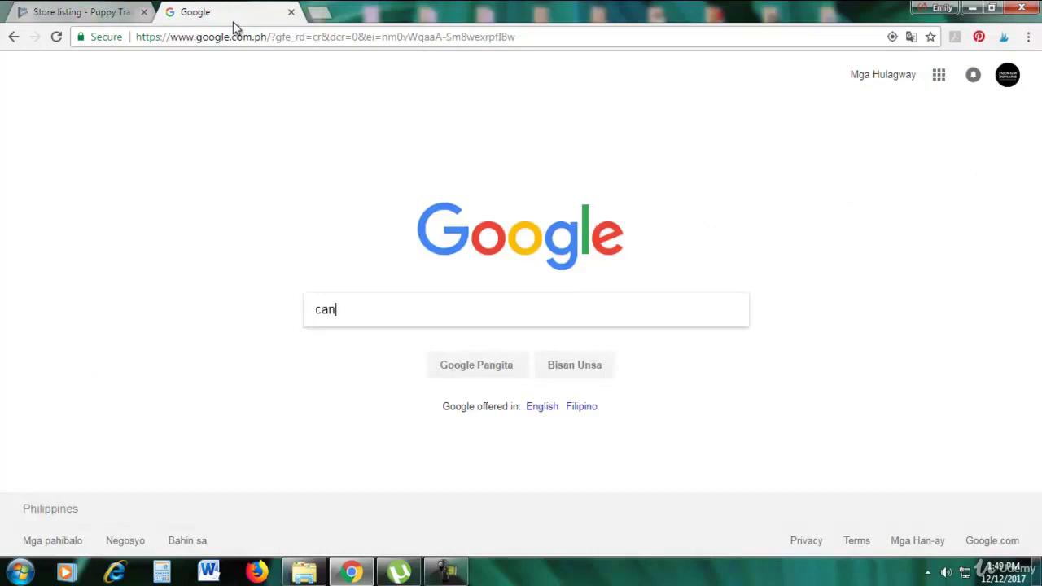
pyautogui.press('Return')
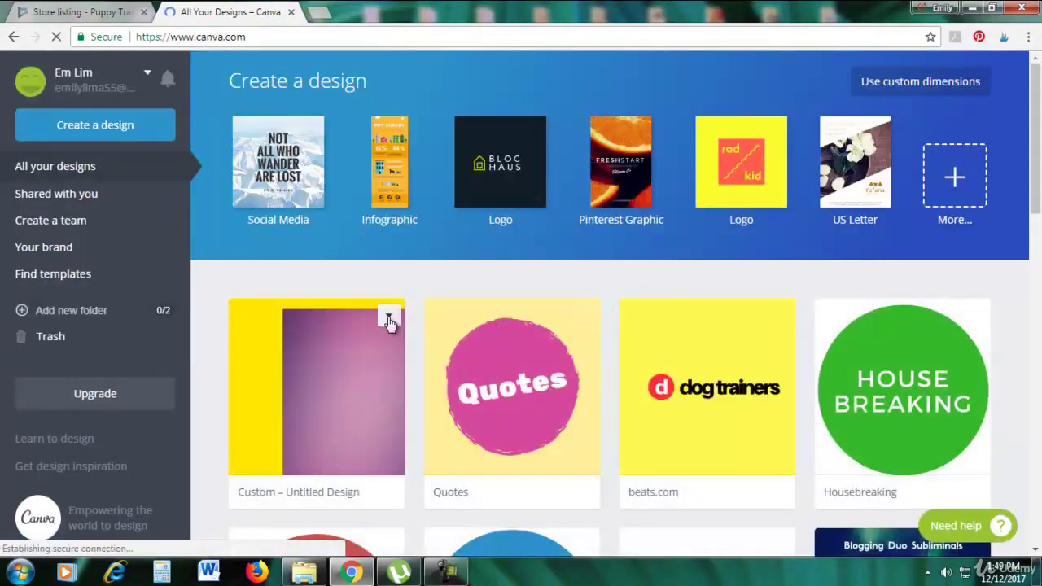
pyautogui.click(388, 316)
pyautogui.click(444, 374)
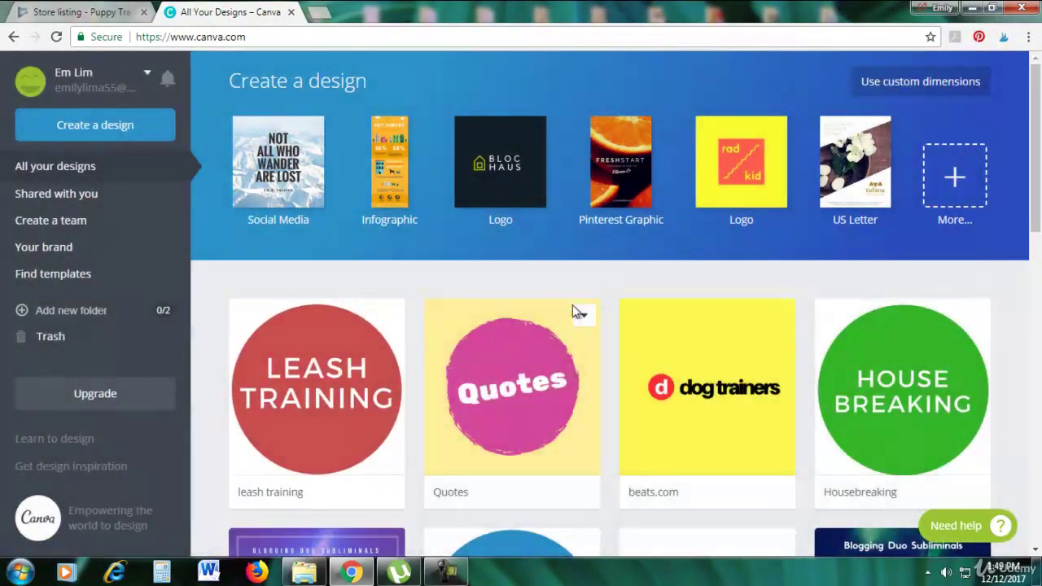
# Create a new design with custom dimensions of 512 × 512 px.
pyautogui.click(937, 95)
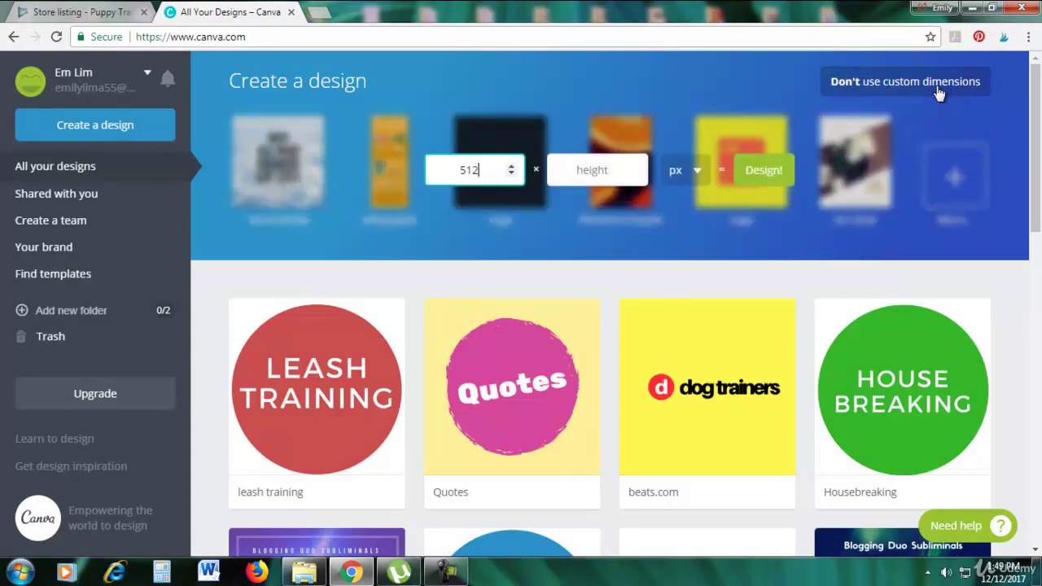
pyautogui.click(579, 164)
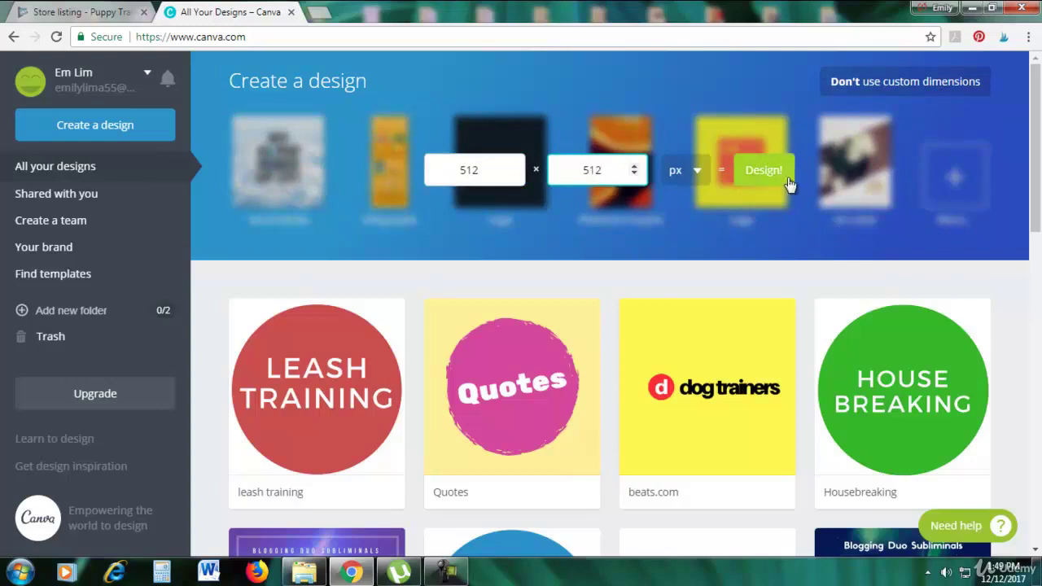
pyautogui.click(761, 175)
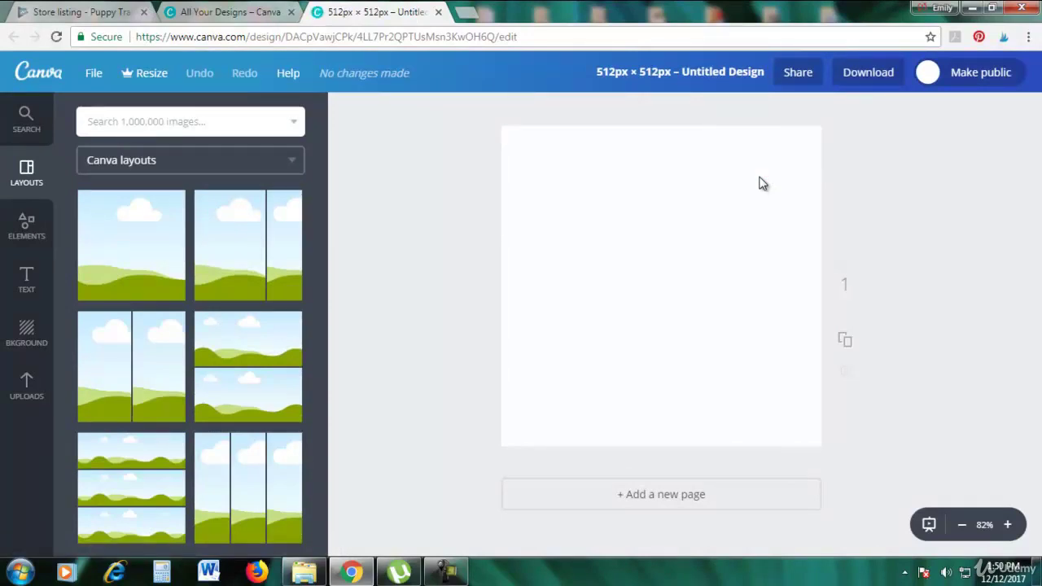
# Try a solid light-blue, a teal striped and a cream lined-paper background on the blank design.
pyautogui.click(25, 352)
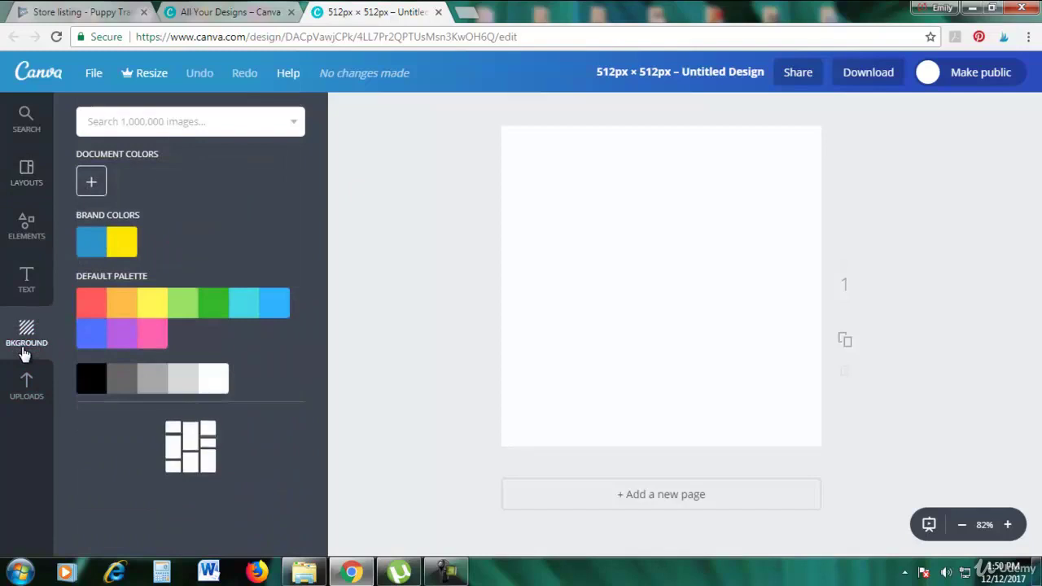
pyautogui.click(272, 313)
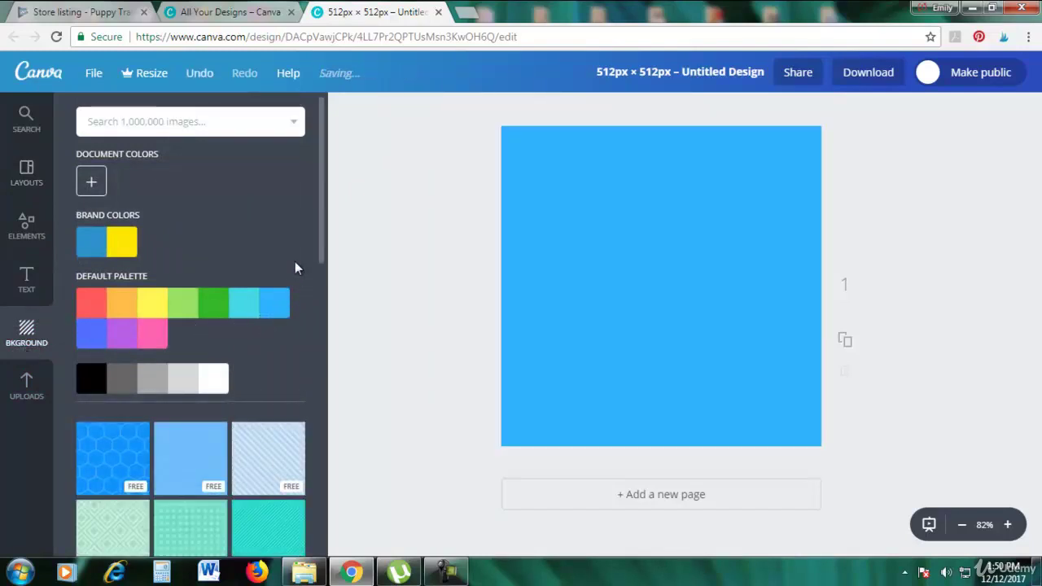
pyautogui.scroll(-3, 294, 261)
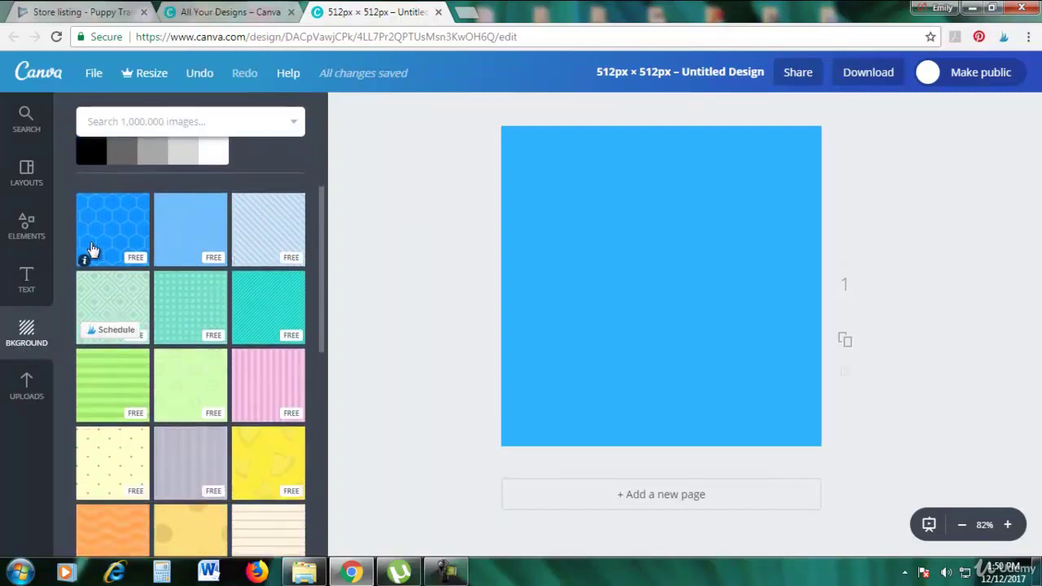
pyautogui.click(173, 311)
pyautogui.click(285, 306)
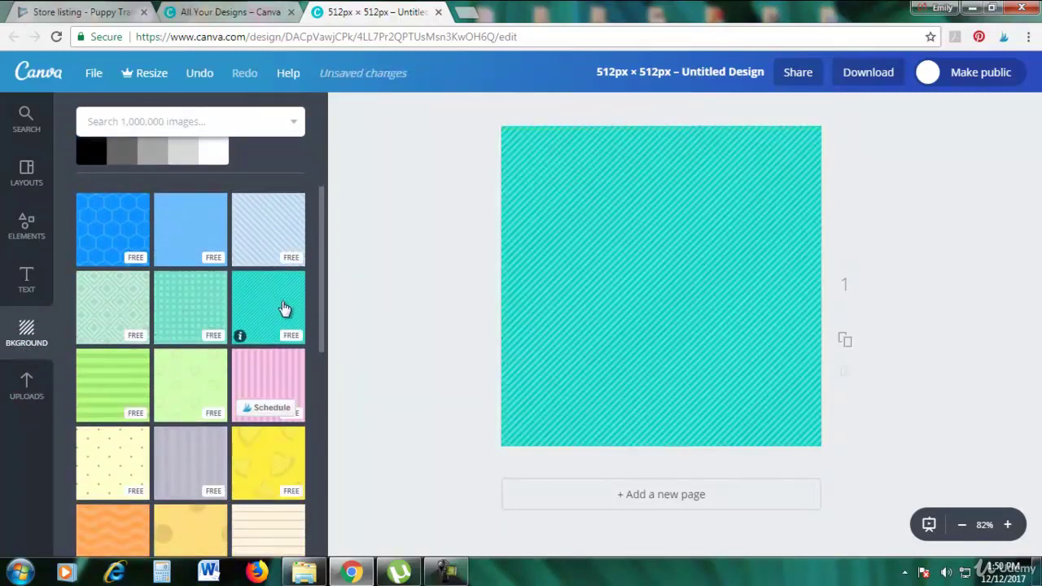
pyautogui.scroll(-2, 264, 391)
pyautogui.click(264, 392)
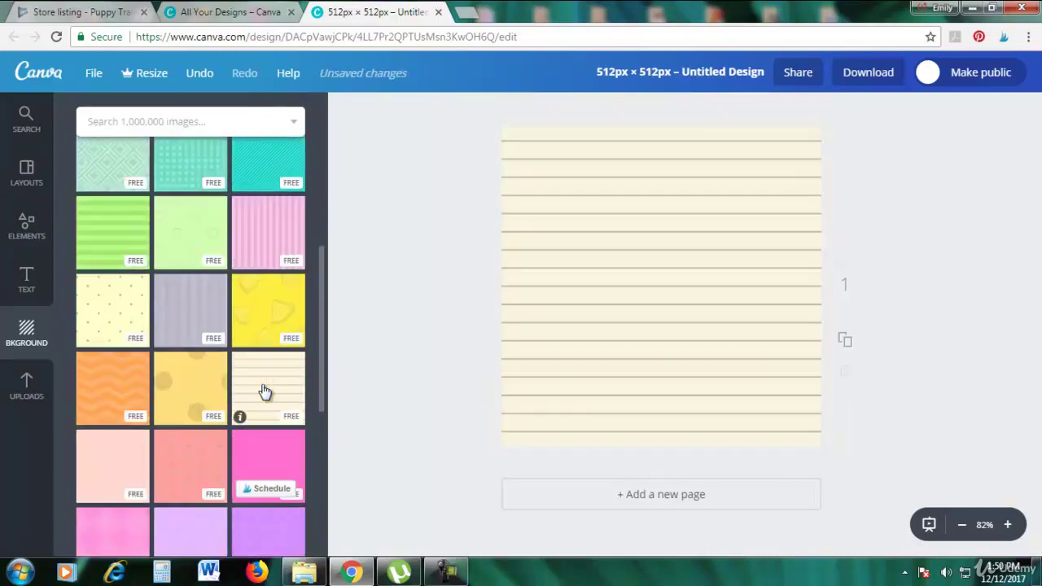
pyautogui.scroll(5, 262, 391)
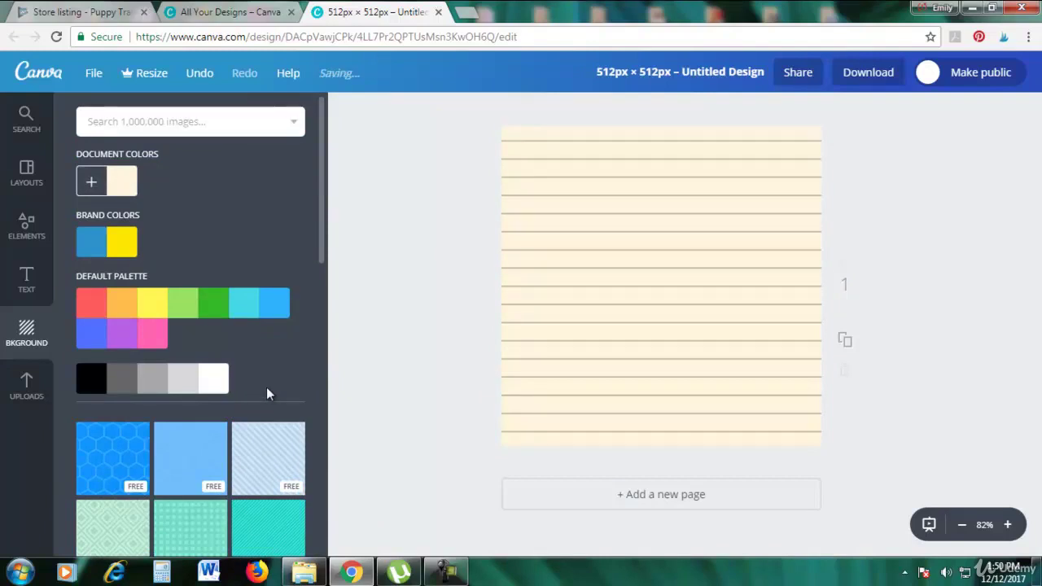
# Upload the background image file, place the purple gradient image on the design and enlarge it to cover the whole canvas.
pyautogui.click(24, 401)
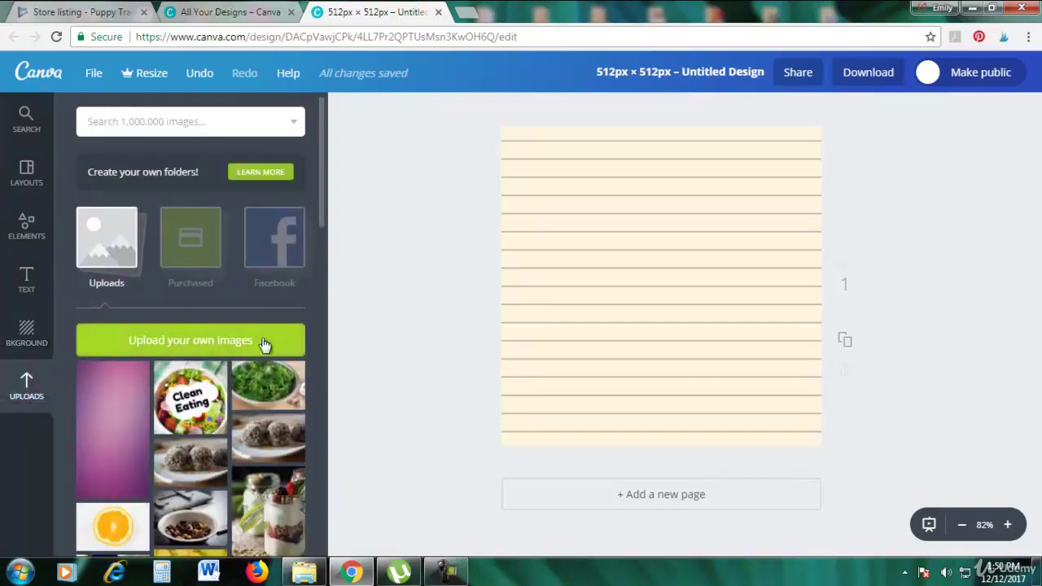
pyautogui.click(267, 343)
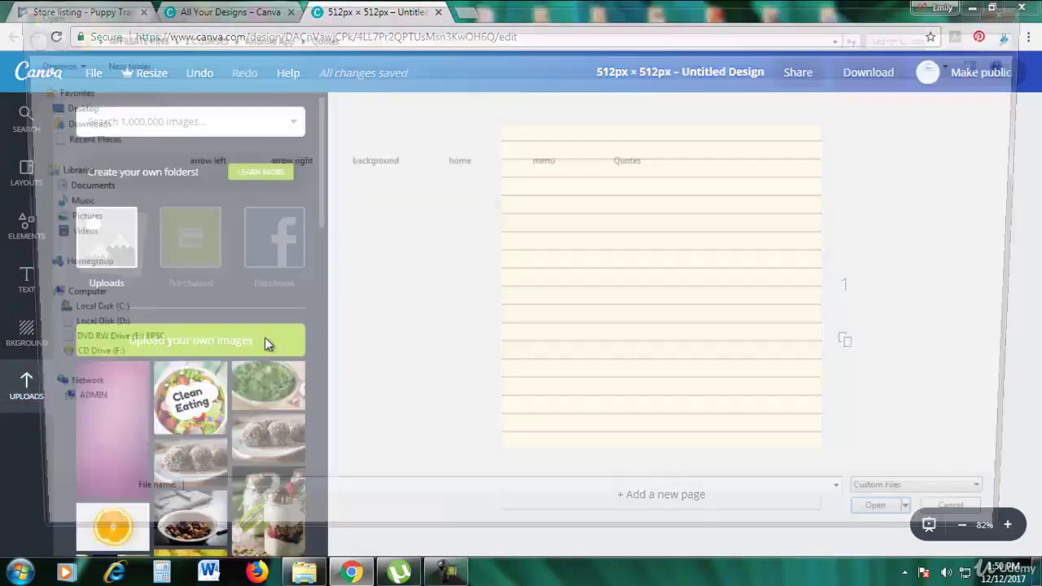
pyautogui.doubleClick(368, 149)
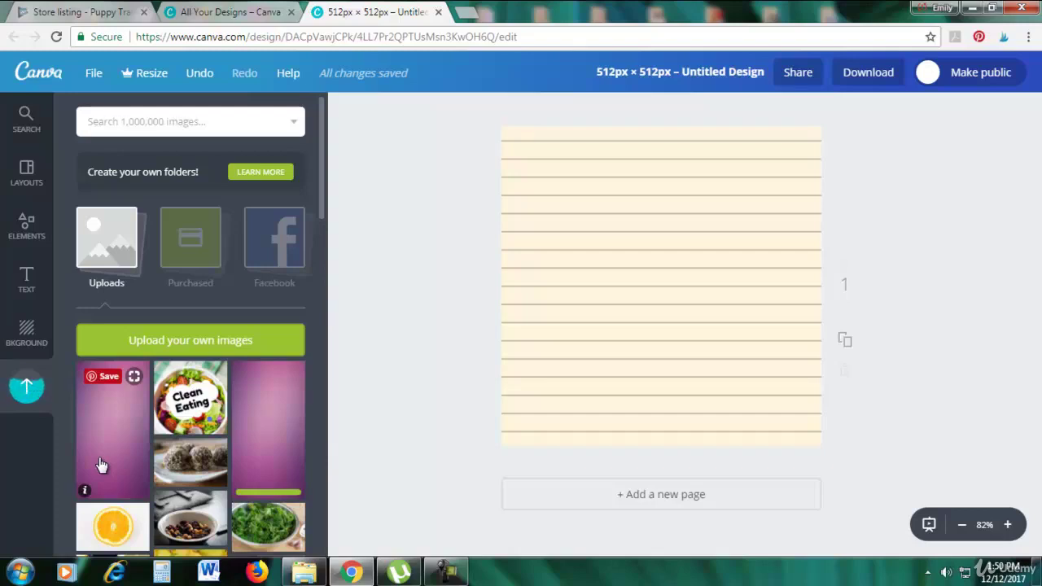
pyautogui.moveTo(100, 465); pyautogui.dragTo(535, 348)
pyautogui.moveTo(651, 432); pyautogui.dragTo(745, 578)
pyautogui.moveTo(737, 151); pyautogui.dragTo(847, 122)
pyautogui.moveTo(689, 291); pyautogui.dragTo(663, 295)
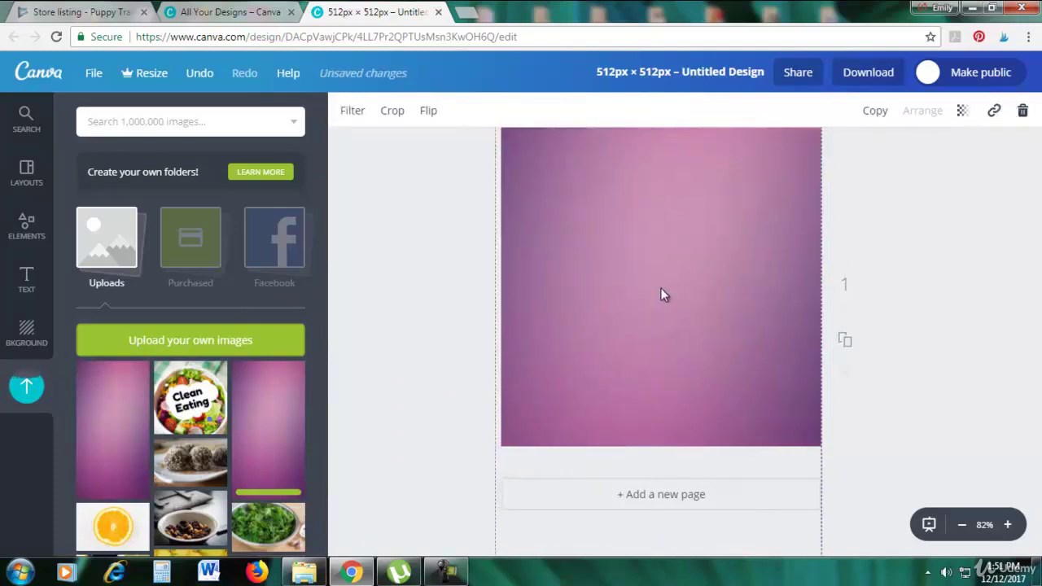
pyautogui.scroll(1, 868, 268)
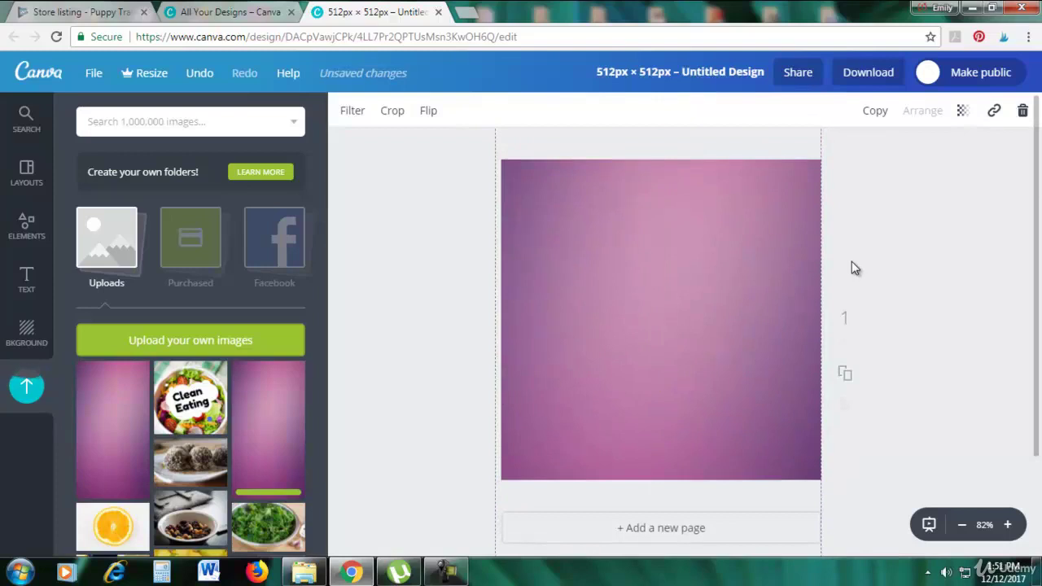
# Replace the purple image and the lined-paper background with the solid royal blue from the default palette.
pyautogui.click(1024, 111)
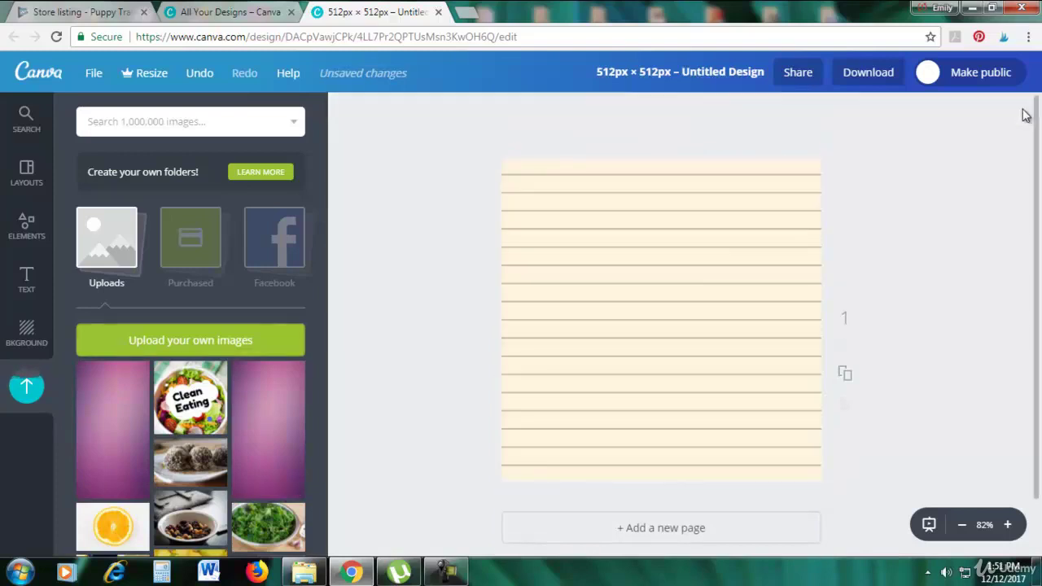
pyautogui.click(692, 260)
pyautogui.click(1023, 111)
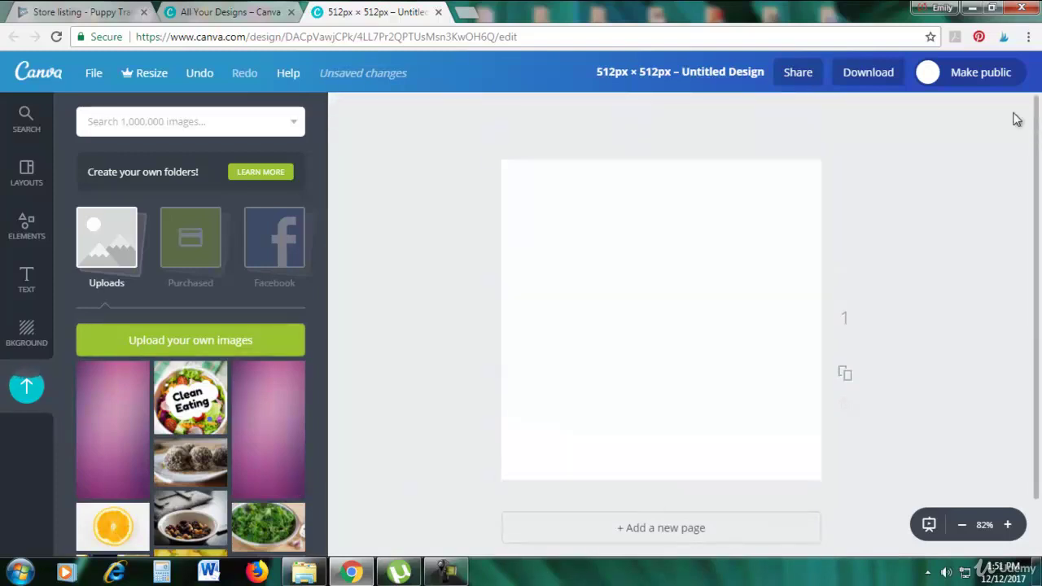
pyautogui.click(25, 332)
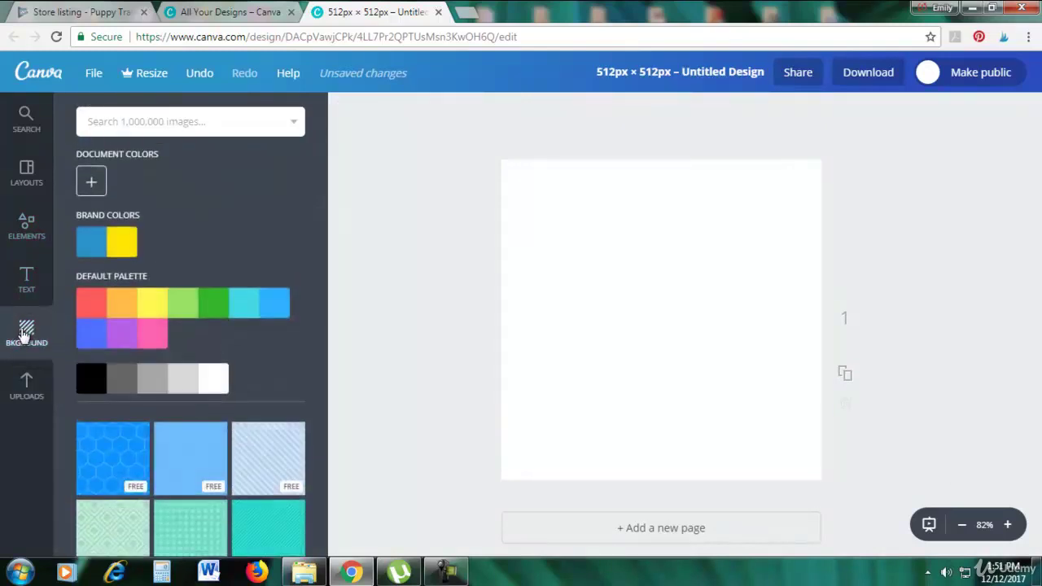
pyautogui.click(97, 336)
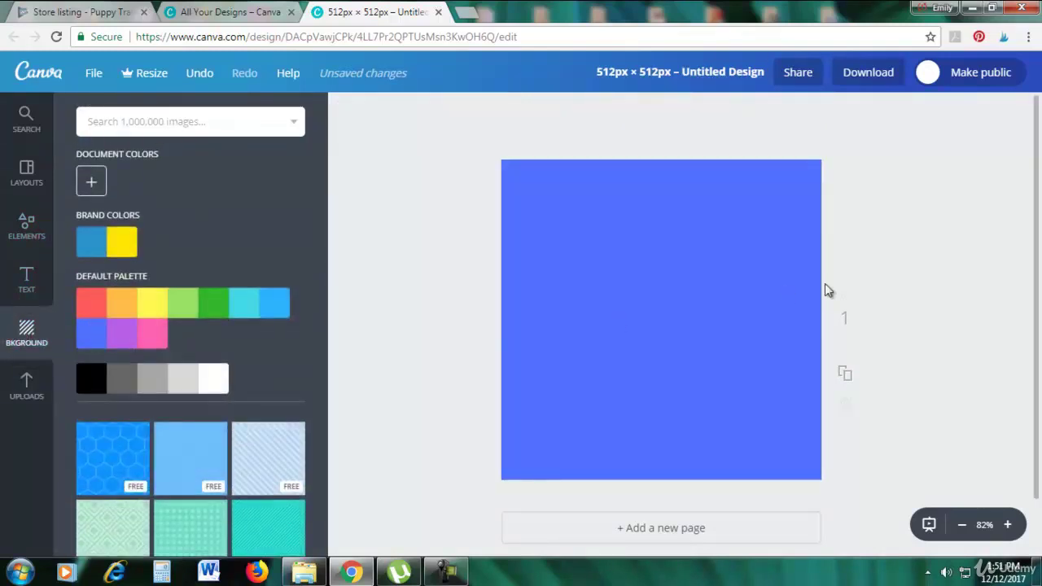
# Search the image library for "dog".
pyautogui.click(211, 122)
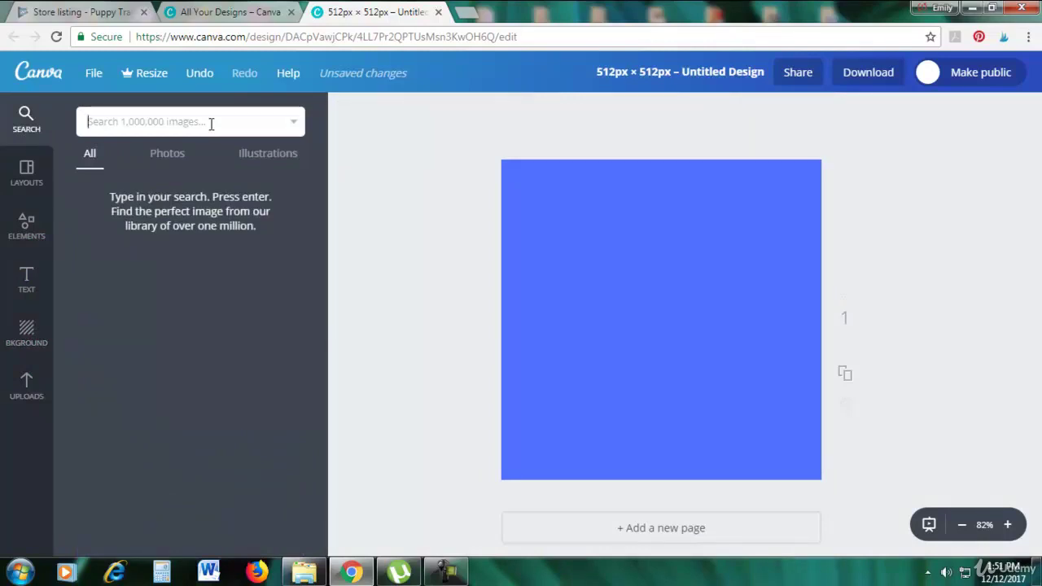
pyautogui.write('dog')
pyautogui.press('Return')
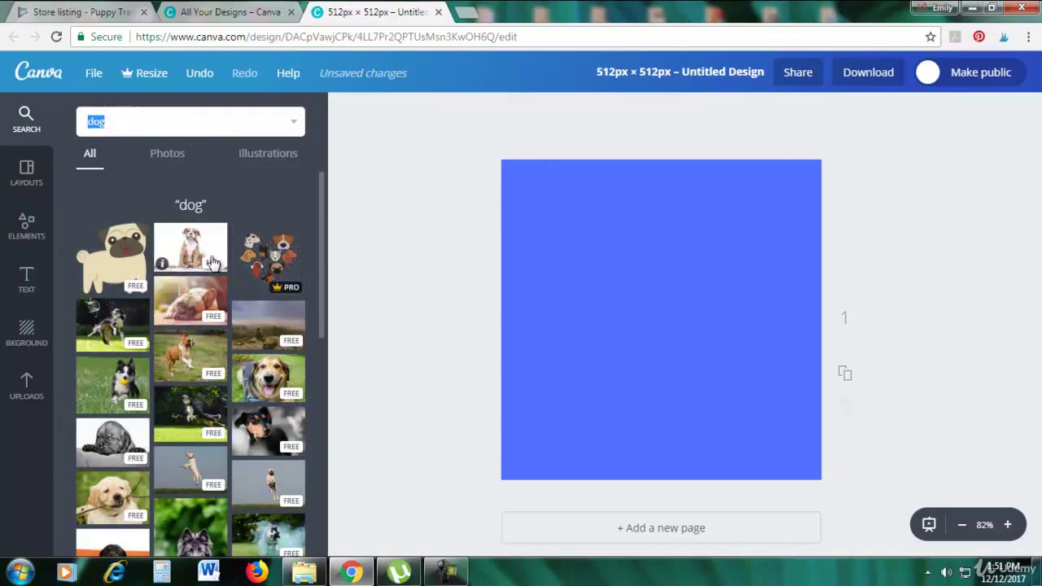
# Try the $1 golden retriever image on the blue canvas, adjust its position, and delete it.
pyautogui.scroll(-5, 212, 326)
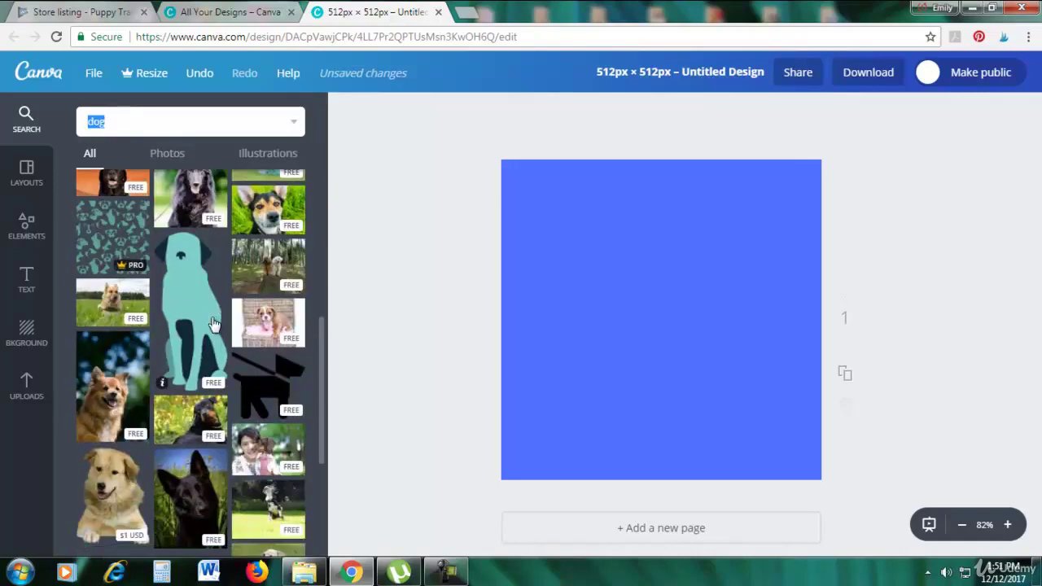
pyautogui.scroll(-10, 211, 326)
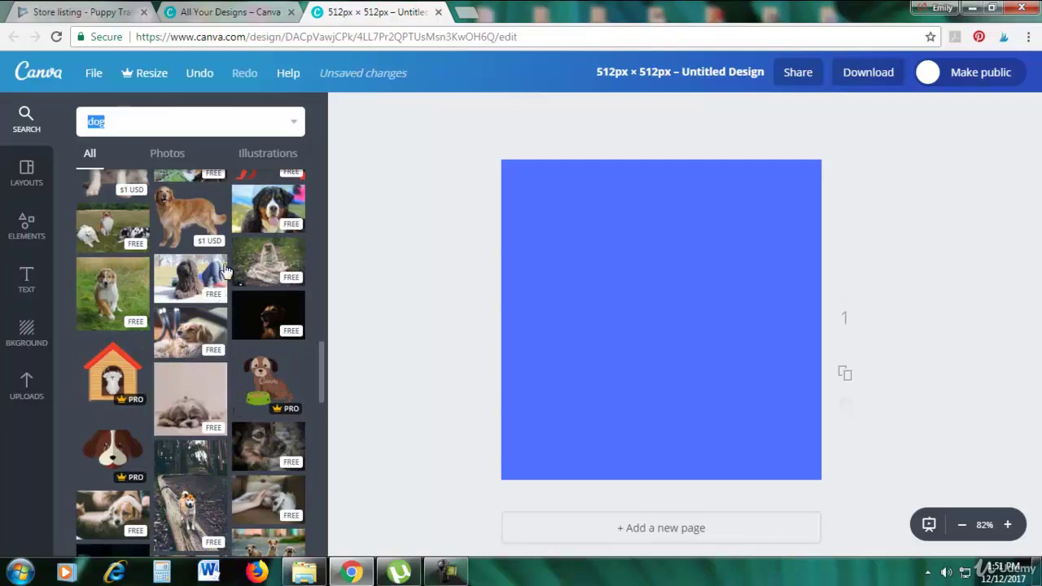
pyautogui.scroll(1, 203, 240)
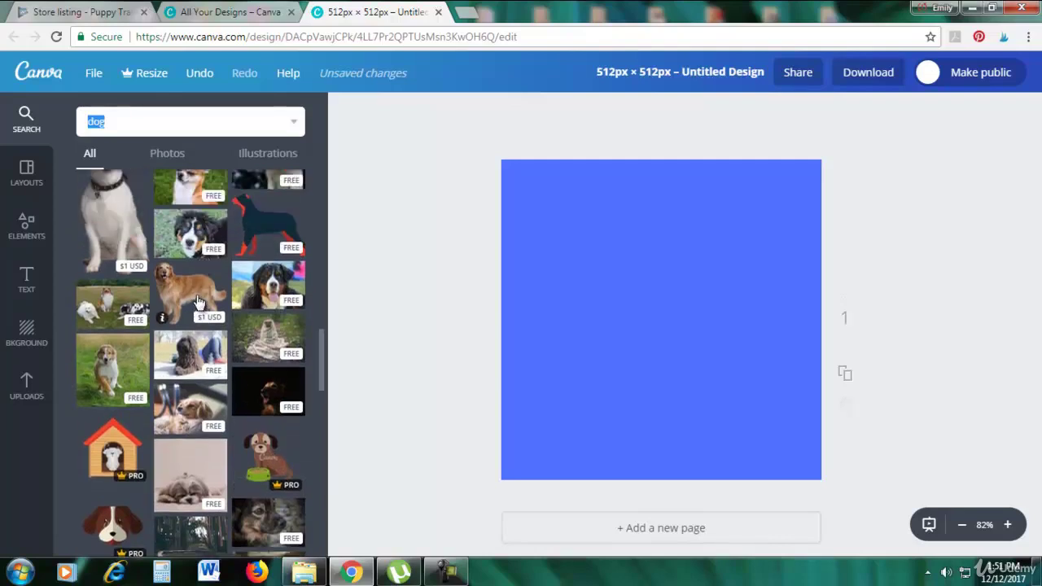
pyautogui.moveTo(198, 301); pyautogui.dragTo(710, 328)
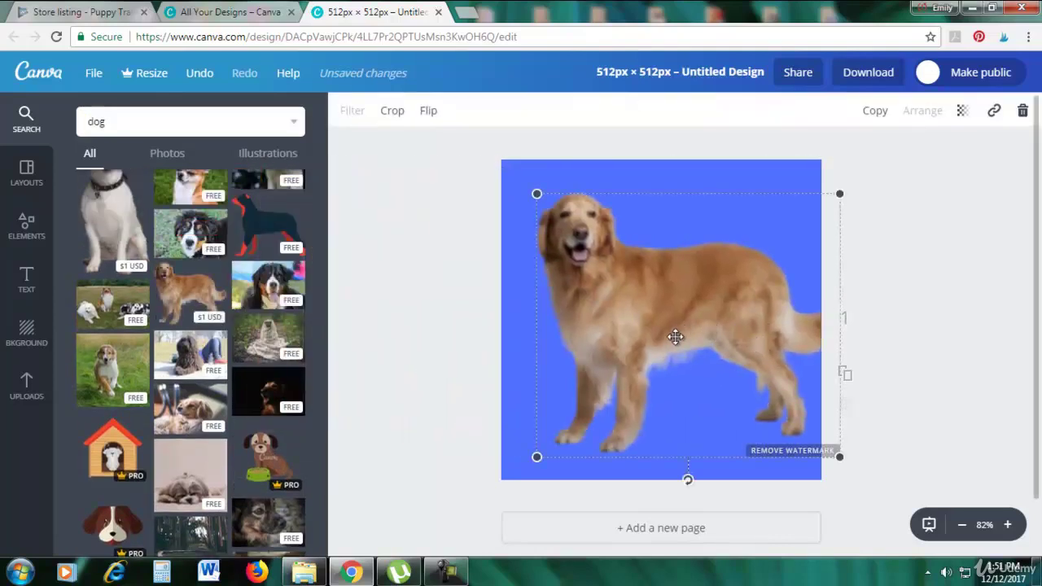
pyautogui.moveTo(641, 315)
pyautogui.mouseDown()
pyautogui.moveTo(607, 323)
pyautogui.moveTo(637, 308)
pyautogui.mouseUp()
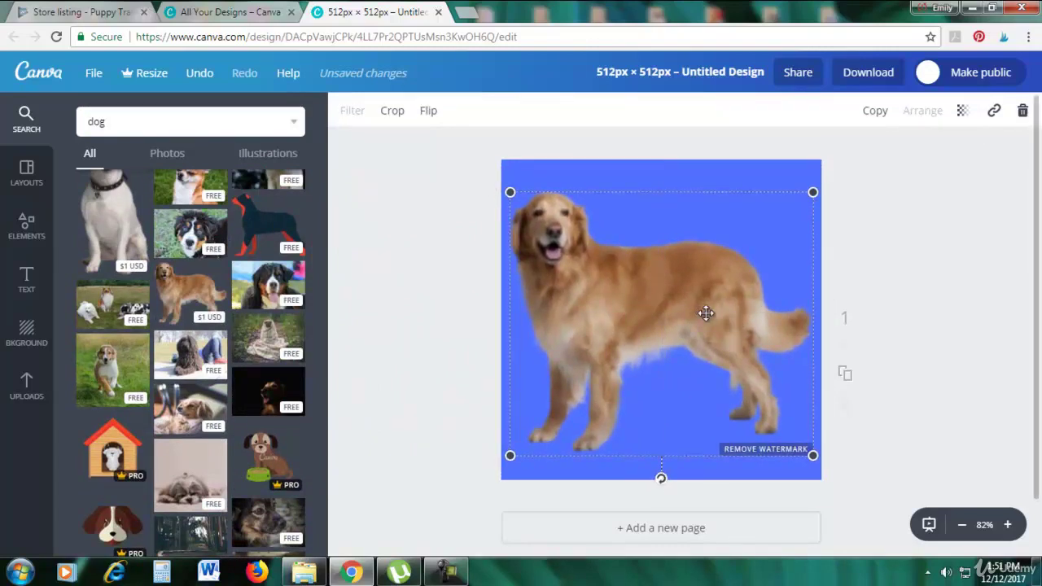
pyautogui.moveTo(708, 312); pyautogui.dragTo(710, 312)
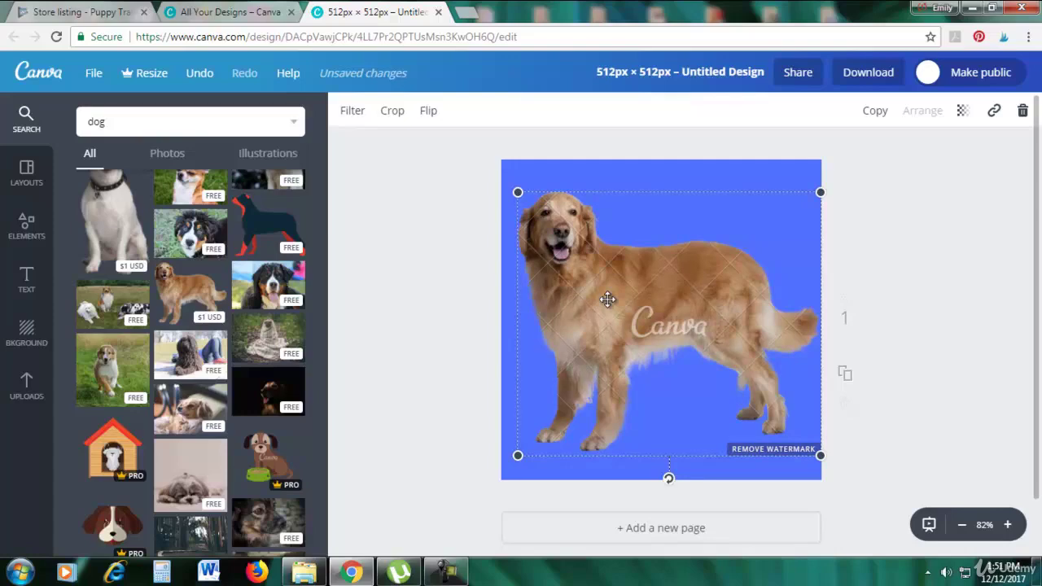
pyautogui.click(1023, 111)
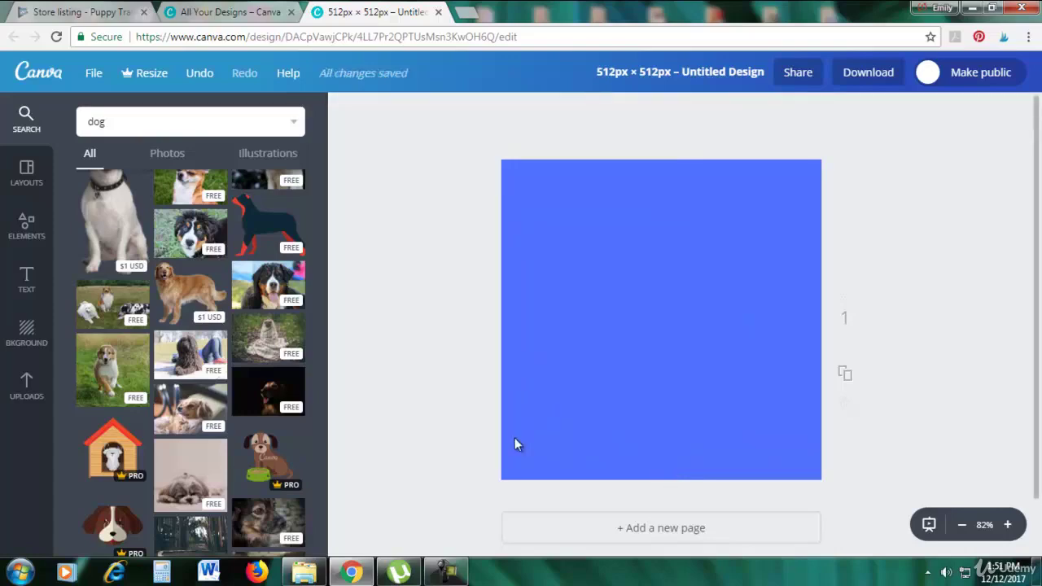
# Place the free pug illustration on the blue canvas, shrink it, and centre it horizontally with space left below.
pyautogui.scroll(-6, 263, 346)
pyautogui.scroll(8, 263, 346)
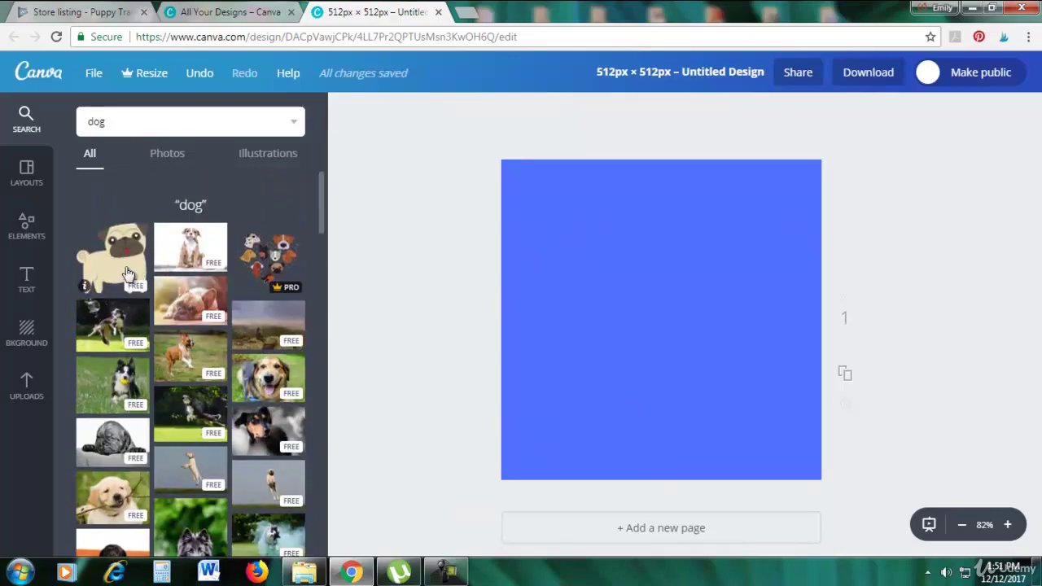
pyautogui.moveTo(131, 276); pyautogui.dragTo(696, 342)
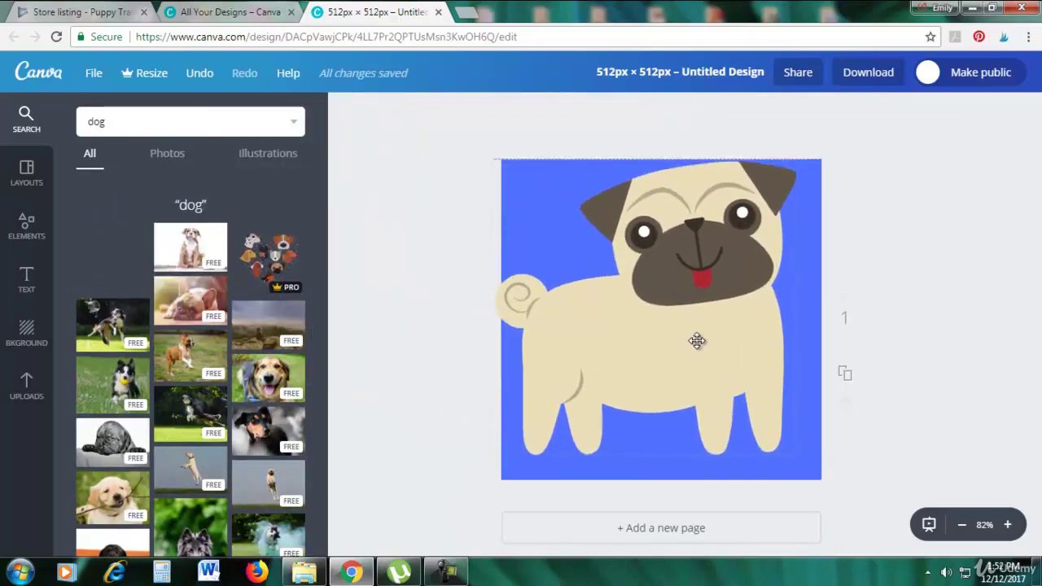
pyautogui.moveTo(798, 161); pyautogui.dragTo(741, 239)
pyautogui.moveTo(696, 283); pyautogui.dragTo(746, 231)
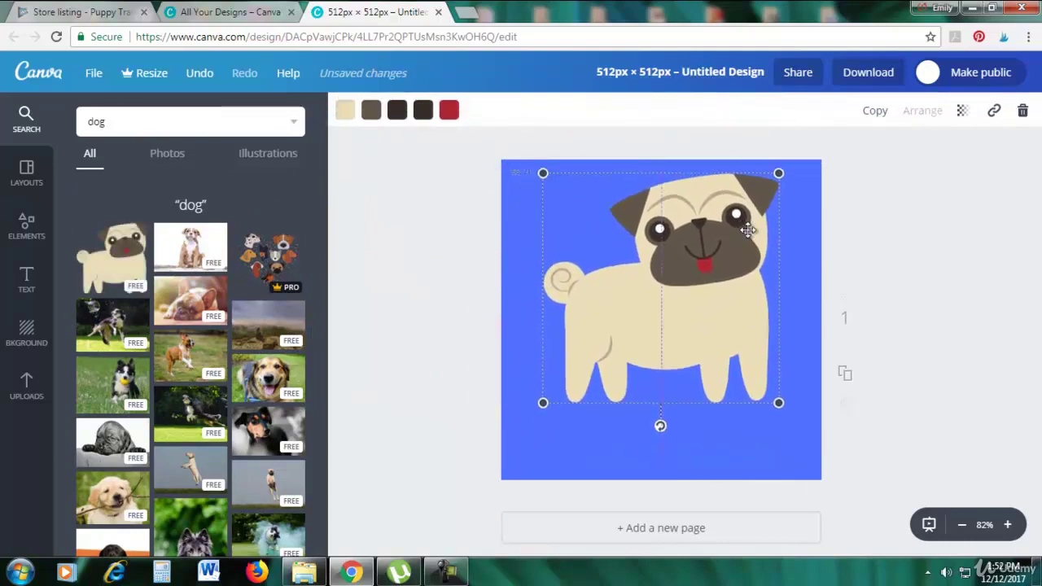
# Deselect the pug and add a heading text box to the blue canvas beneath the pug's feet.
pyautogui.click(458, 278)
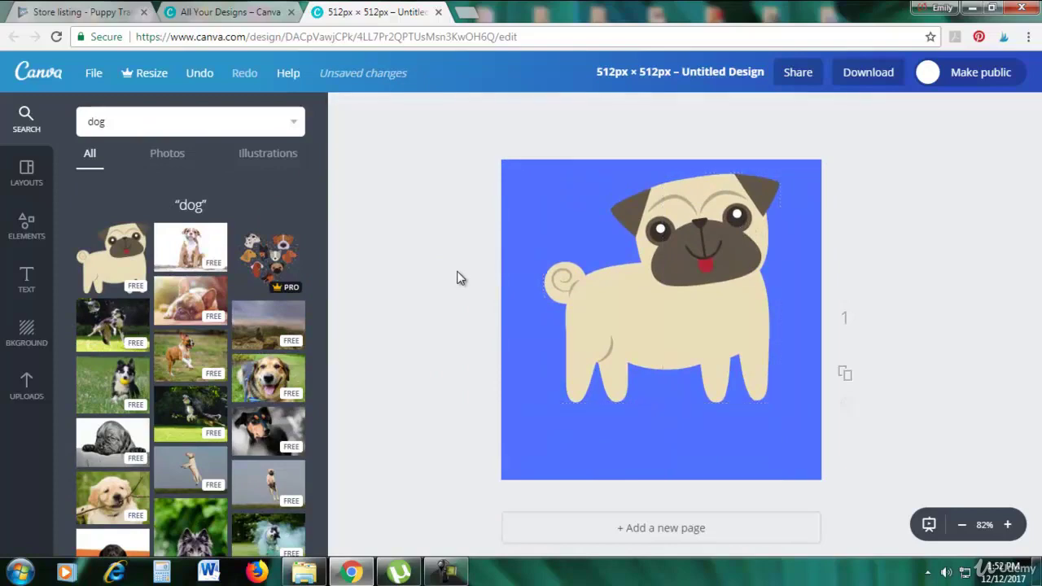
pyautogui.click(27, 295)
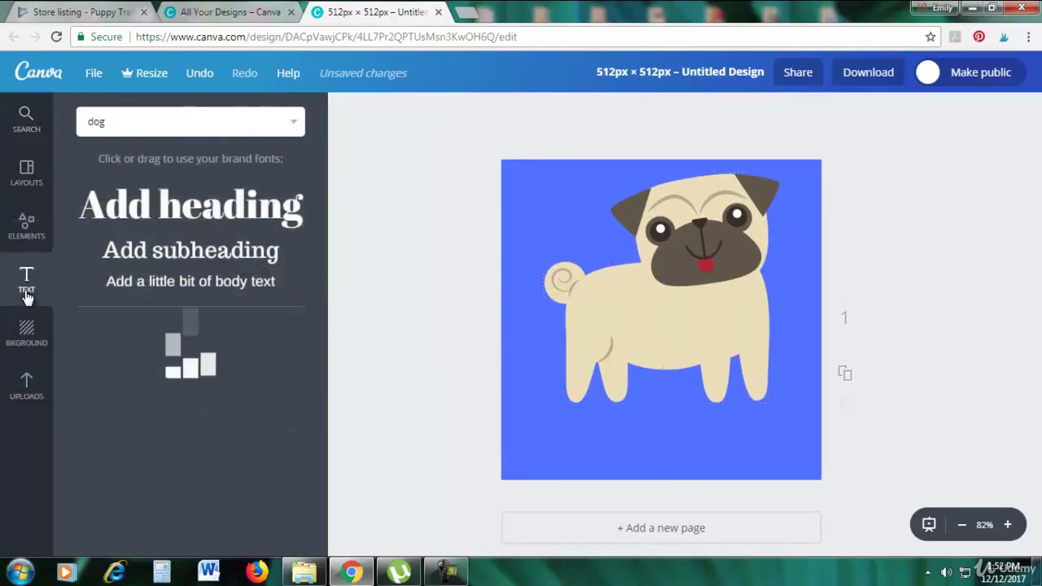
pyautogui.moveTo(186, 213); pyautogui.dragTo(625, 330)
pyautogui.moveTo(645, 316); pyautogui.dragTo(633, 416)
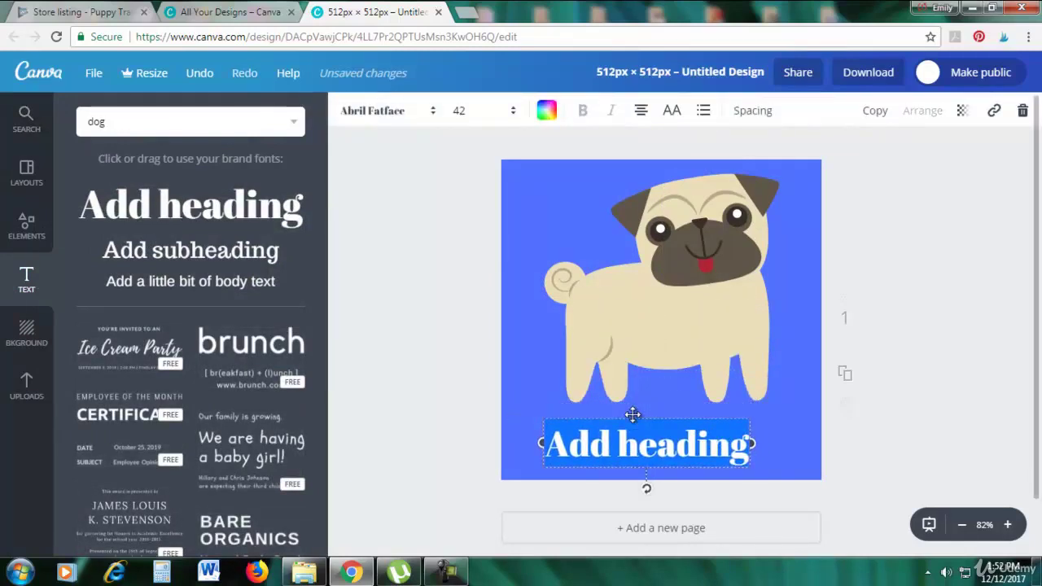
# Replace the heading's placeholder text with "Puppy Training" and centre it horizontally beneath the pug.
pyautogui.write('Pu')
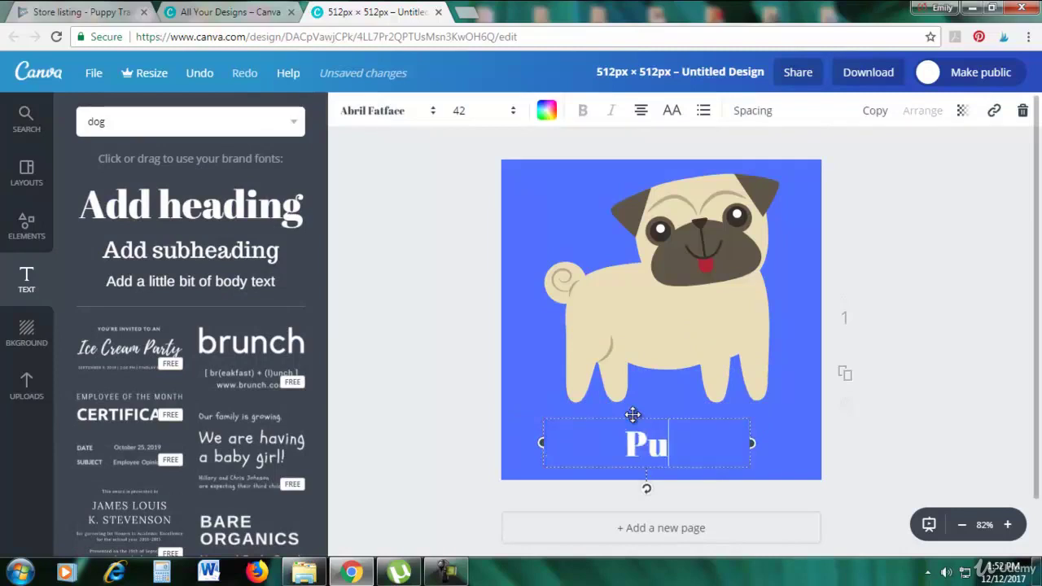
pyautogui.write('ppy Traininfg')
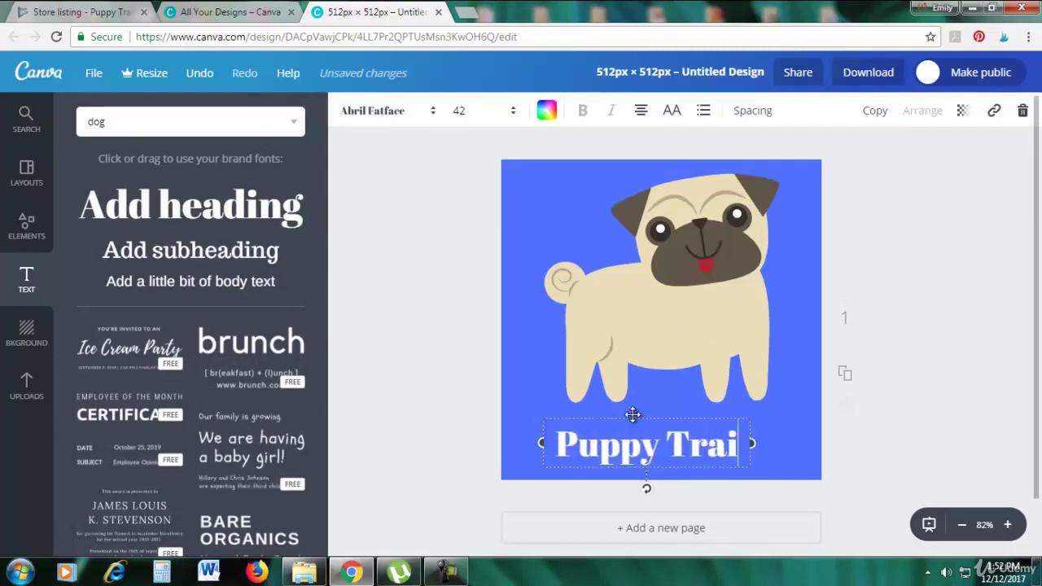
pyautogui.press('BackSpace')
pyautogui.press('BackSpace')
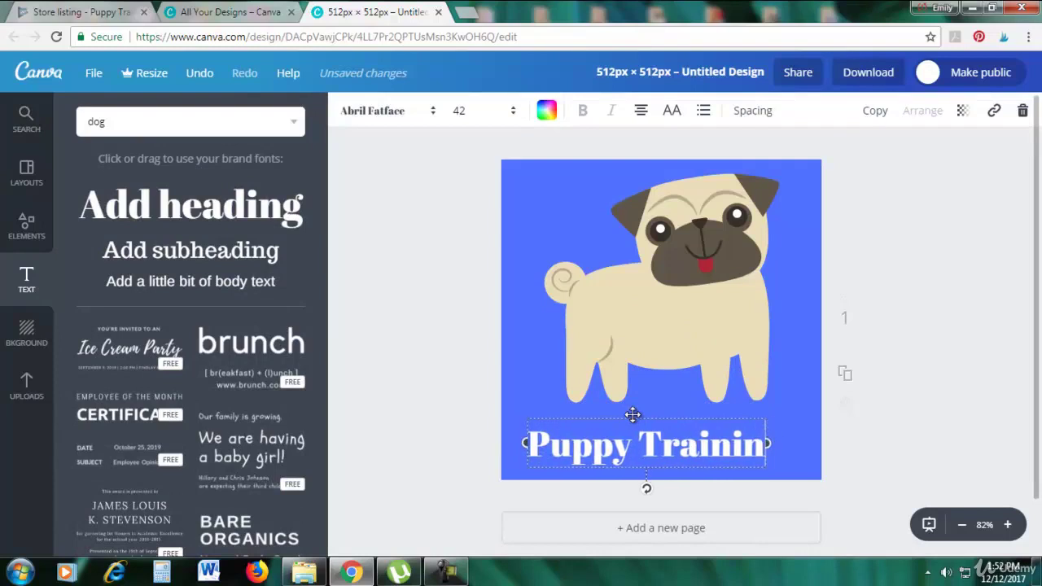
pyautogui.write('g')
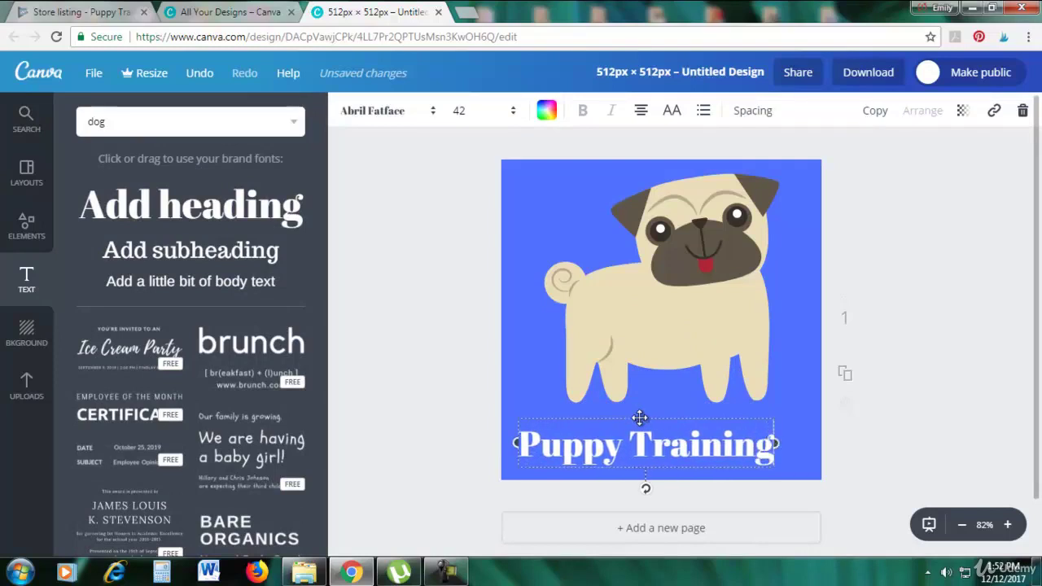
pyautogui.moveTo(640, 419); pyautogui.dragTo(658, 409)
# Change the font of the "Puppy Training" heading to Fredoka One.
pyautogui.tripleClick(648, 441)
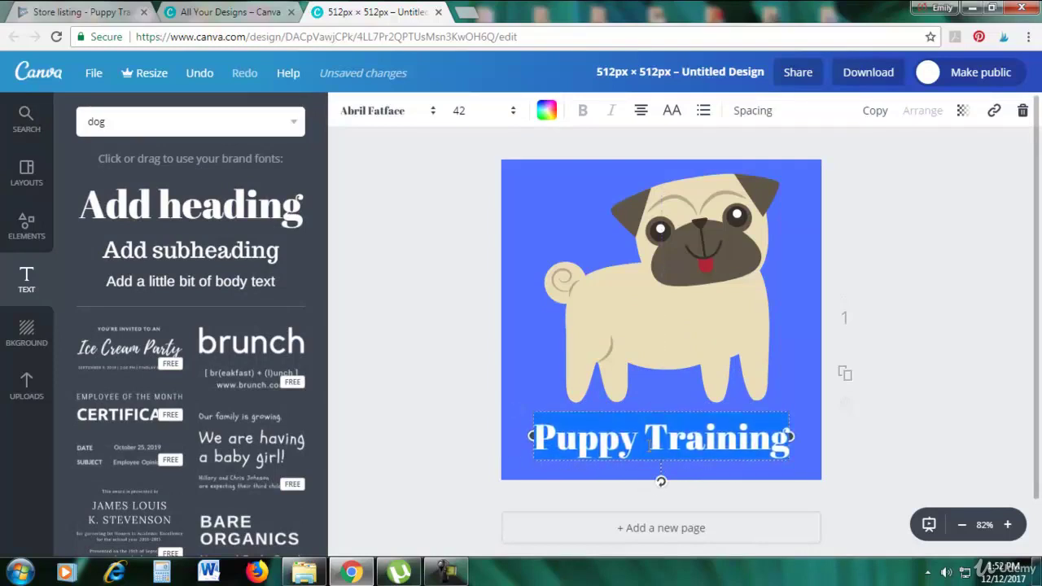
pyautogui.click(373, 118)
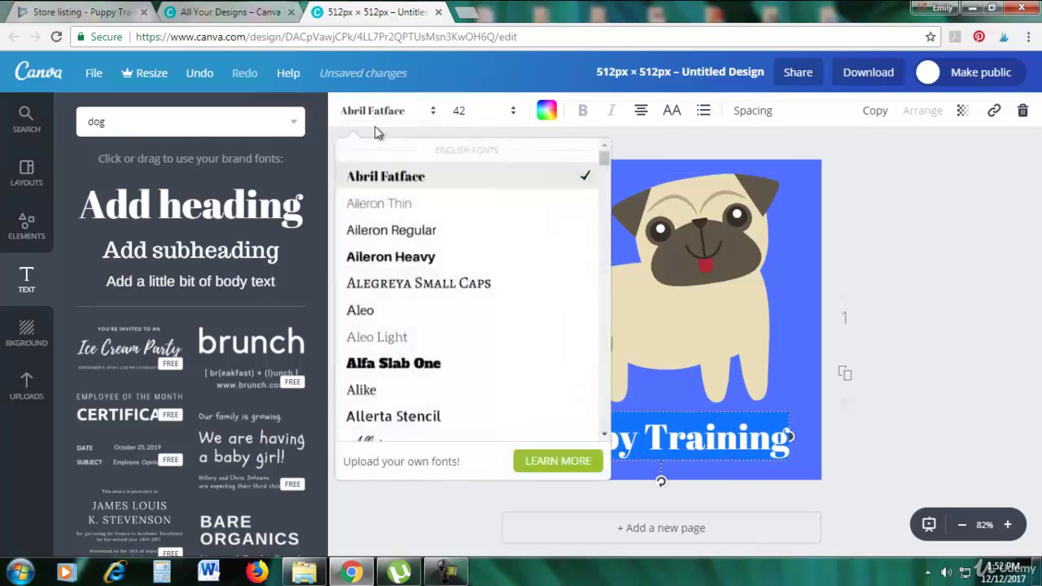
pyautogui.scroll(-15, 407, 302)
pyautogui.scroll(-4, 413, 327)
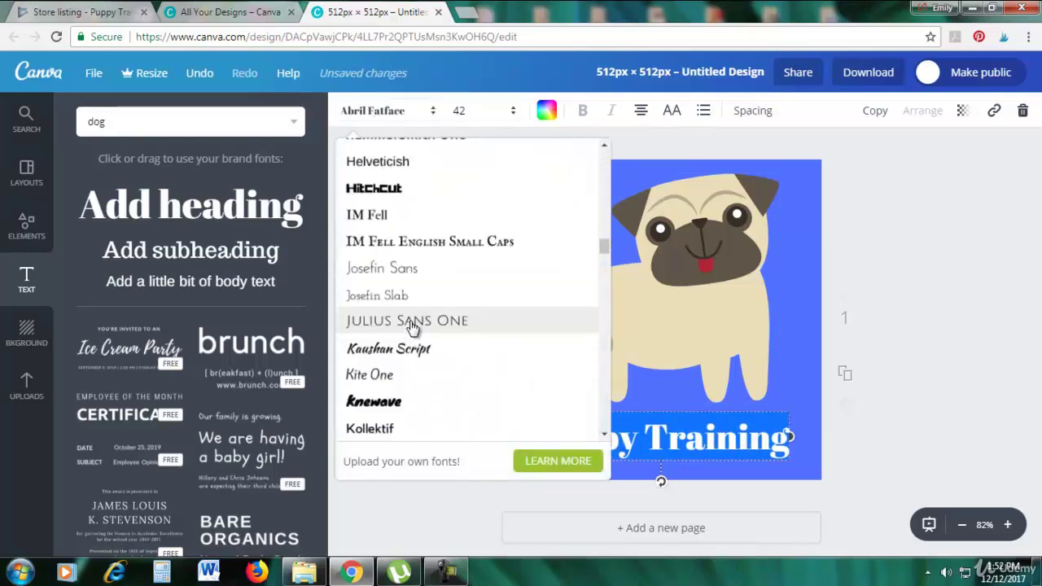
pyautogui.scroll(7, 411, 325)
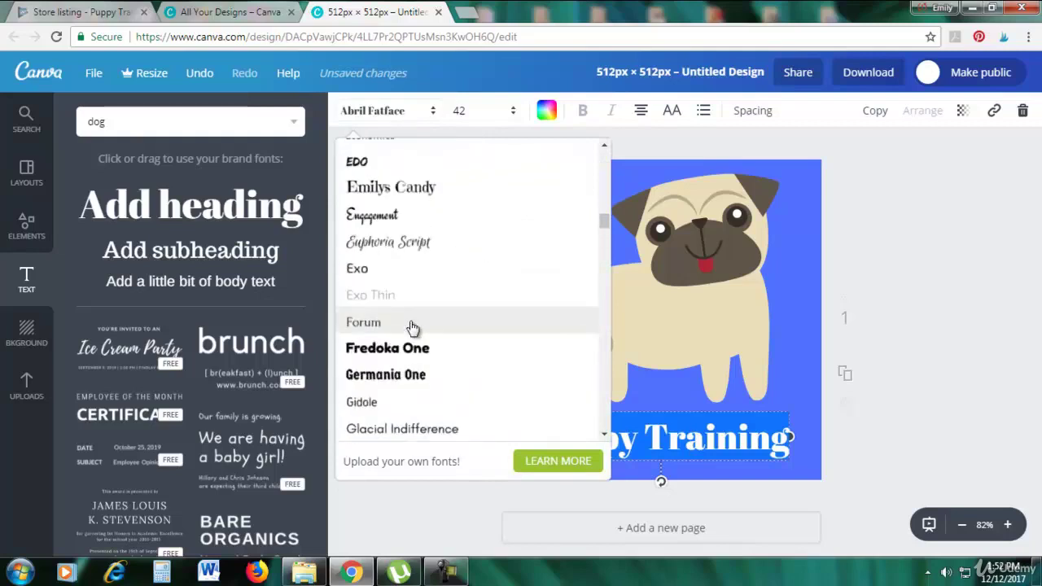
pyautogui.click(409, 348)
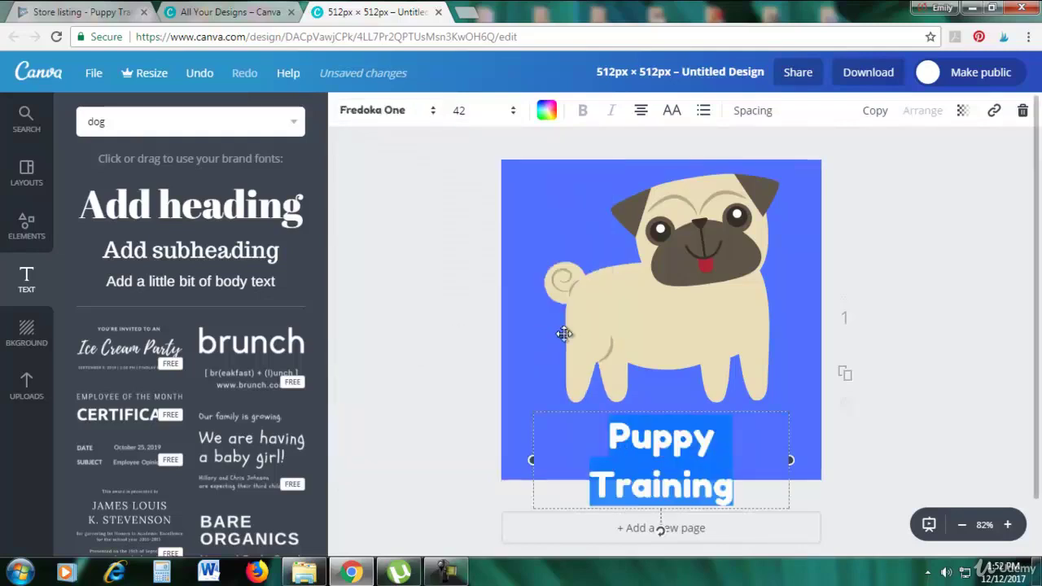
# Widen the heading's text box so "Puppy Training" fits on one line, and nudge it slightly lower.
pyautogui.moveTo(791, 461); pyautogui.dragTo(805, 461)
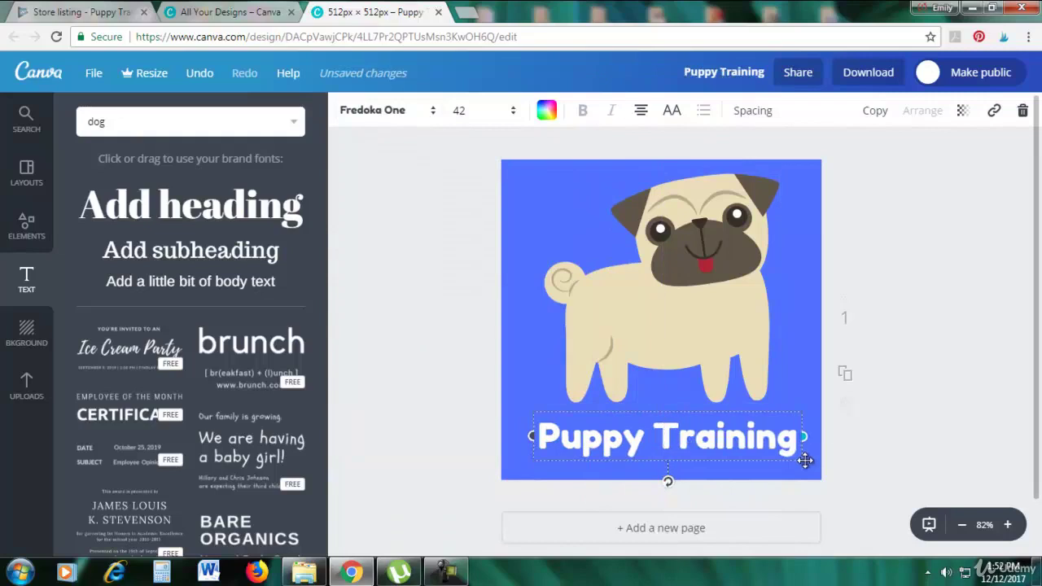
pyautogui.moveTo(776, 411); pyautogui.dragTo(779, 416)
pyautogui.click(976, 321)
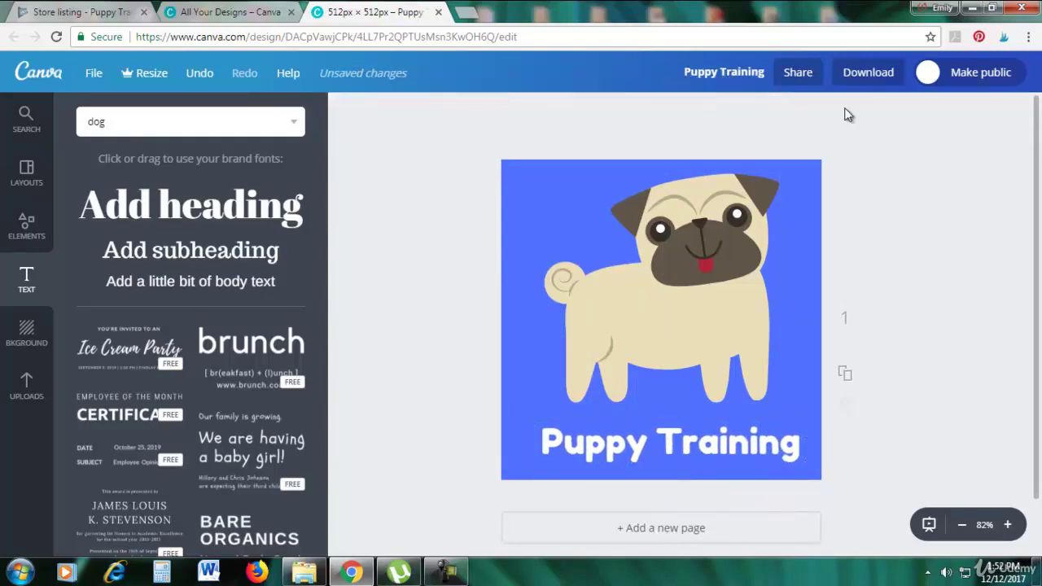
# Start the download of the icon as a PNG, dismiss the progress dialog, and close the design.
pyautogui.click(866, 74)
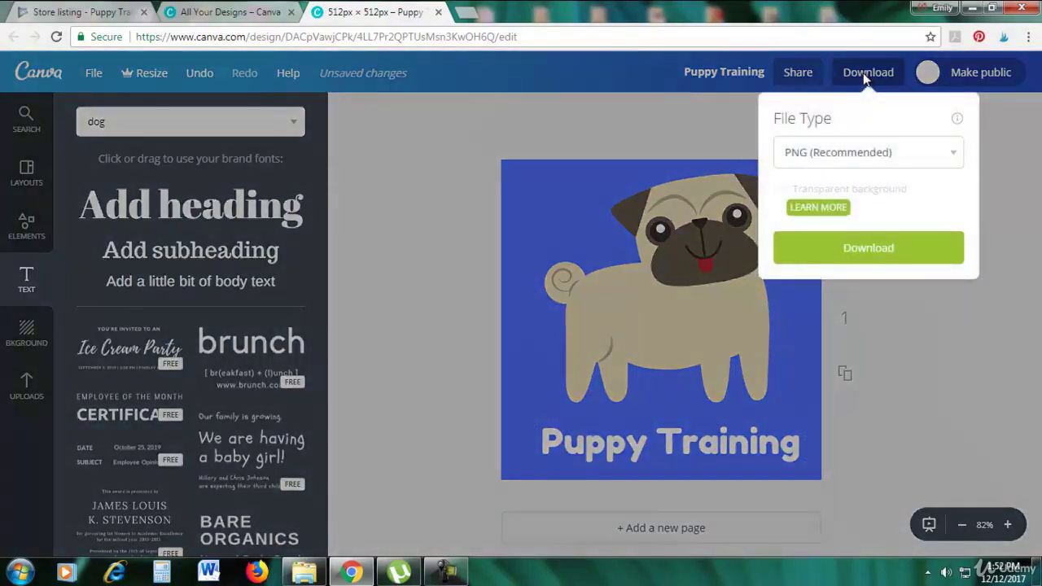
pyautogui.click(851, 249)
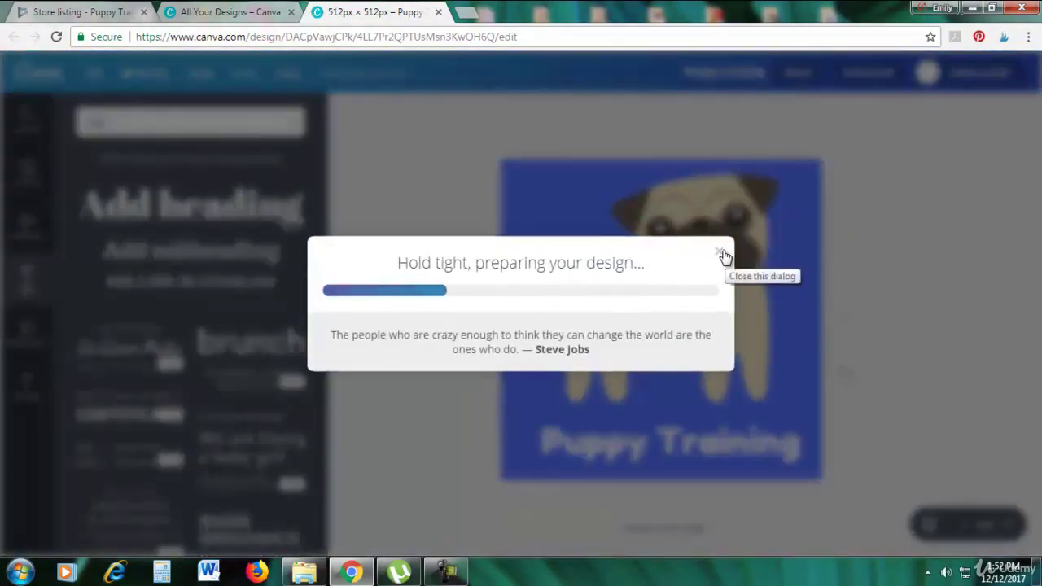
pyautogui.click(722, 253)
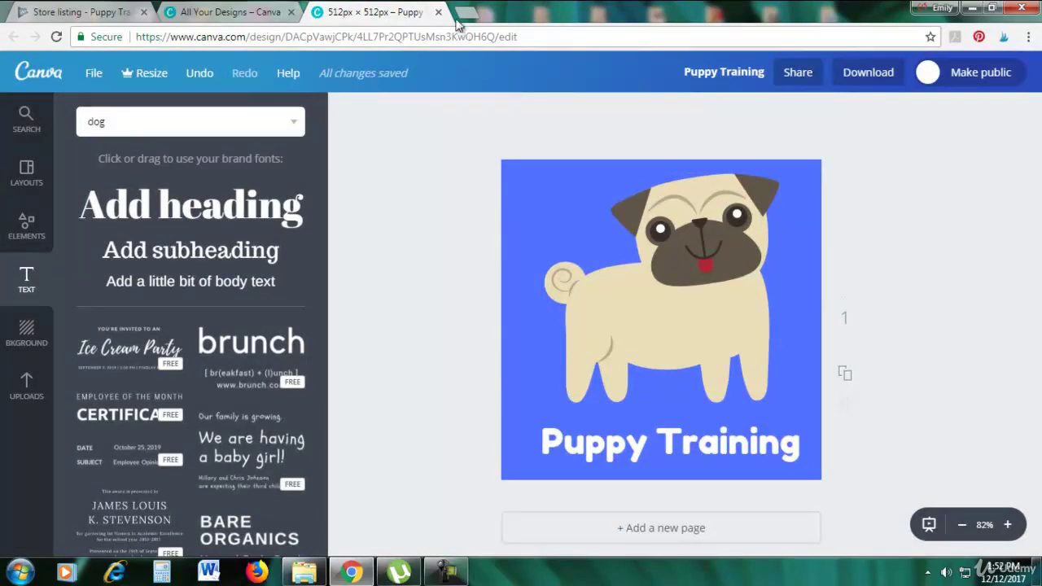
pyautogui.click(439, 12)
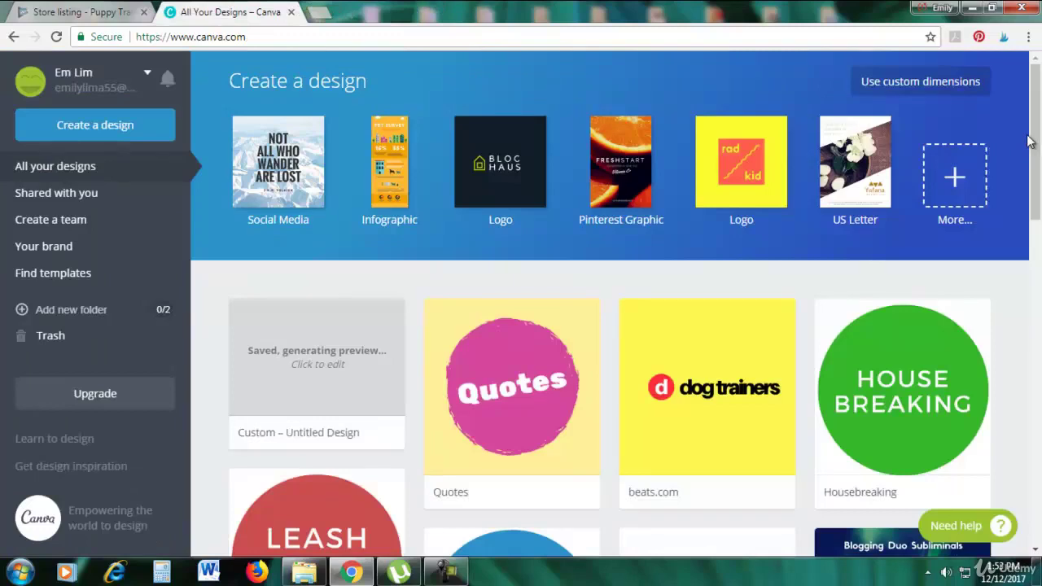
# Create a new design from the yellow "rad kid" Logo preset, look over its layouts, and check the preset's dimensions.
pyautogui.click(752, 189)
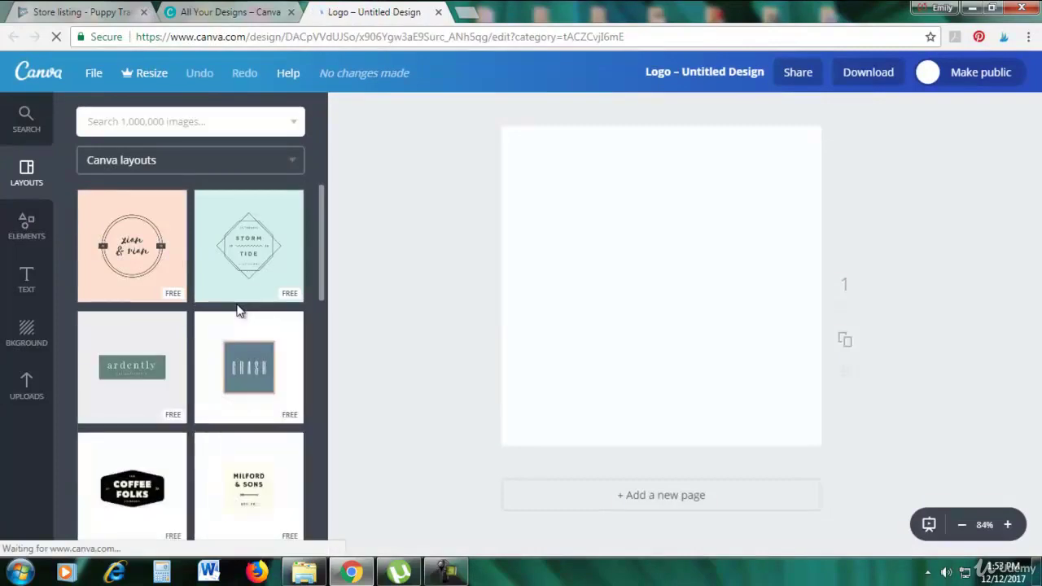
pyautogui.scroll(-4, 237, 310)
pyautogui.scroll(-3, 239, 311)
pyautogui.scroll(6, 239, 312)
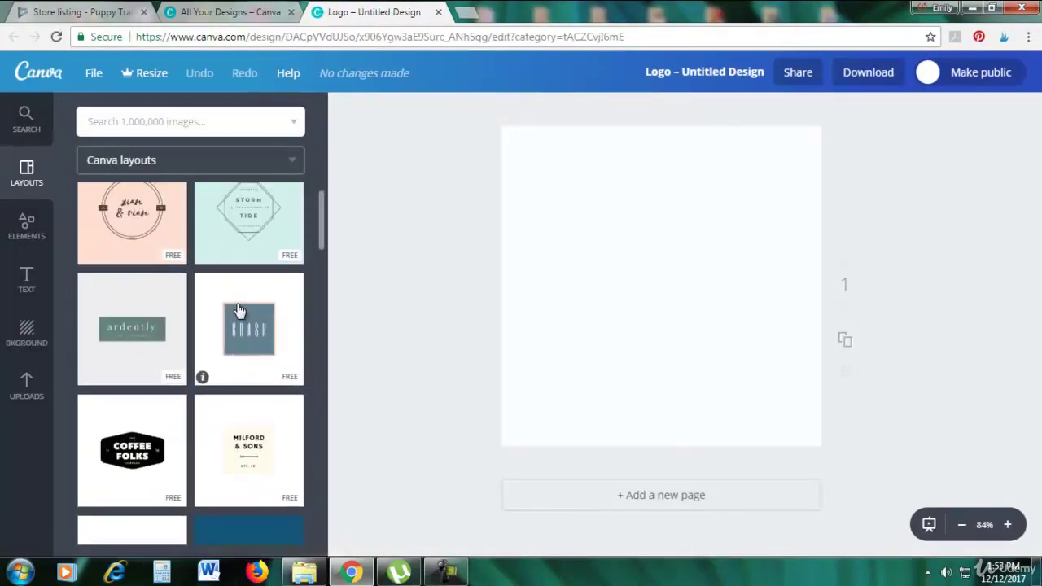
pyautogui.click(277, 12)
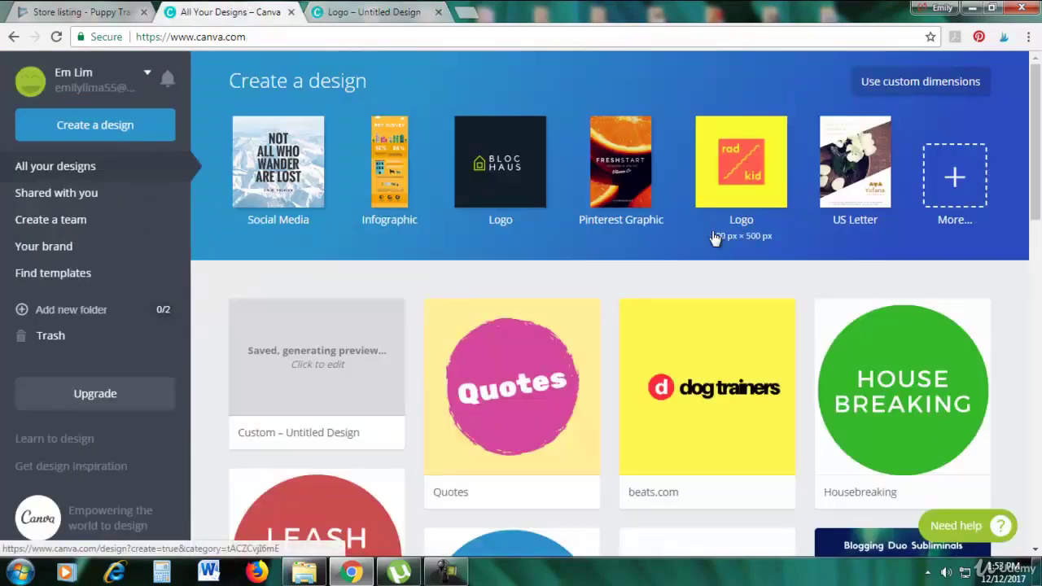
pyautogui.click(328, 10)
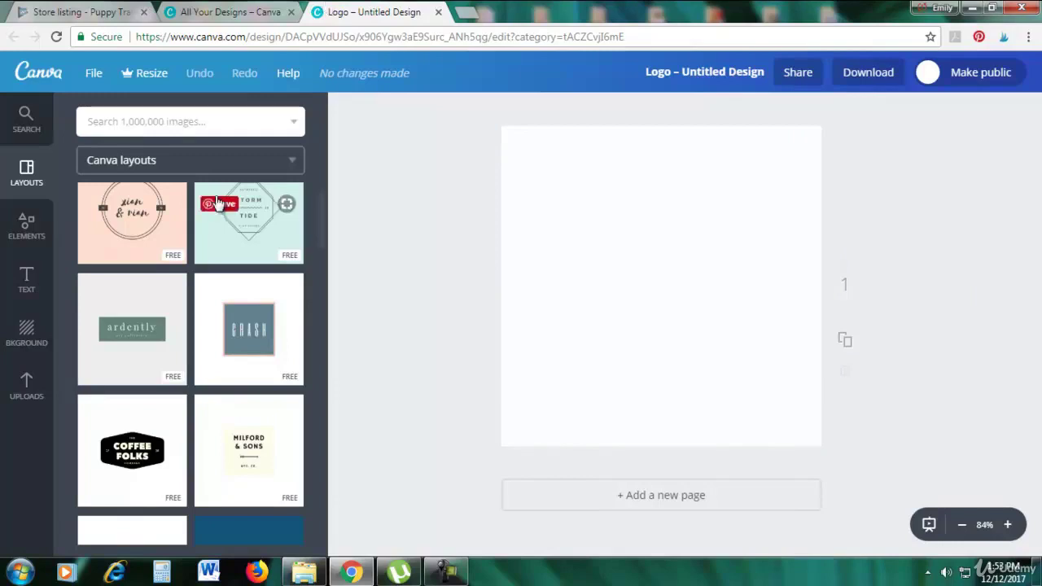
# Try the mint green Storm Tide layout on the logo canvas, view the Magic Resize offer, and dismiss it.
pyautogui.click(233, 231)
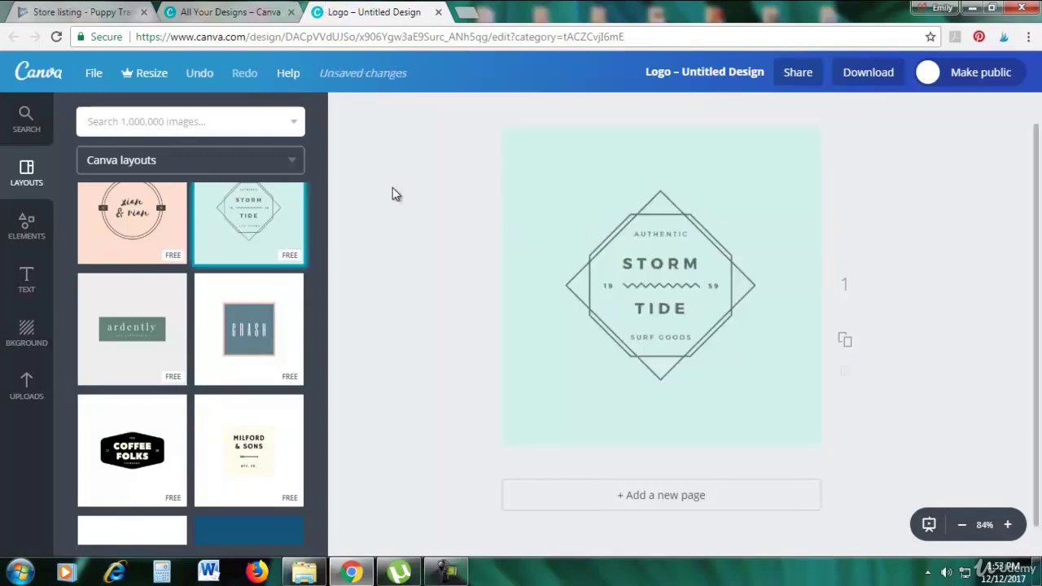
pyautogui.click(148, 76)
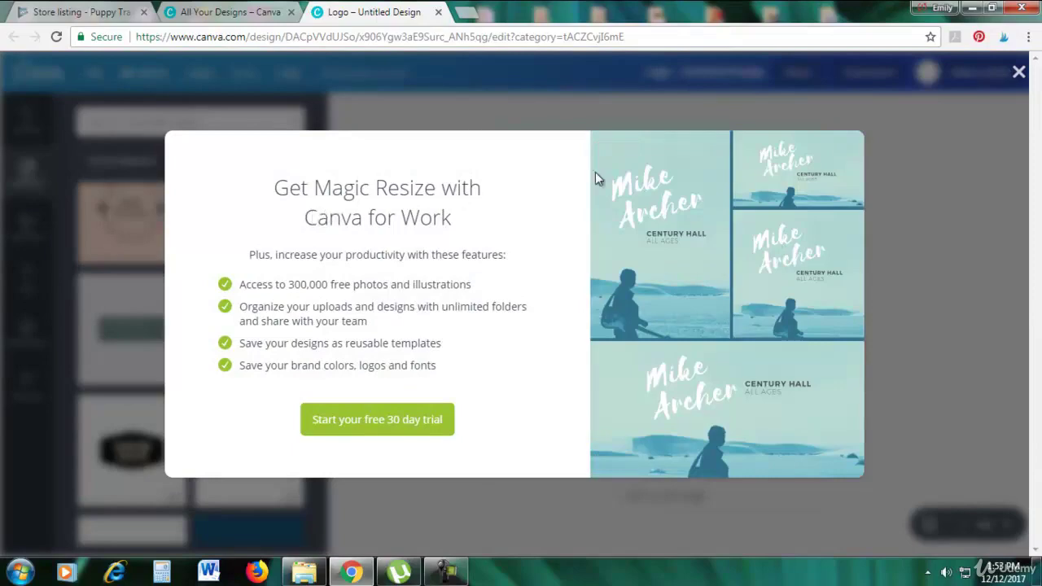
pyautogui.click(1018, 74)
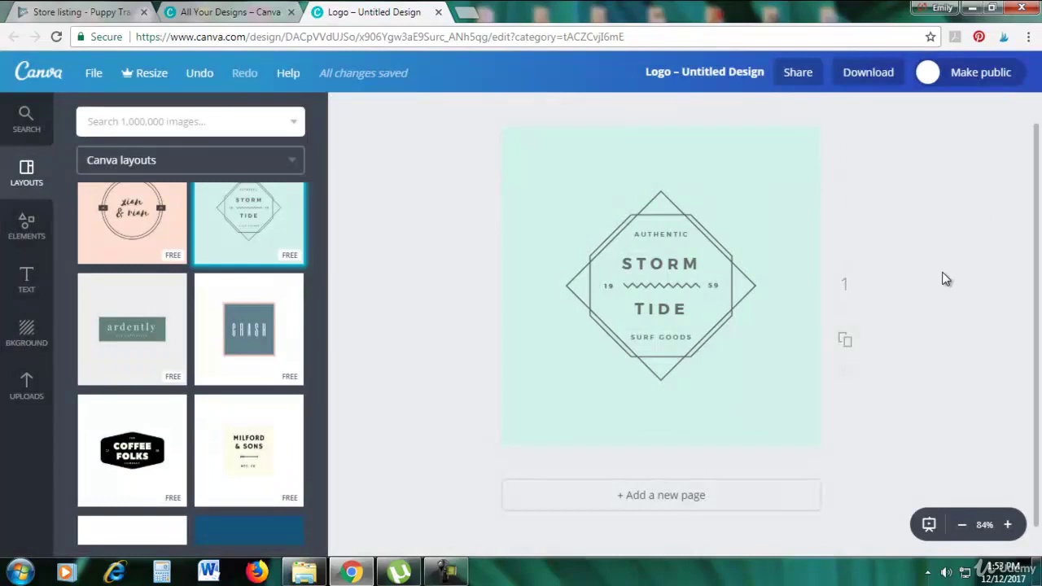
# Browse the free Canva layouts and apply the coral PREP layout to the logo canvas.
pyautogui.scroll(-1, 384, 391)
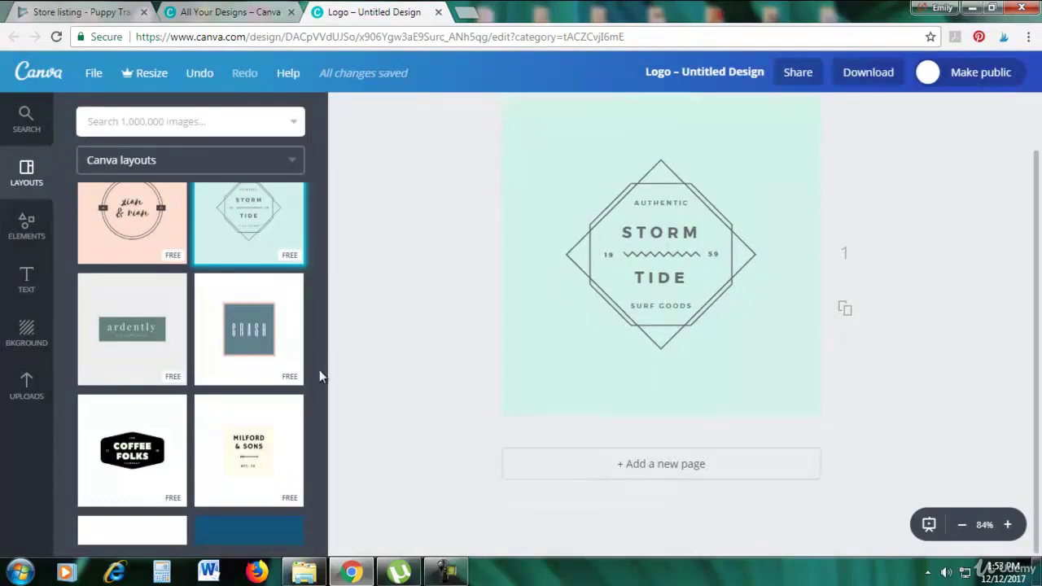
pyautogui.scroll(-3, 315, 376)
pyautogui.scroll(3, 314, 375)
pyautogui.scroll(1, 314, 375)
pyautogui.scroll(2, 526, 402)
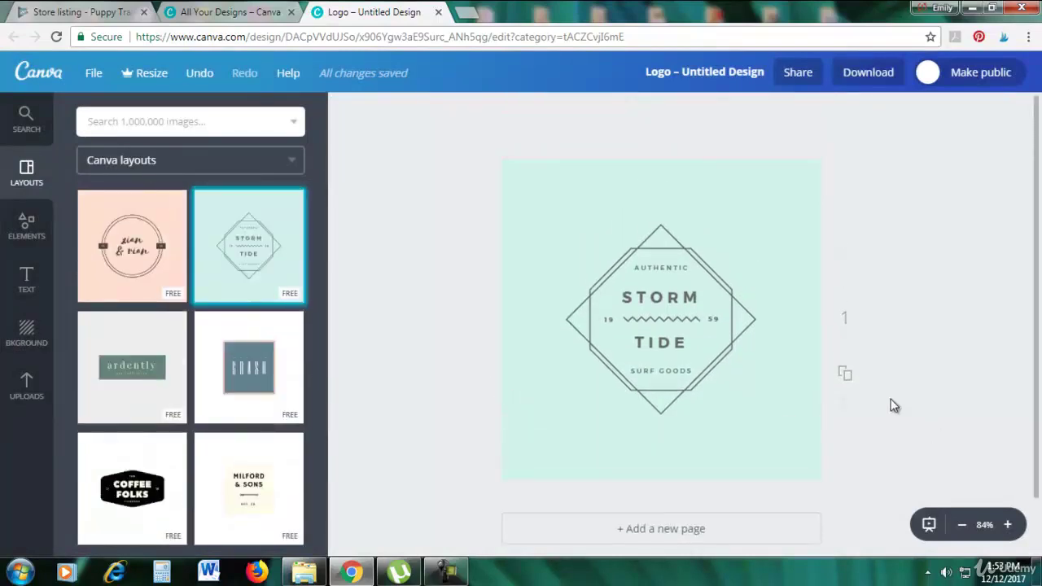
pyautogui.scroll(-5, 310, 367)
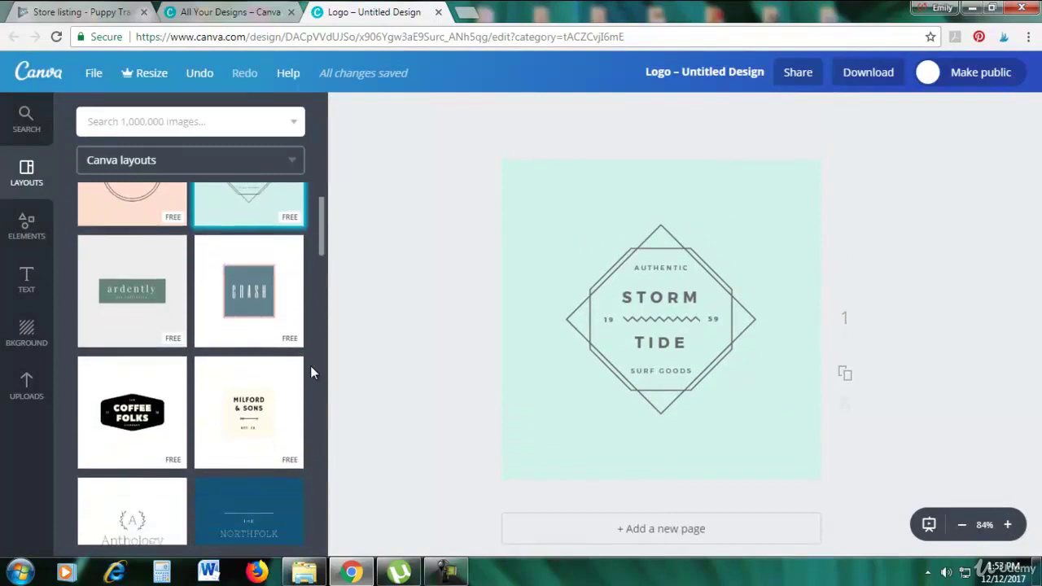
pyautogui.scroll(-4, 310, 373)
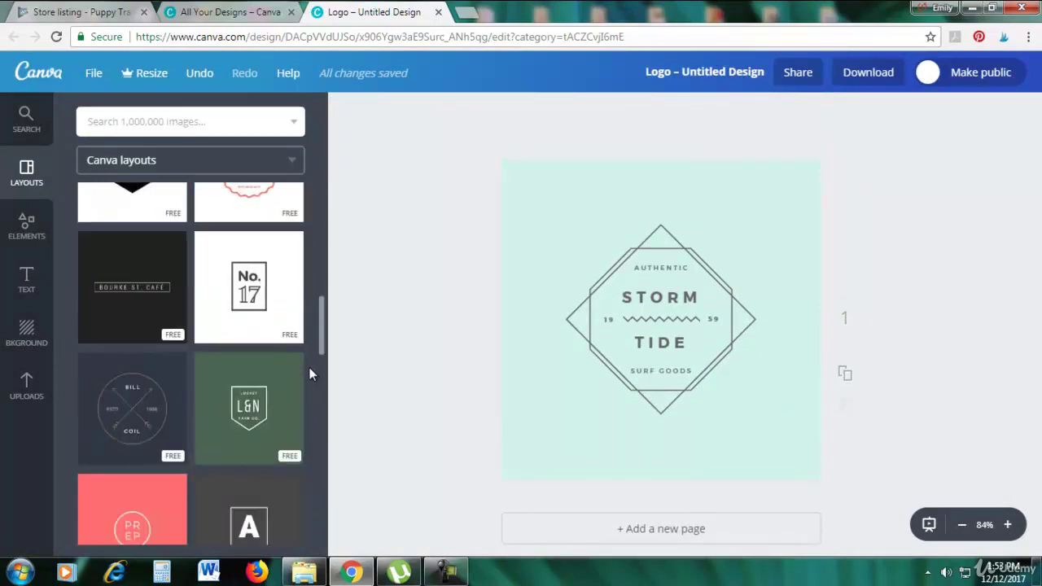
pyautogui.scroll(-3, 142, 423)
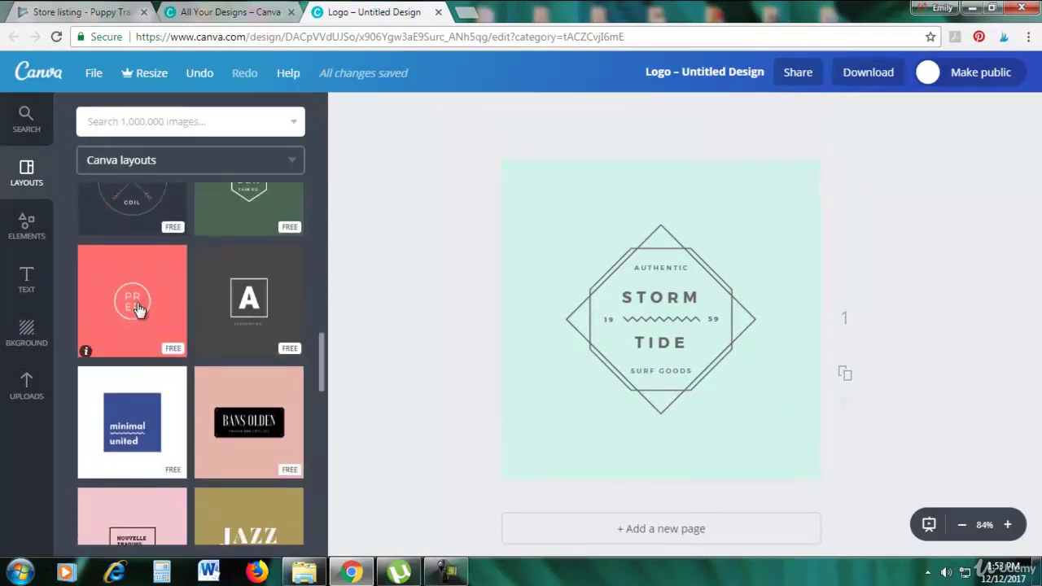
pyautogui.scroll(-2, 132, 374)
pyautogui.scroll(4, 135, 374)
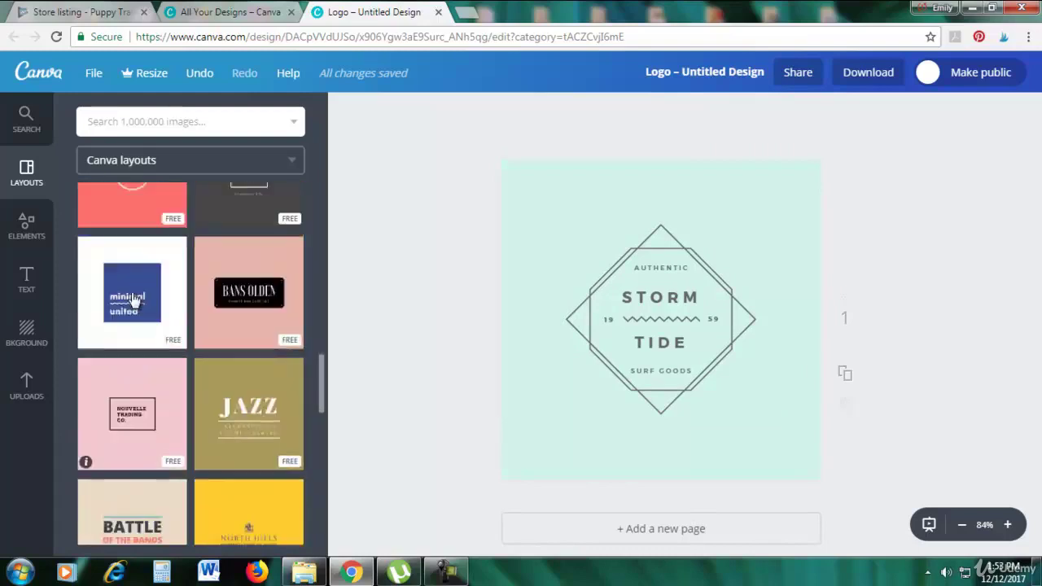
pyautogui.click(120, 299)
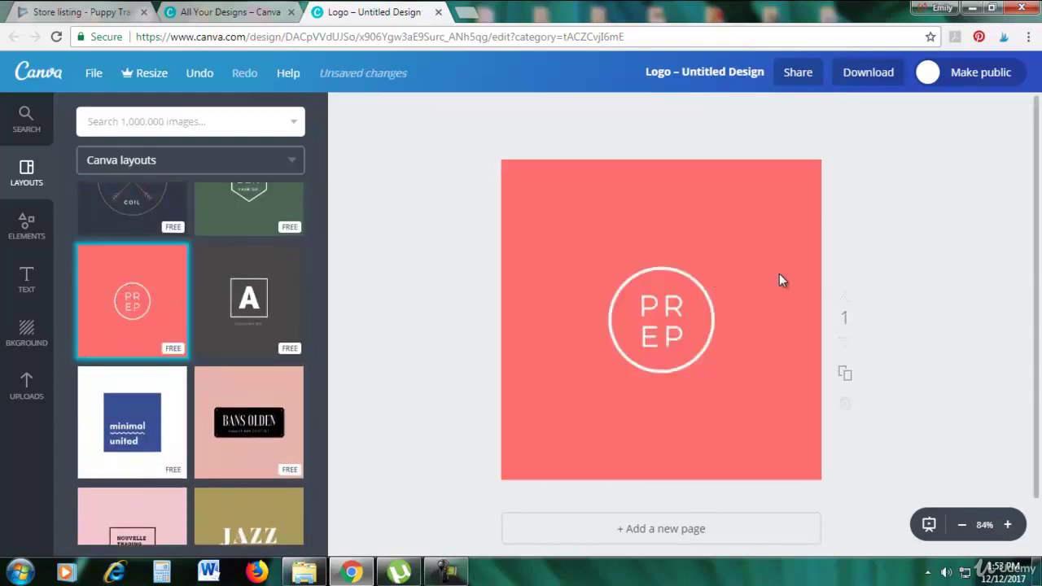
# Start the download of the PREP logo as a PNG and return to the overview of all designs.
pyautogui.click(876, 78)
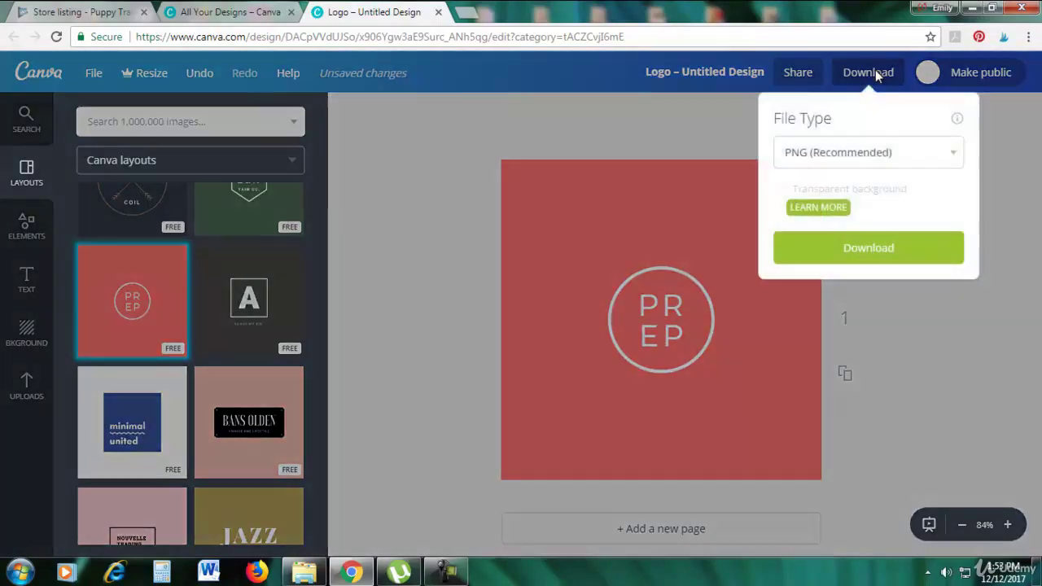
pyautogui.click(853, 252)
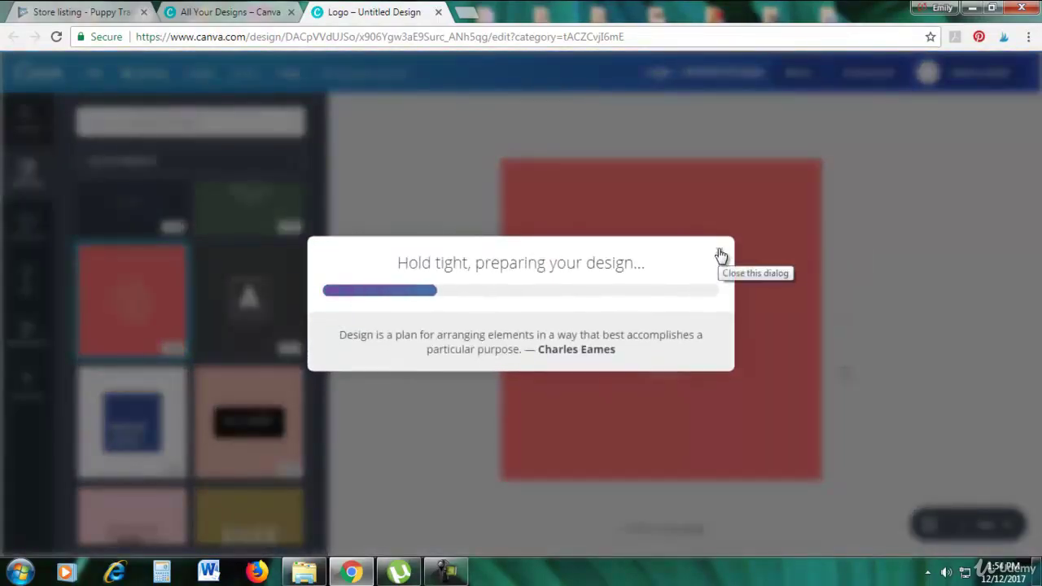
pyautogui.click(209, 12)
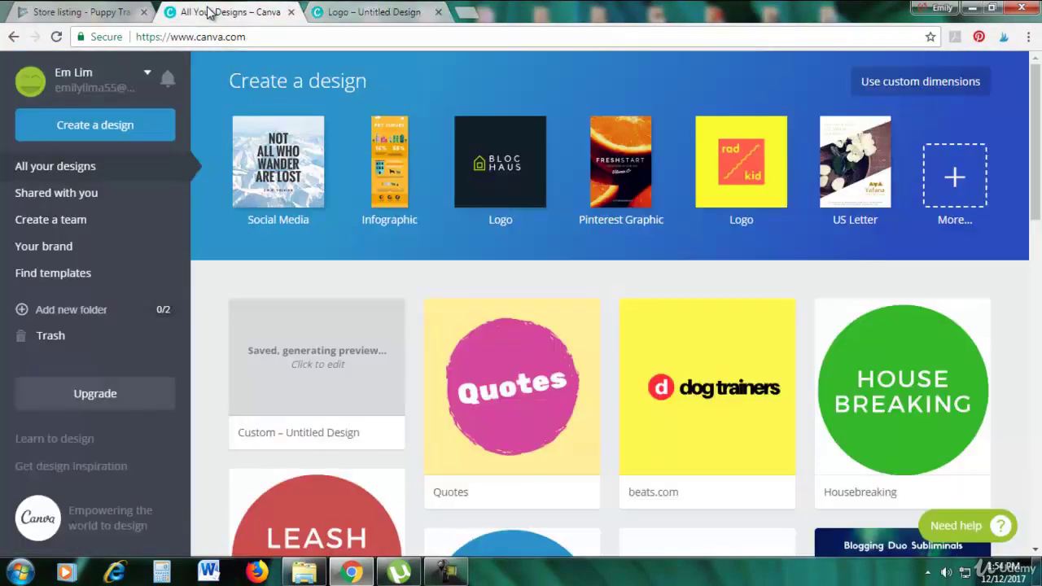
# Create a new blank design with custom dimensions of 512 × 512 px.
pyautogui.click(896, 95)
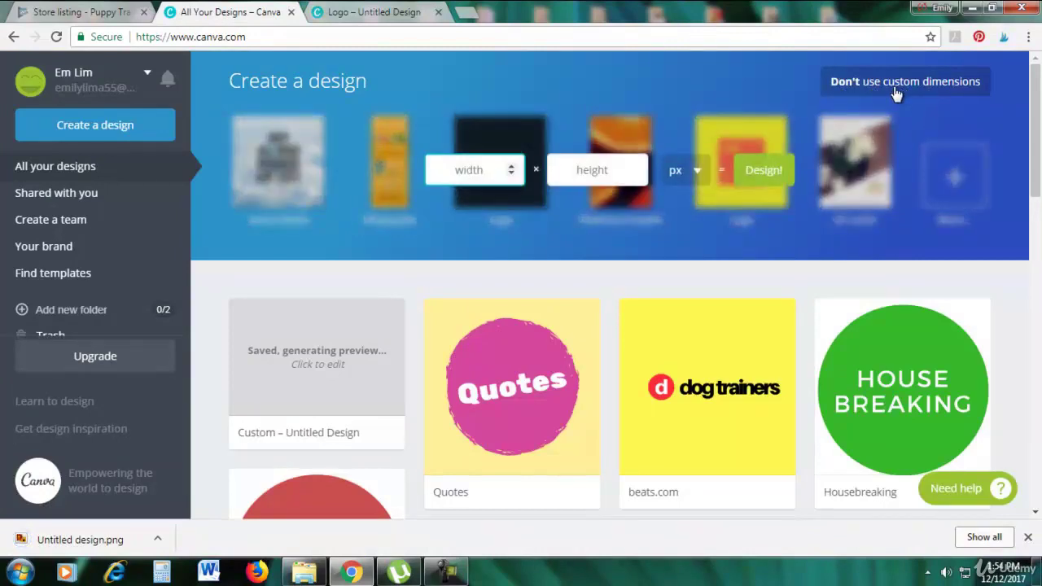
pyautogui.click(594, 164)
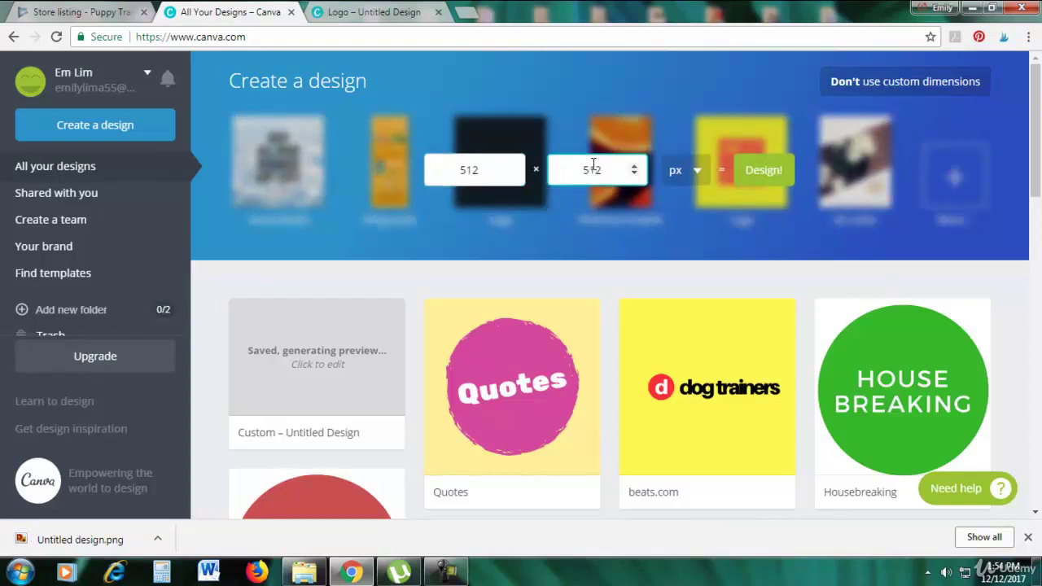
pyautogui.click(759, 169)
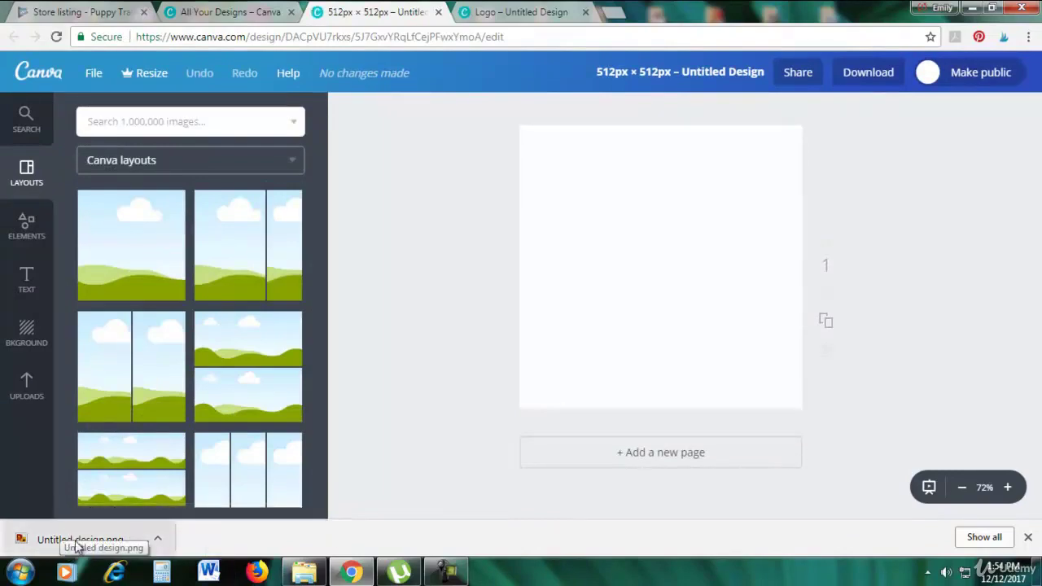
# Upload the Quotes image from the Android App Quotes folder to the image uploads.
pyautogui.click(27, 390)
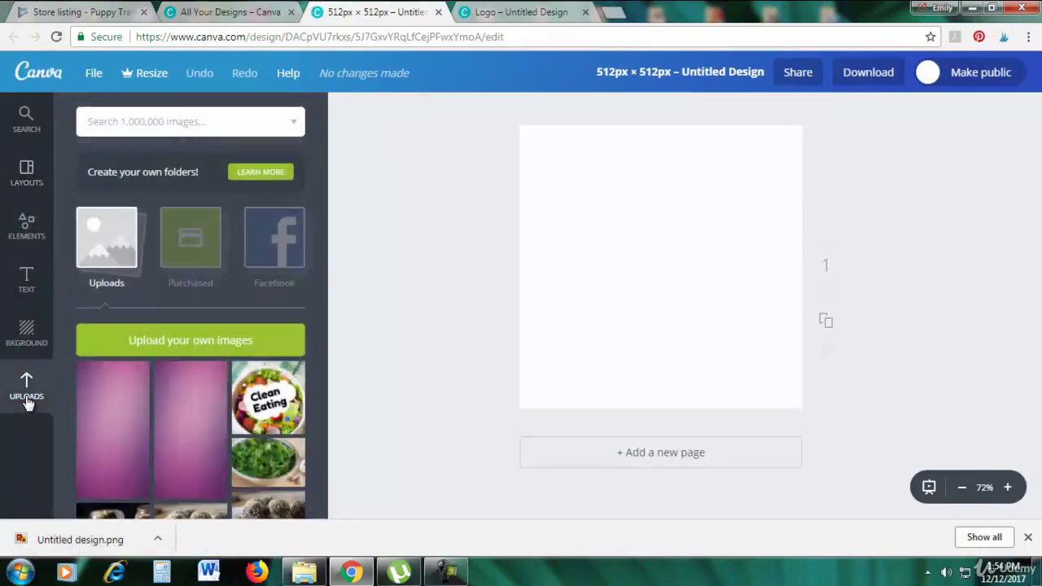
pyautogui.click(162, 340)
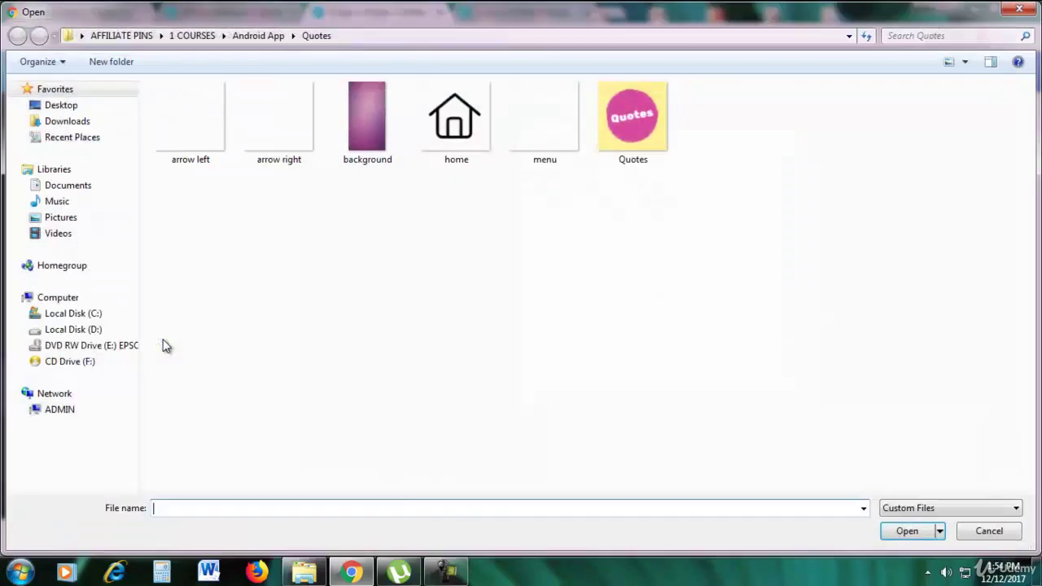
pyautogui.doubleClick(643, 139)
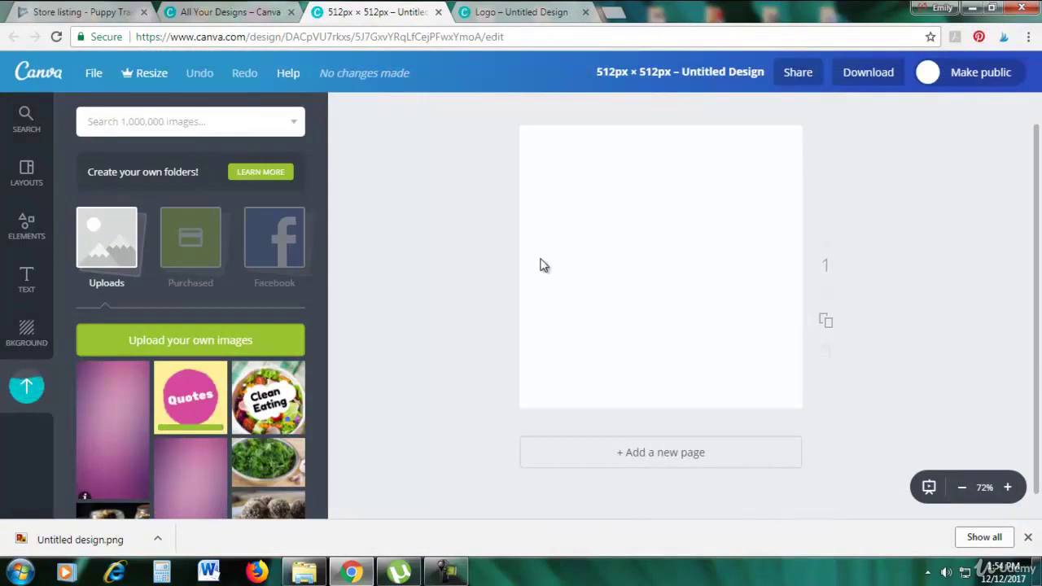
# Place the uploaded Quotes image on the canvas and enlarge it to cover the whole 512 × 512 px page.
pyautogui.moveTo(191, 397); pyautogui.dragTo(695, 223)
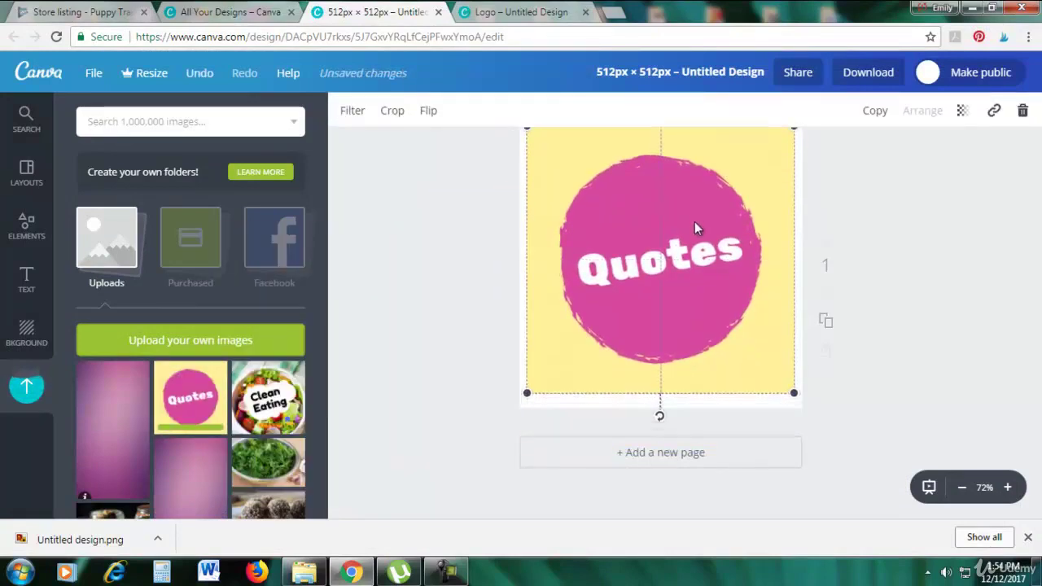
pyautogui.scroll(1, 837, 253)
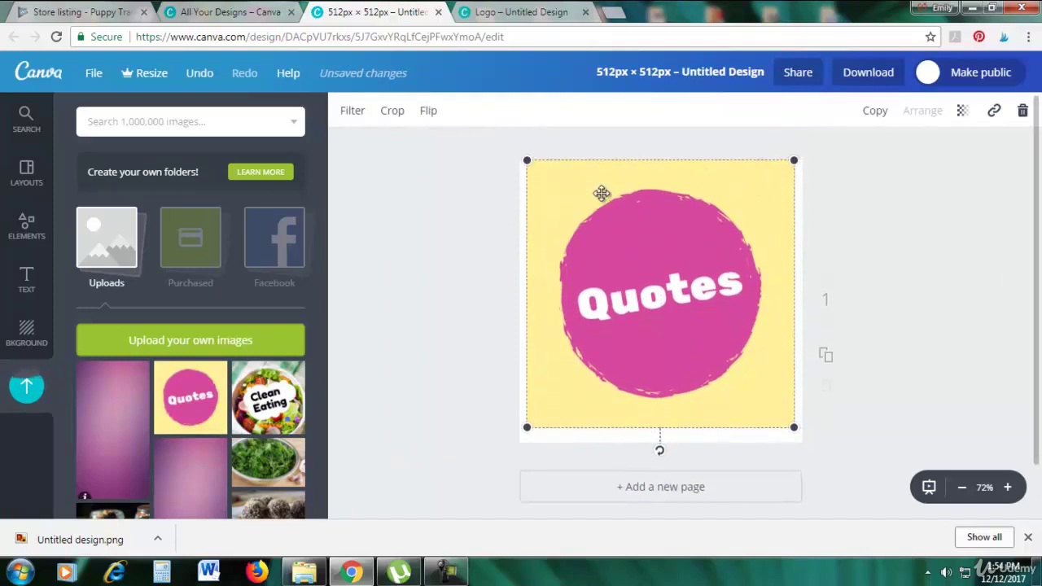
pyautogui.moveTo(732, 337); pyautogui.dragTo(731, 344)
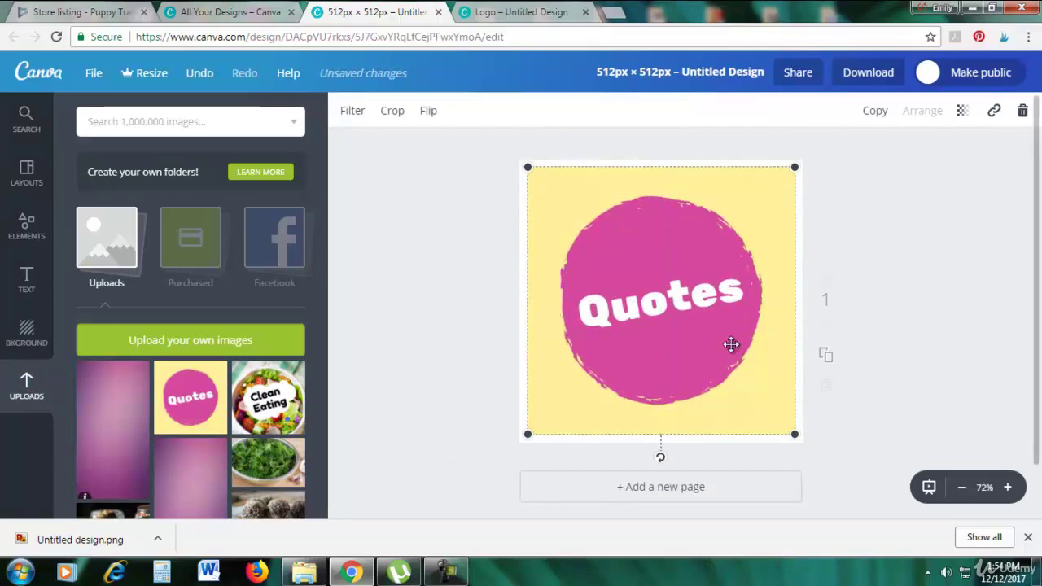
pyautogui.moveTo(794, 433); pyautogui.dragTo(796, 439)
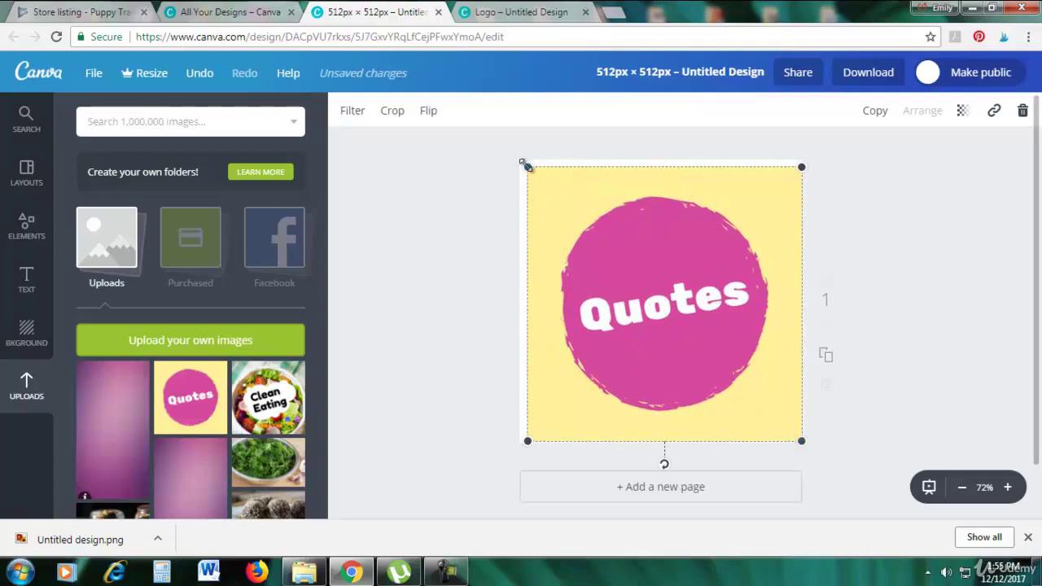
pyautogui.moveTo(526, 166); pyautogui.dragTo(513, 156)
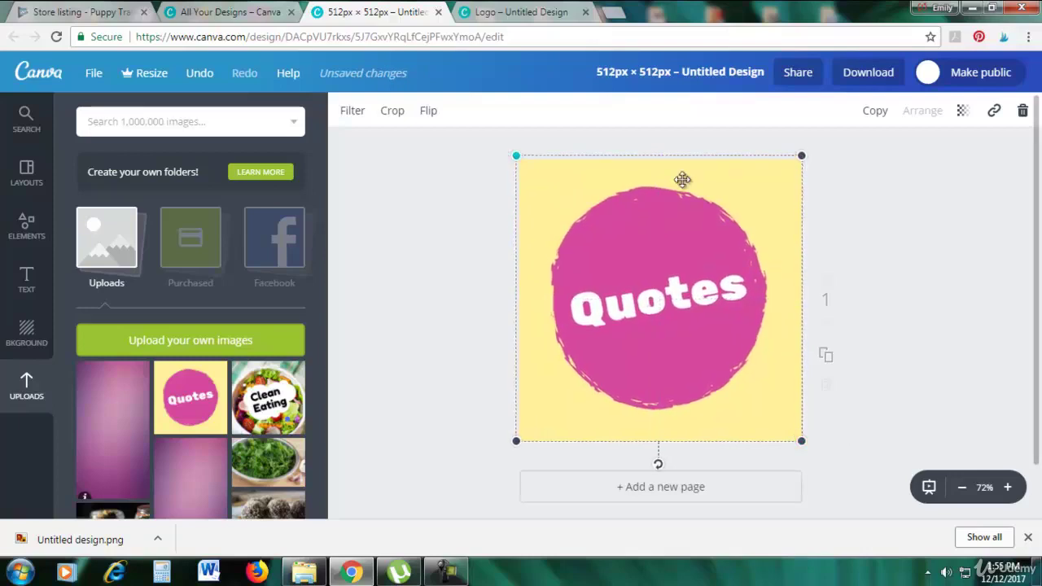
pyautogui.click(922, 221)
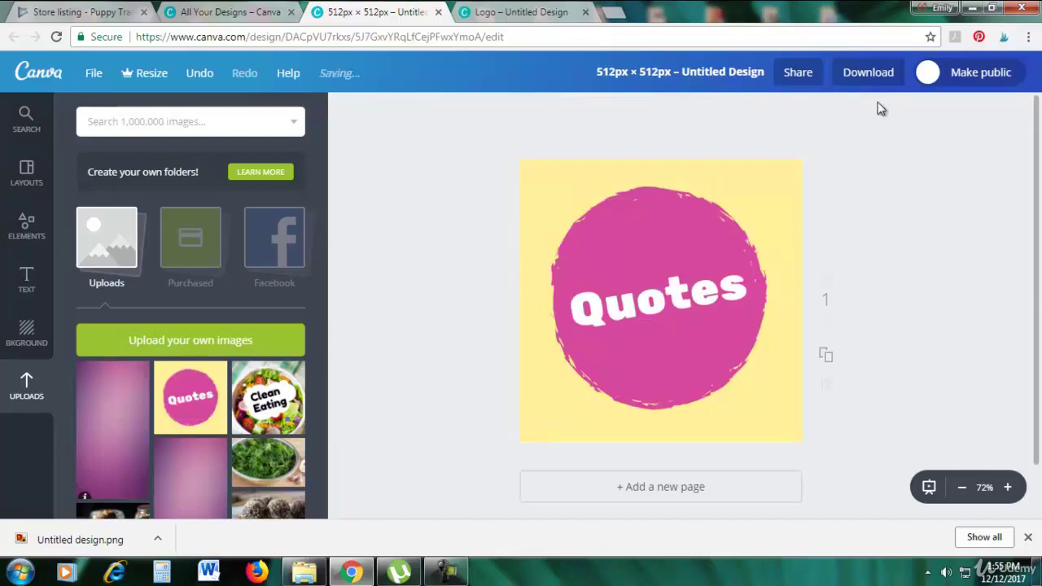
# Download the Quotes design as a PNG, check that the download is ready, and return to the overview of all designs.
pyautogui.click(859, 74)
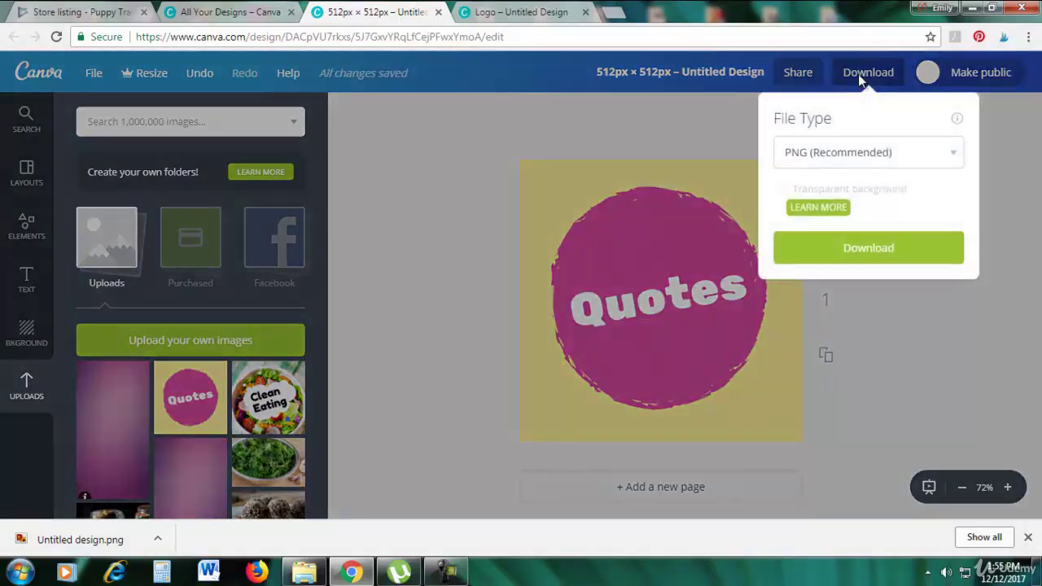
pyautogui.click(902, 247)
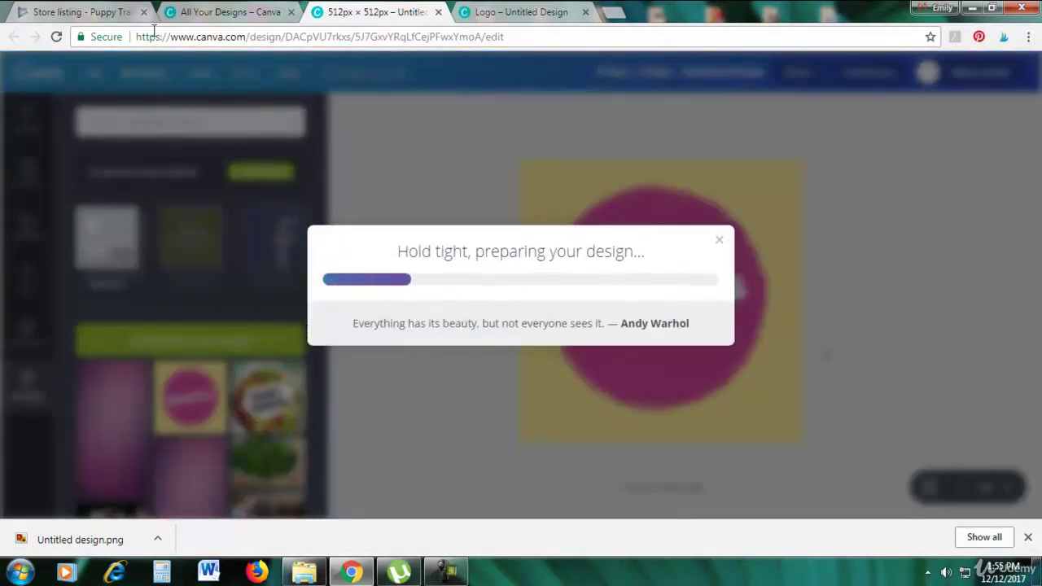
pyautogui.click(217, 18)
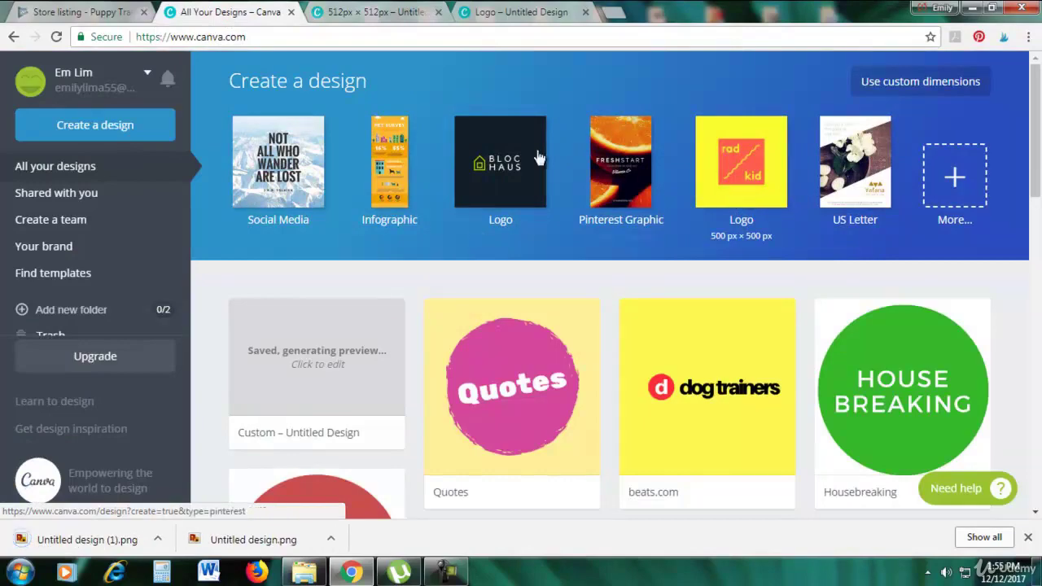
pyautogui.hotkey('ctrl', 'shift', 'Tab')
pyautogui.click(245, 12)
pyautogui.click(355, 12)
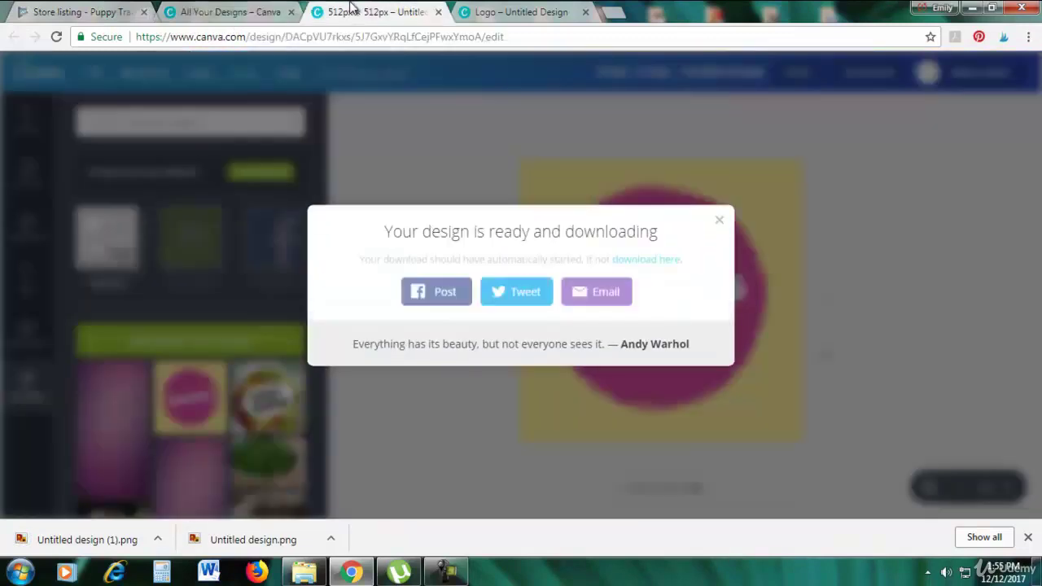
pyautogui.hotkey('ctrl', 'shift', 'Tab')
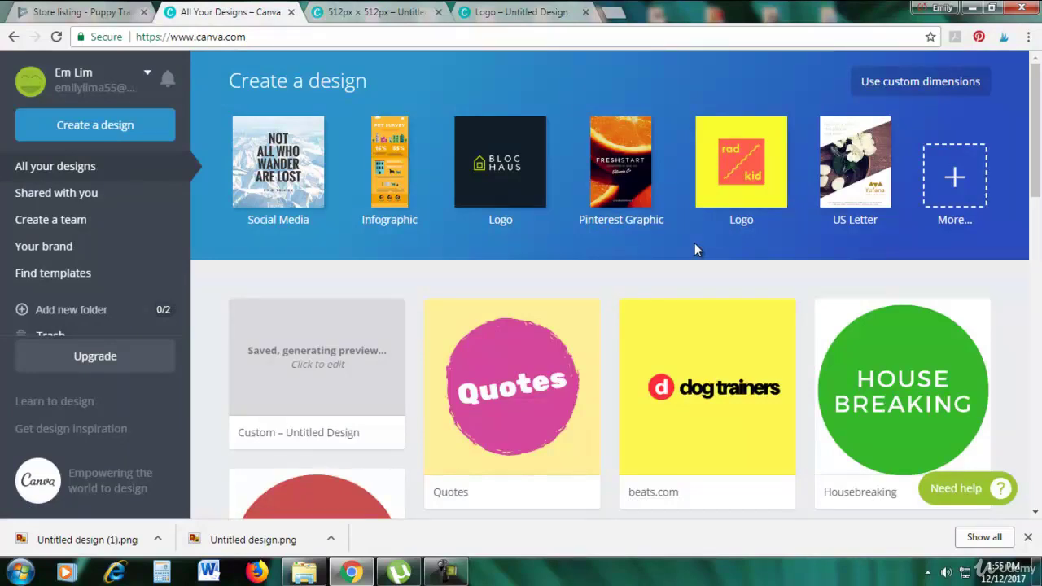
# Check the Feature Graphic requirements in the Google Play store listing and close the 512px × 512px and Logo design pages.
pyautogui.click(86, 15)
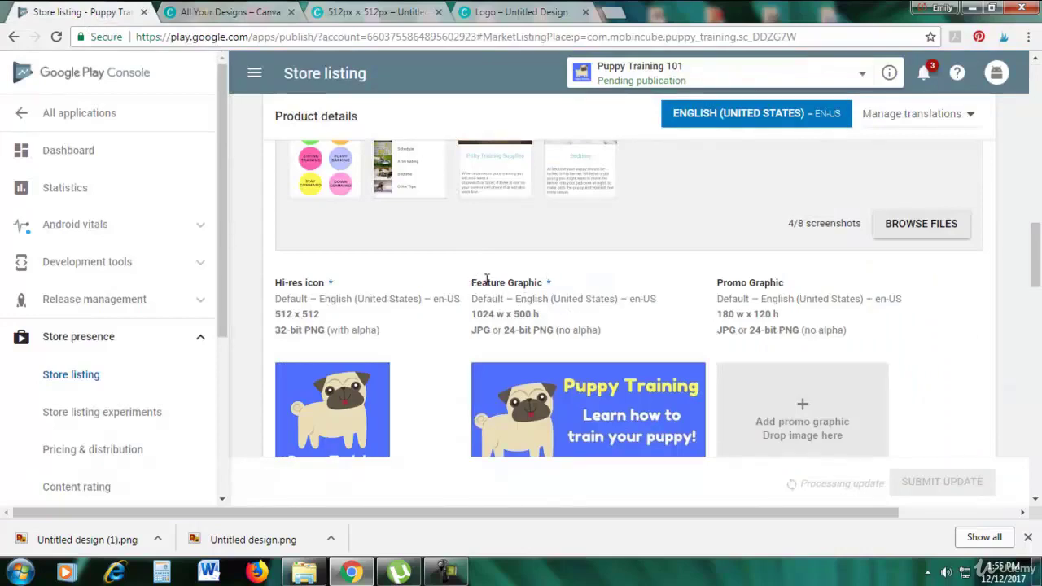
pyautogui.moveTo(471, 282); pyautogui.dragTo(549, 282)
pyautogui.click(566, 285)
pyautogui.click(438, 12)
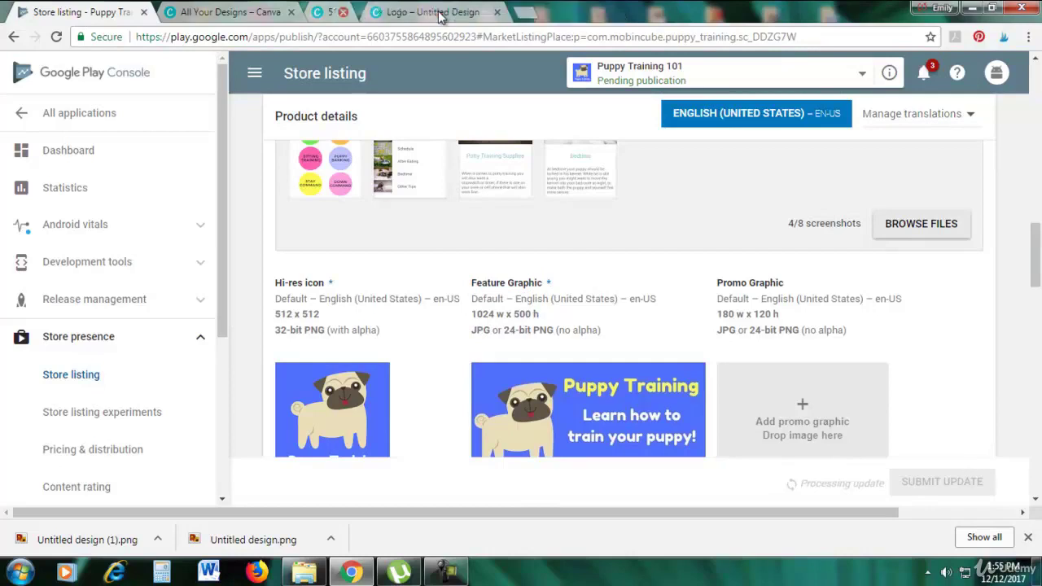
pyautogui.click(438, 12)
# Create a new blank Canva design with custom dimensions of 1024 × 500 px, matching the Feature Graphic size in the store listing.
pyautogui.click(244, 12)
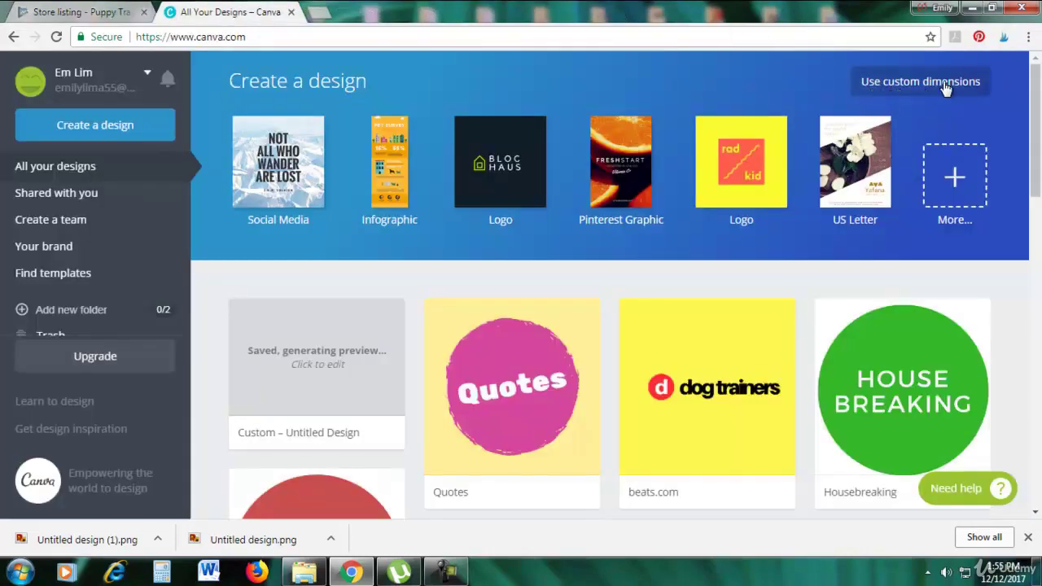
pyautogui.click(912, 91)
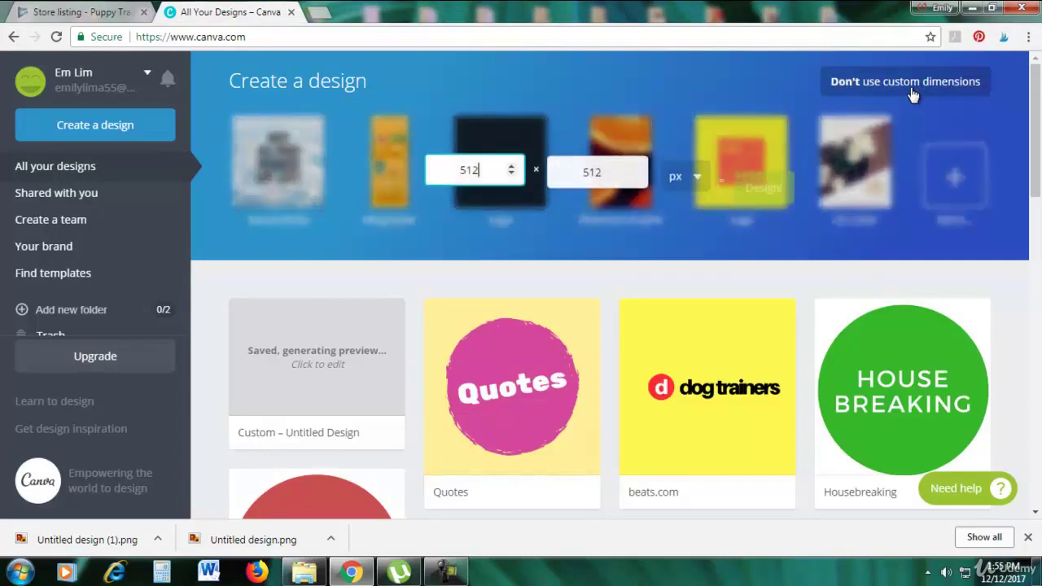
pyautogui.click(116, 10)
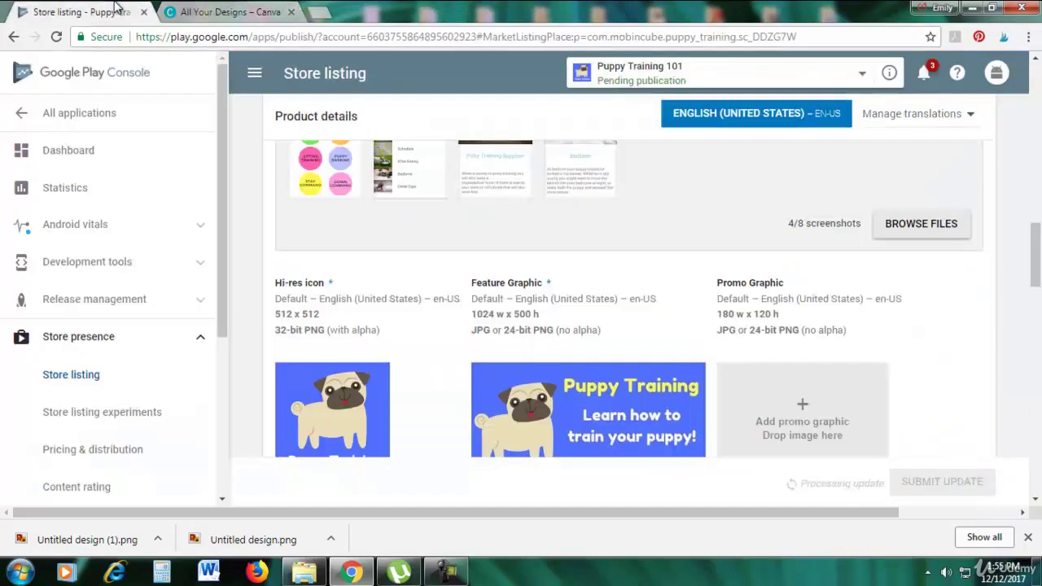
pyautogui.click(194, 8)
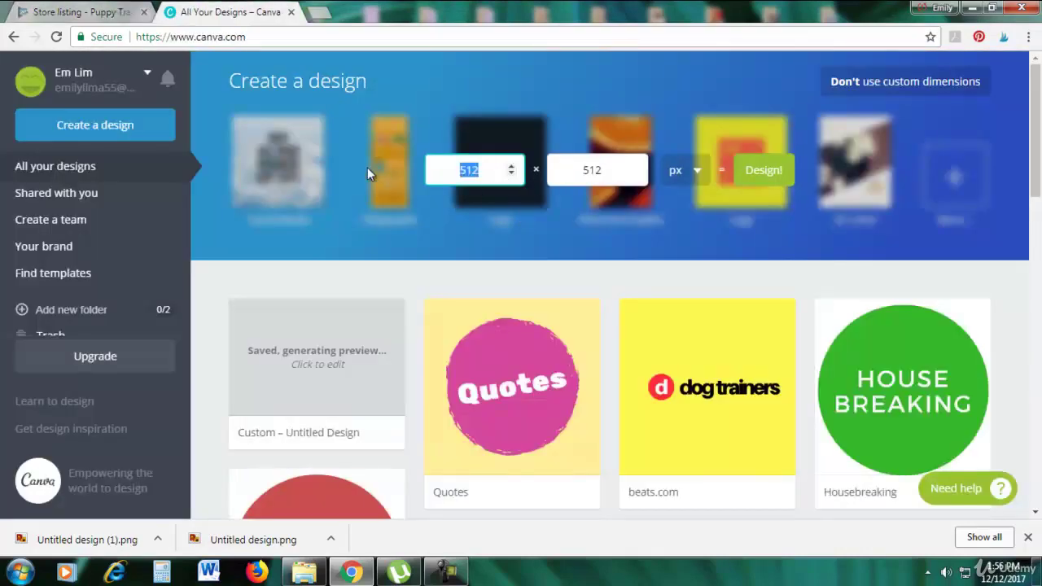
pyautogui.write('1025')
pyautogui.press('BackSpace')
pyautogui.write('4')
pyautogui.click(72, 10)
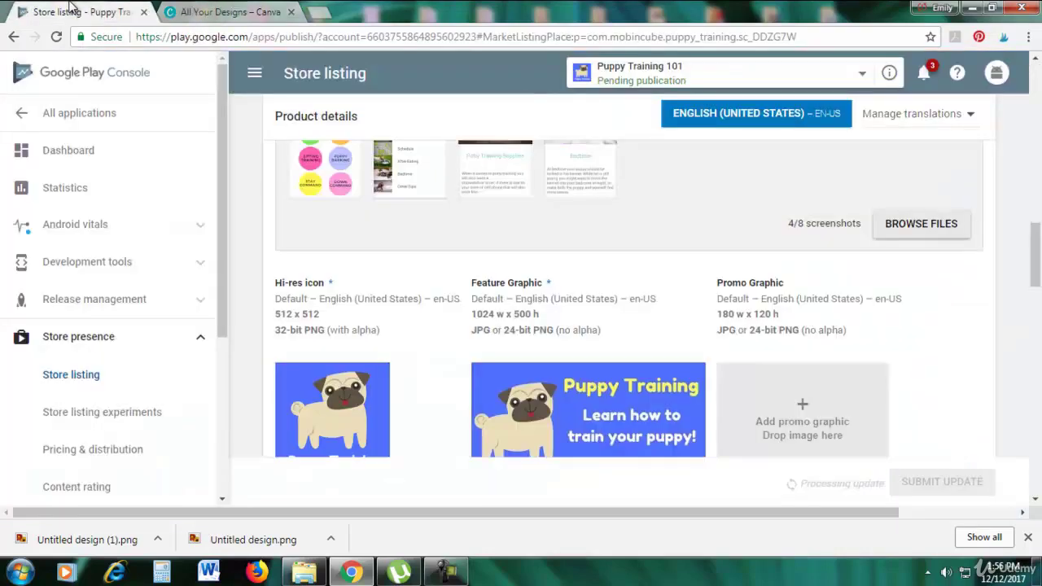
pyautogui.click(183, 8)
pyautogui.click(605, 173)
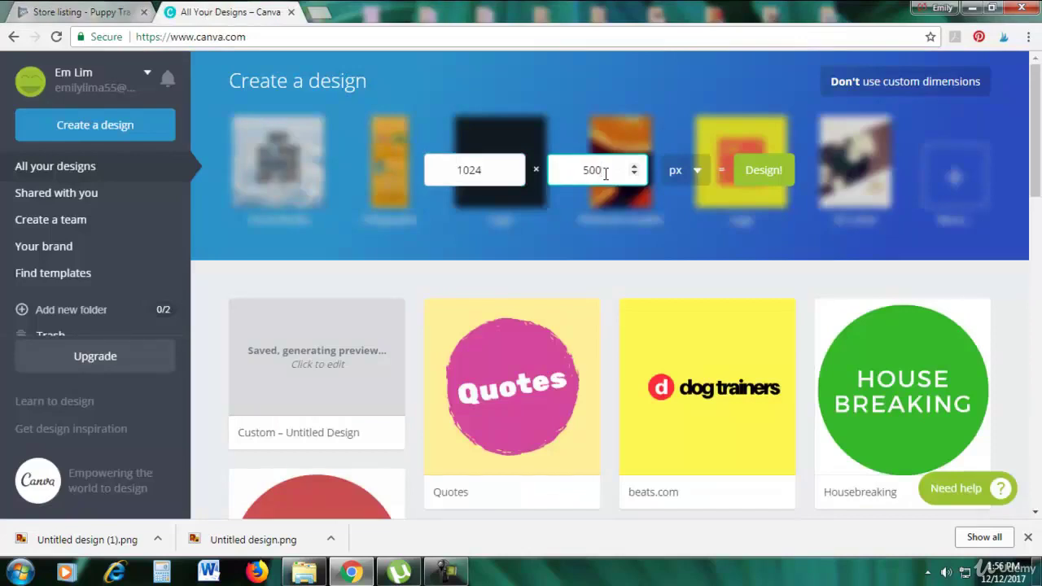
pyautogui.click(763, 171)
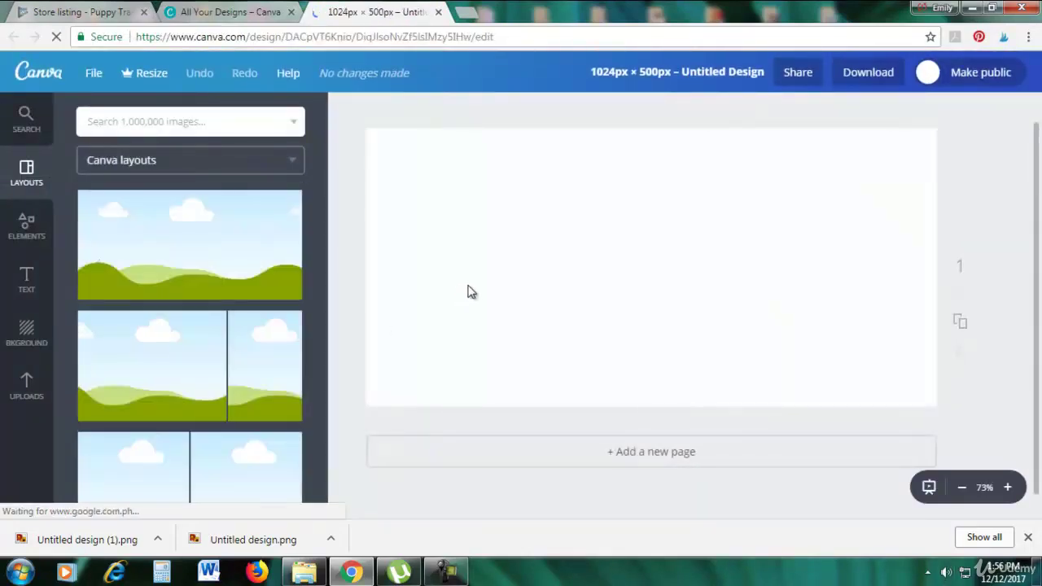
# Fill the banner background with the royal blue from the default palette.
pyautogui.click(27, 341)
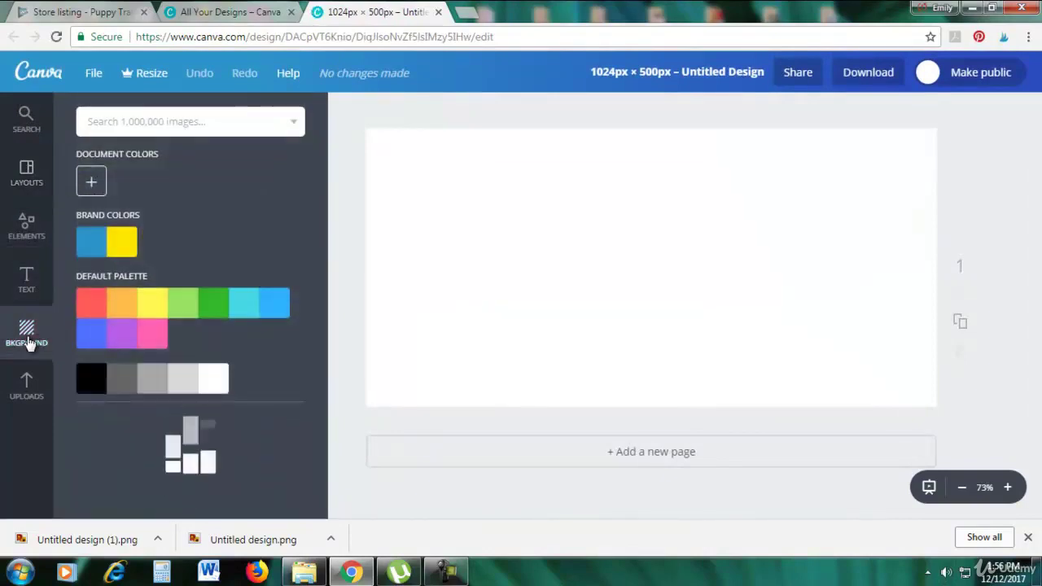
pyautogui.click(92, 344)
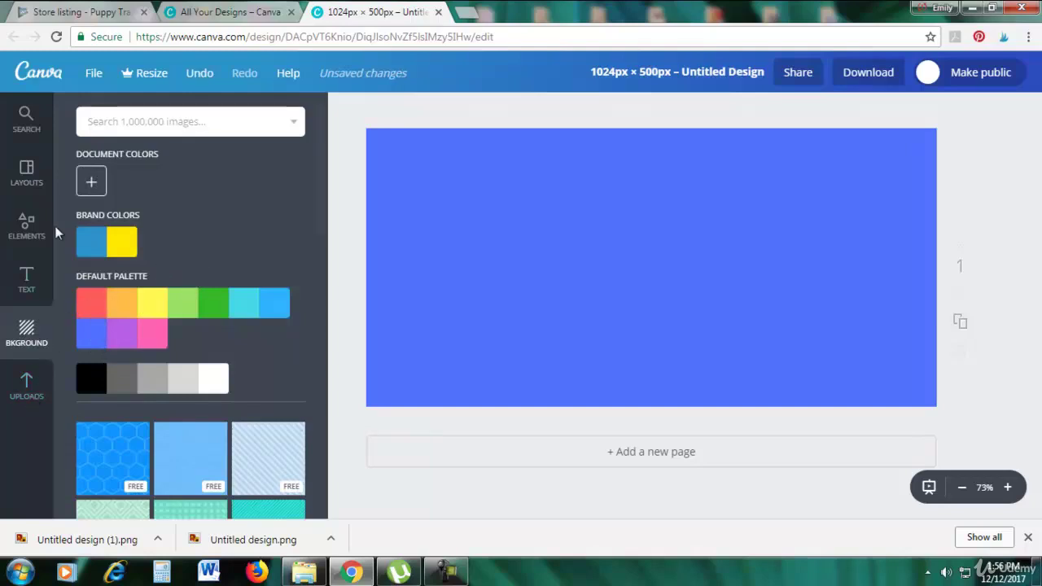
# Search the image library for "dog", place the free pug illustration on the left half of the banner, and shrink it to leave a margin.
pyautogui.click(146, 122)
pyautogui.write('d')
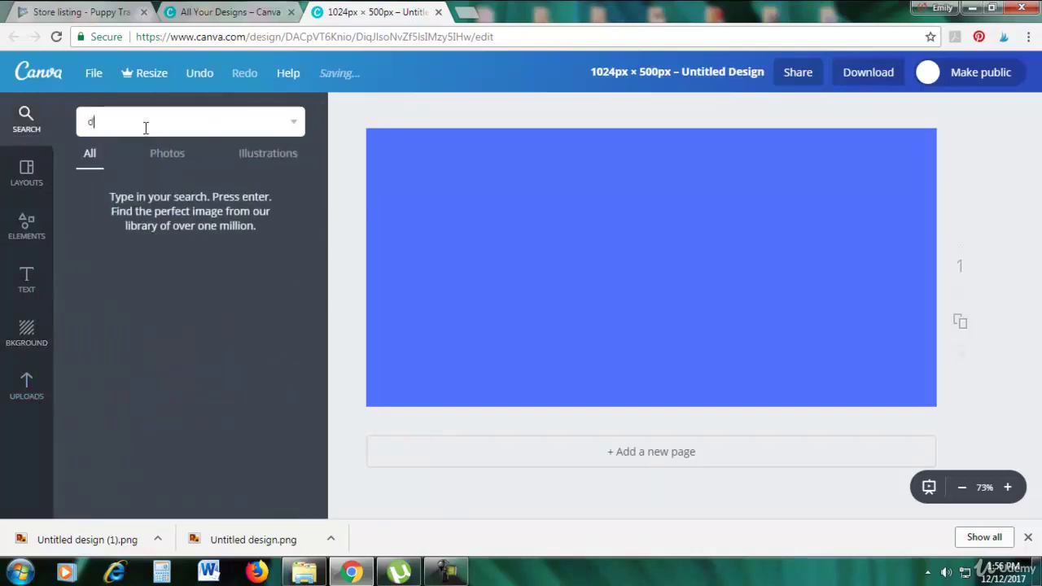
pyautogui.write('og')
pyautogui.press('Return')
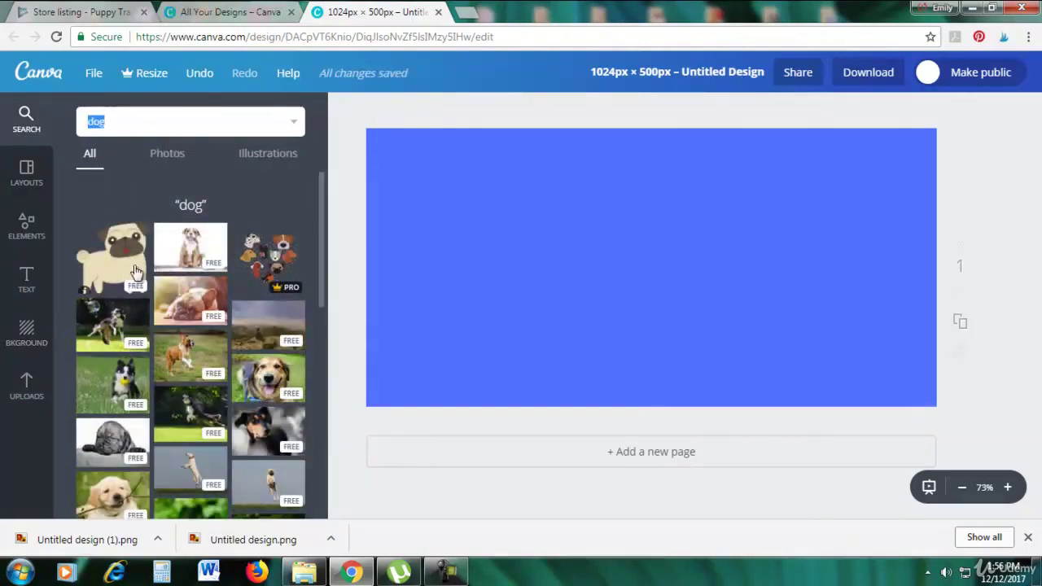
pyautogui.moveTo(135, 272); pyautogui.dragTo(565, 286)
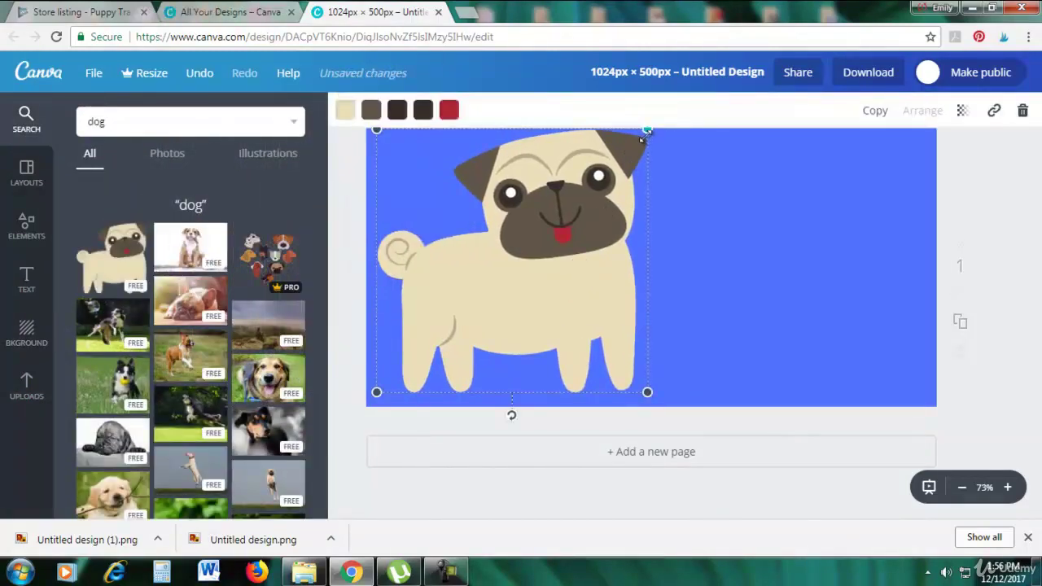
pyautogui.moveTo(646, 129); pyautogui.dragTo(604, 175)
pyautogui.moveTo(504, 293); pyautogui.dragTo(515, 280)
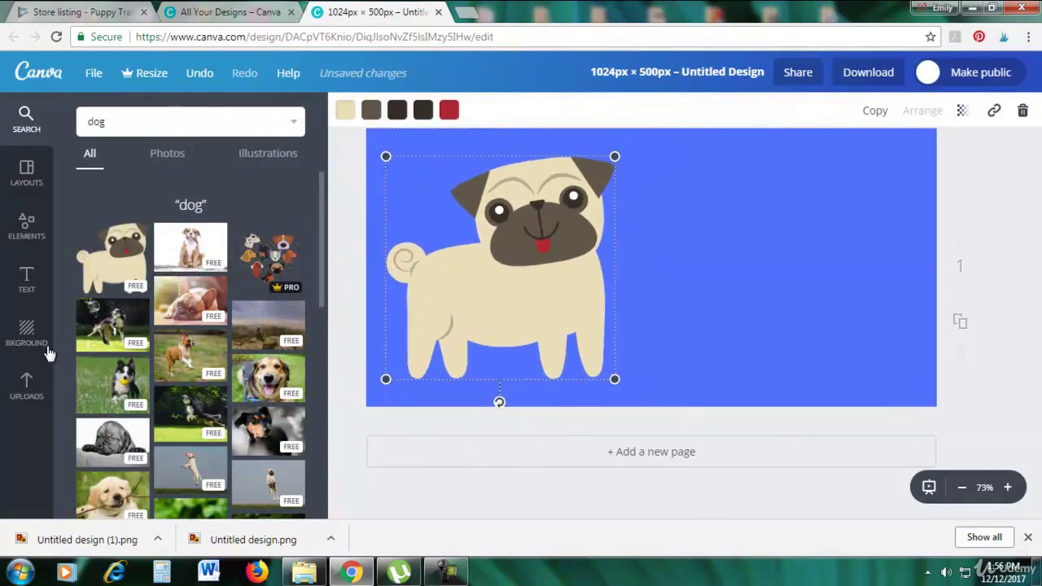
# Add a heading reading "Puppy Training" in the upper part of the banner, beside the pug's head.
pyautogui.click(22, 291)
pyautogui.click(189, 205)
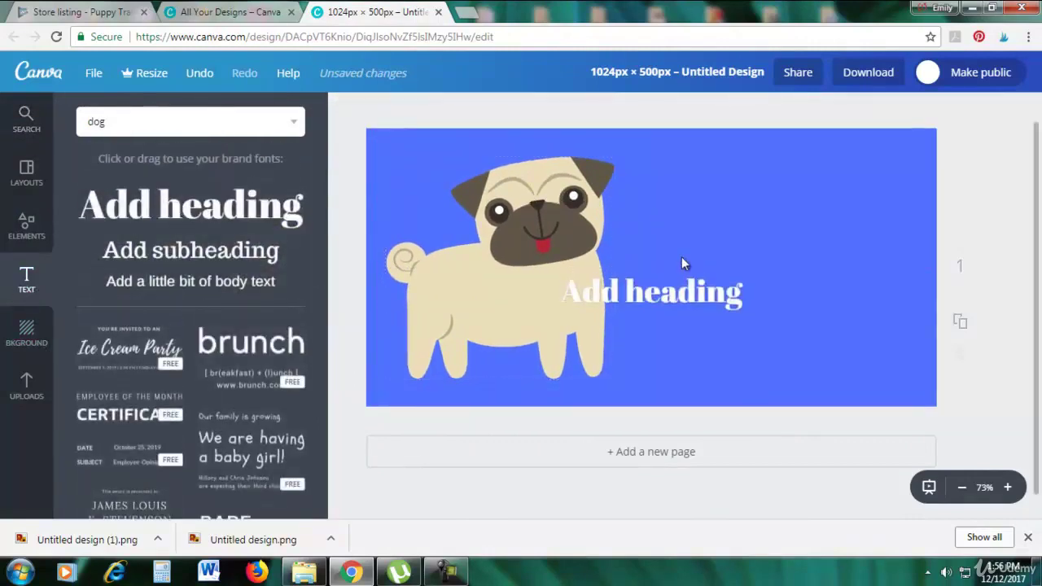
pyautogui.moveTo(691, 266); pyautogui.dragTo(808, 158)
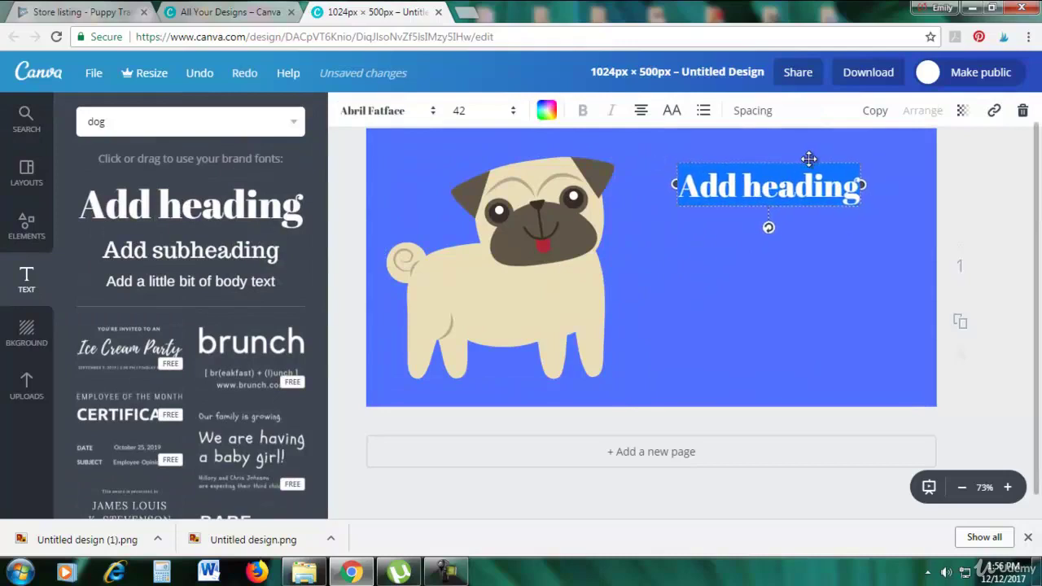
pyautogui.write('Puppyu')
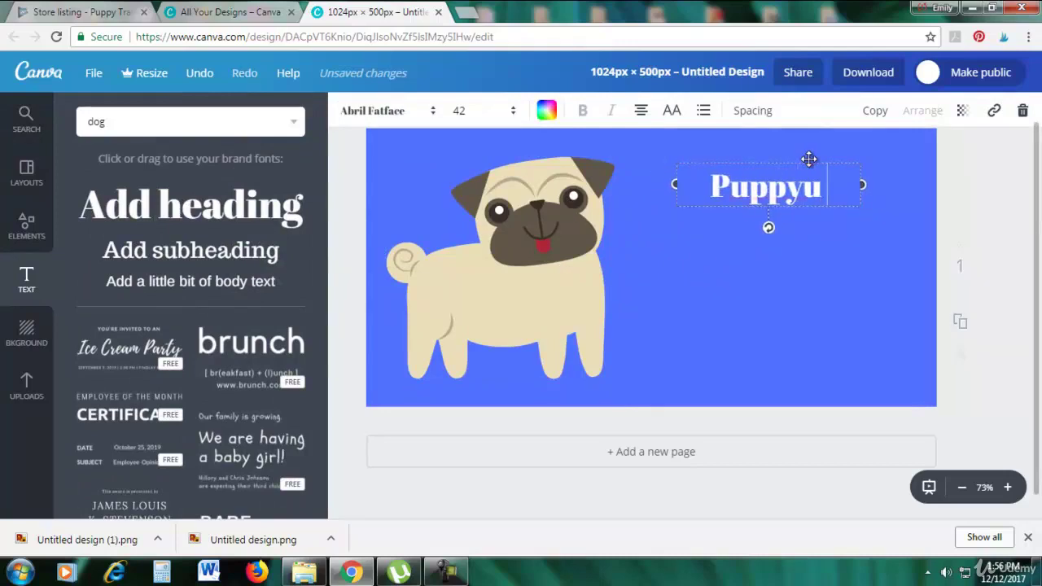
pyautogui.press('BackSpace')
pyautogui.write('tR')
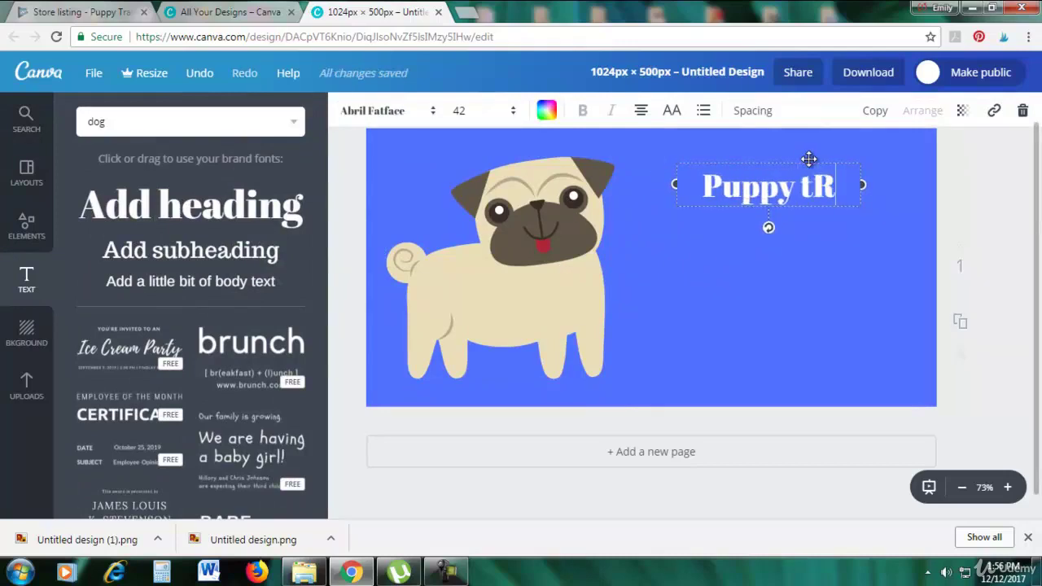
pyautogui.press('BackSpace')
pyautogui.press('BackSpace')
pyautogui.write('Training')
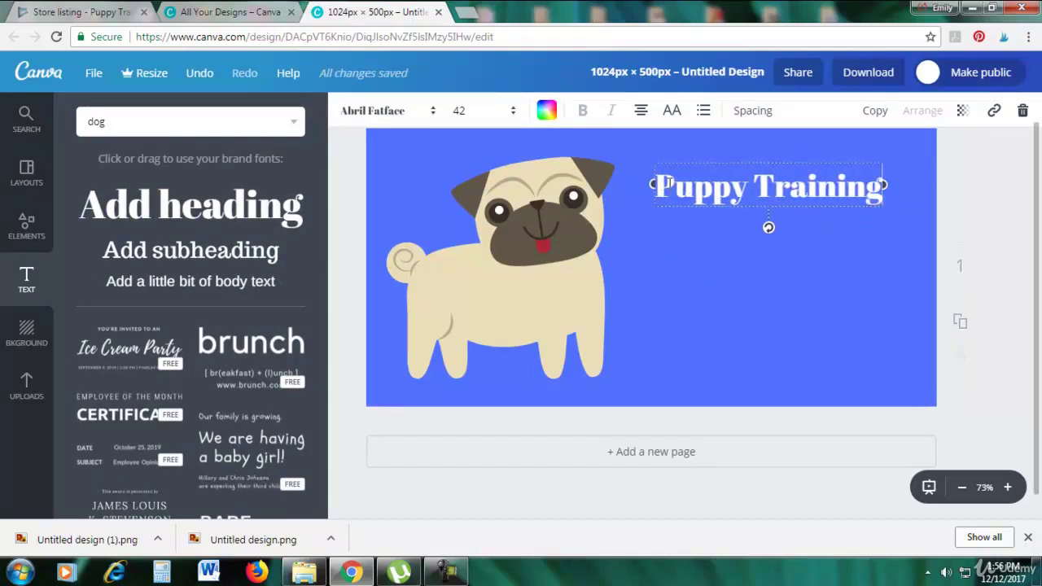
# Change the "Puppy Training" heading's font to Fredoka One and widen its text box so it fits on one line.
pyautogui.moveTo(660, 184); pyautogui.dragTo(819, 178)
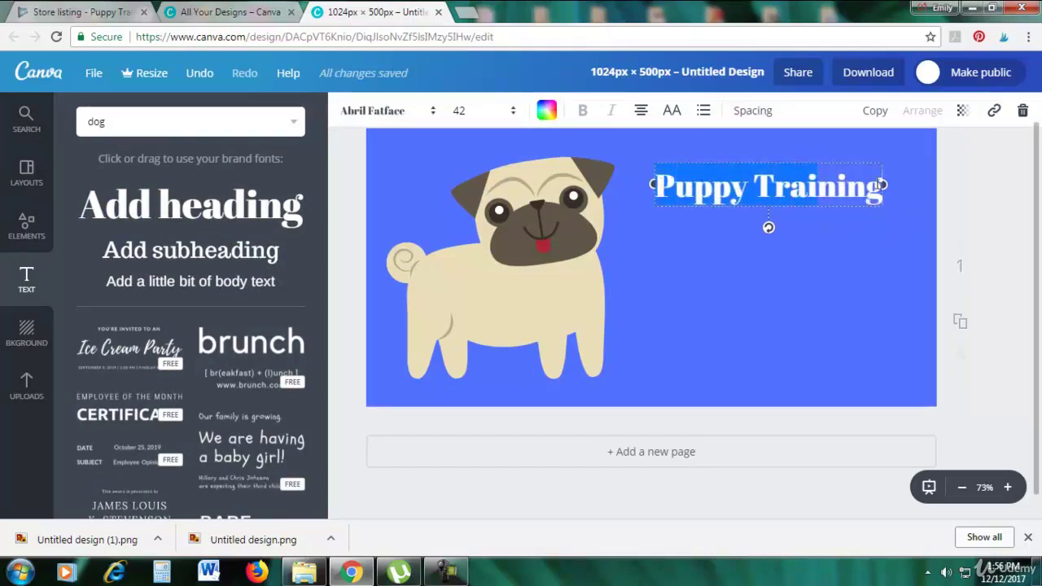
pyautogui.click(358, 110)
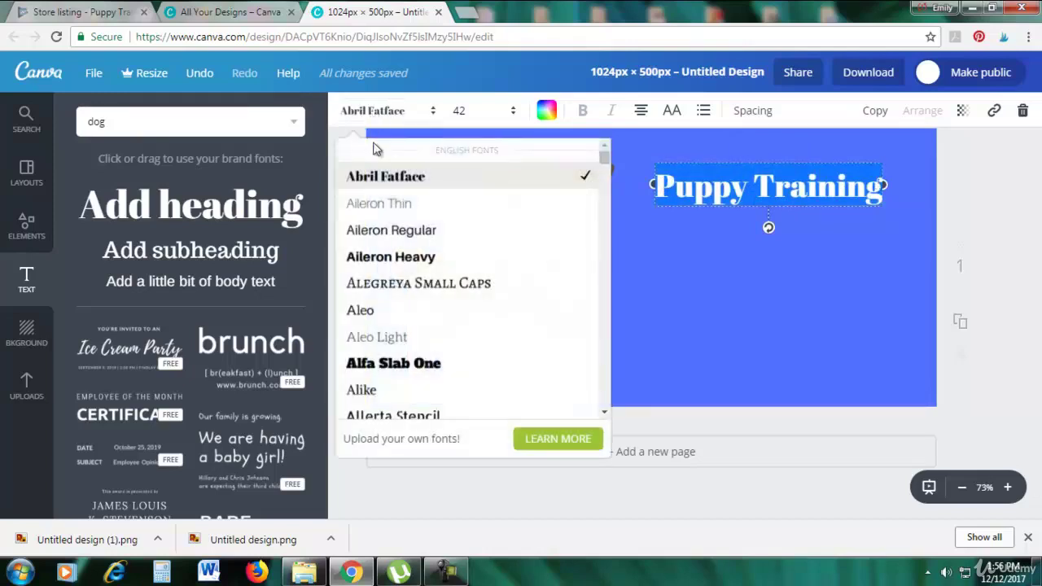
pyautogui.scroll(-8, 421, 267)
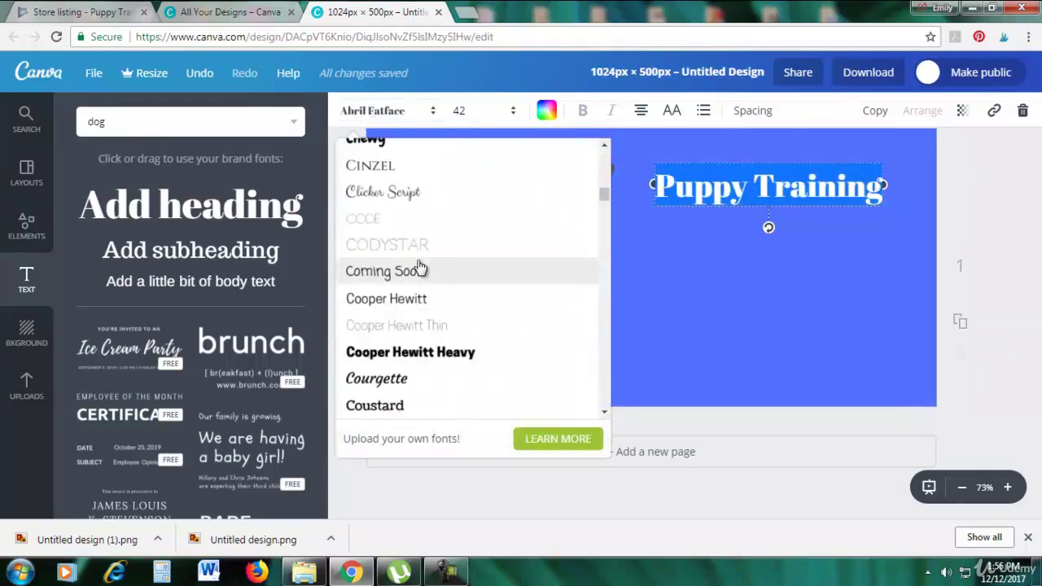
pyautogui.scroll(-7, 421, 269)
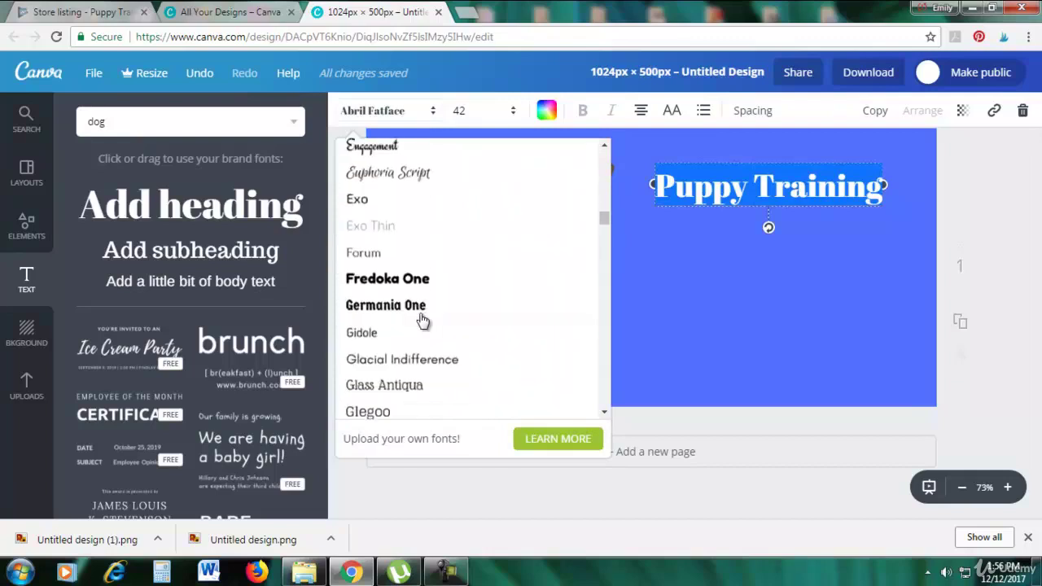
pyautogui.click(409, 278)
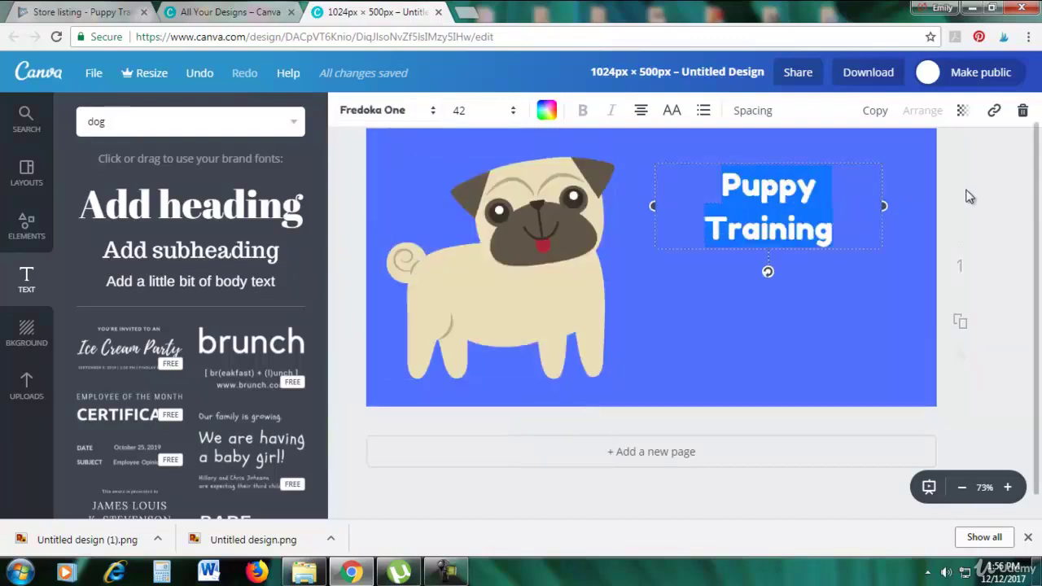
pyautogui.moveTo(891, 206); pyautogui.dragTo(919, 207)
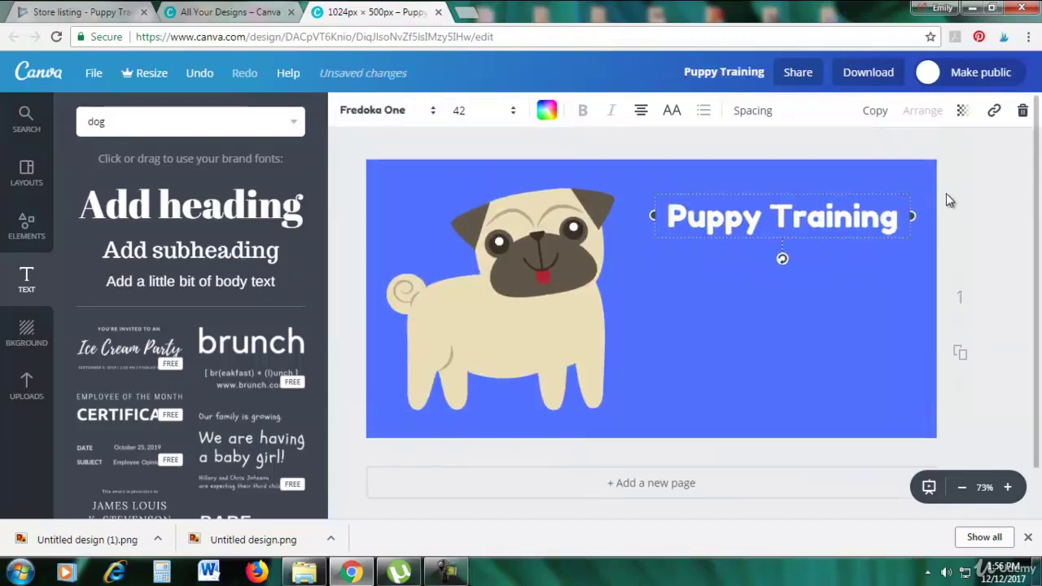
# Set the heading's font size to 50 and fit it on one line by nudging the pug left and widening the text box.
pyautogui.doubleClick(847, 218)
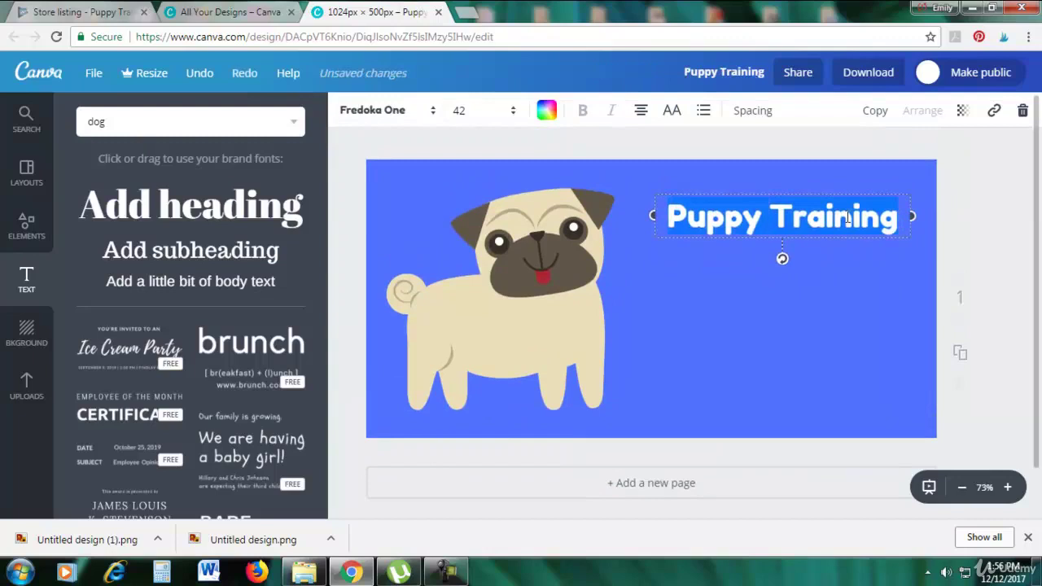
pyautogui.click(462, 113)
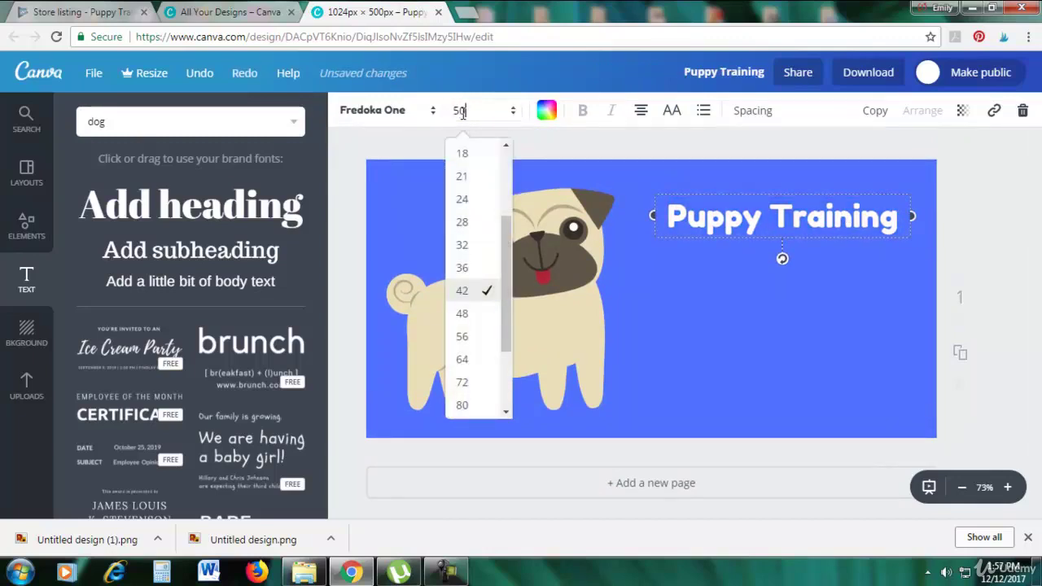
pyautogui.write('50')
pyautogui.press('Return')
pyautogui.moveTo(568, 245); pyautogui.dragTo(559, 244)
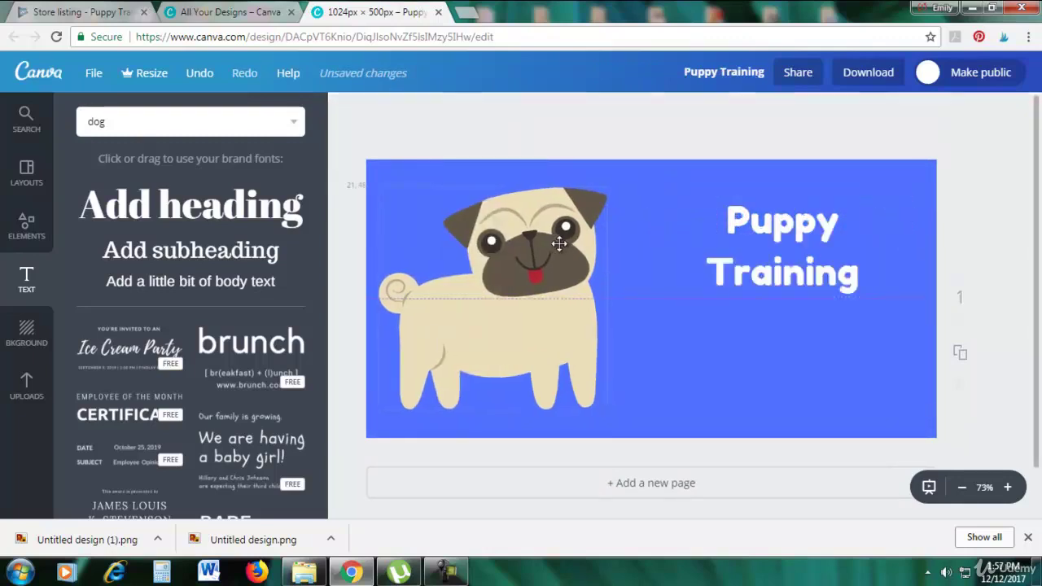
pyautogui.click(689, 253)
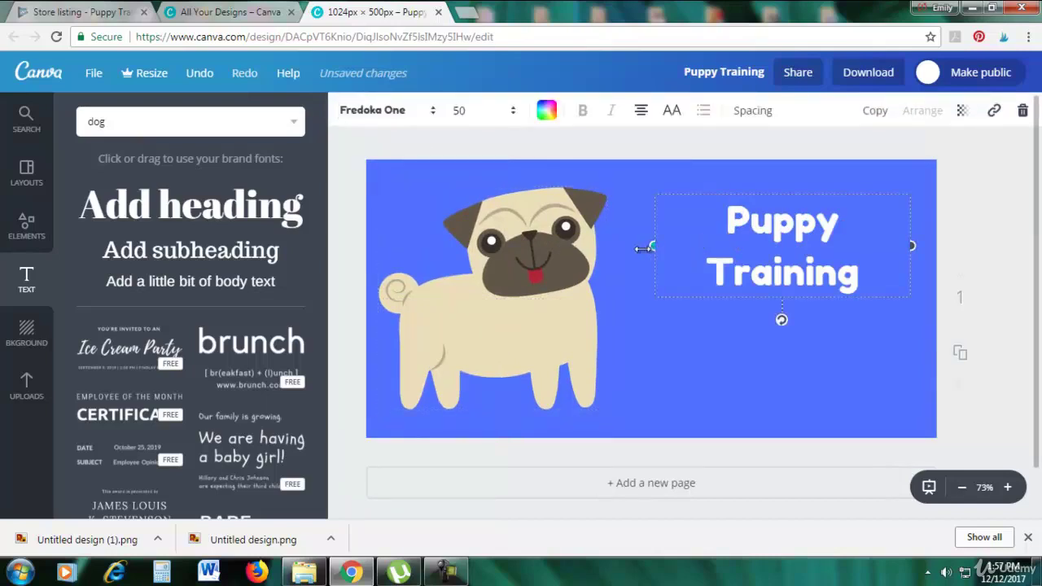
pyautogui.moveTo(643, 248); pyautogui.dragTo(610, 256)
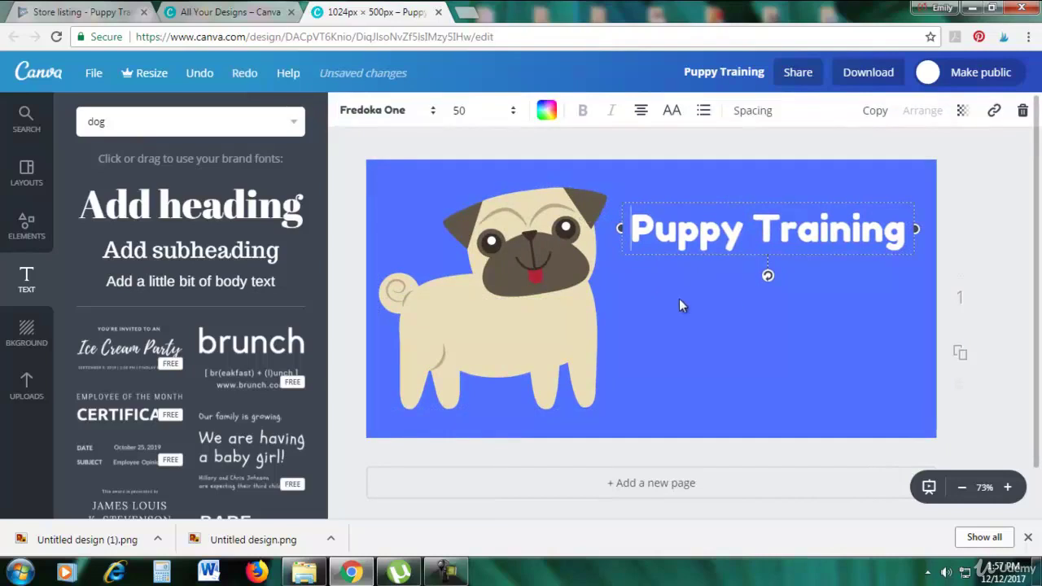
# Add a subheading reading "Learn how to train your puppy" below the heading.
pyautogui.click(266, 259)
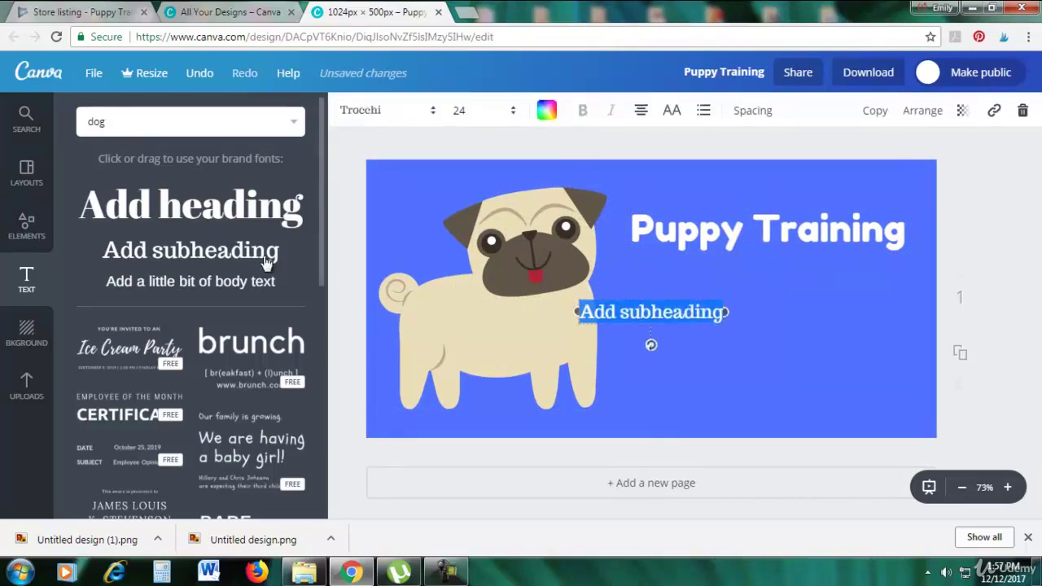
pyautogui.moveTo(722, 302); pyautogui.dragTo(816, 274)
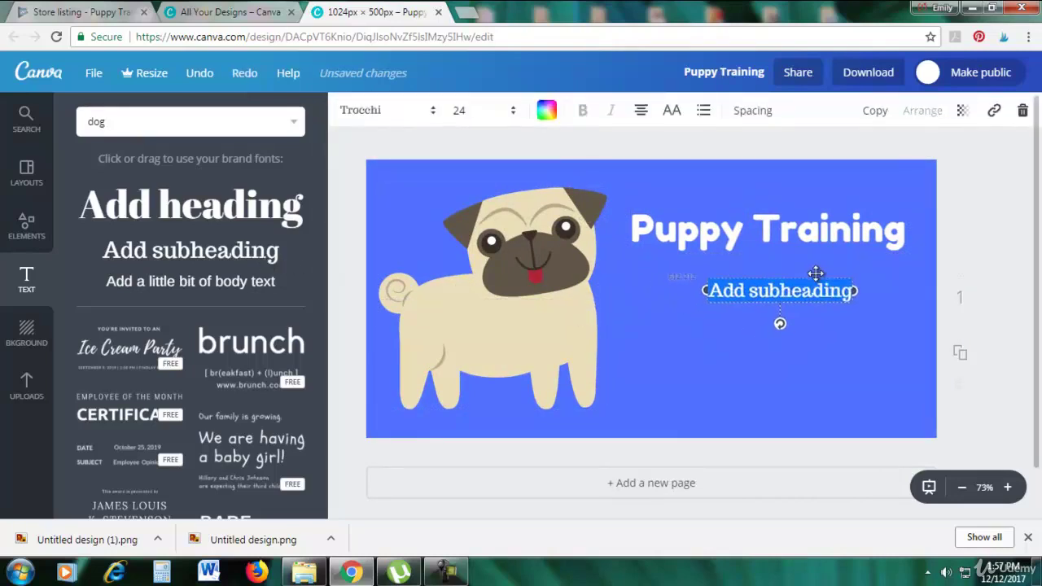
pyautogui.press('BackSpace')
pyautogui.write('Learn h')
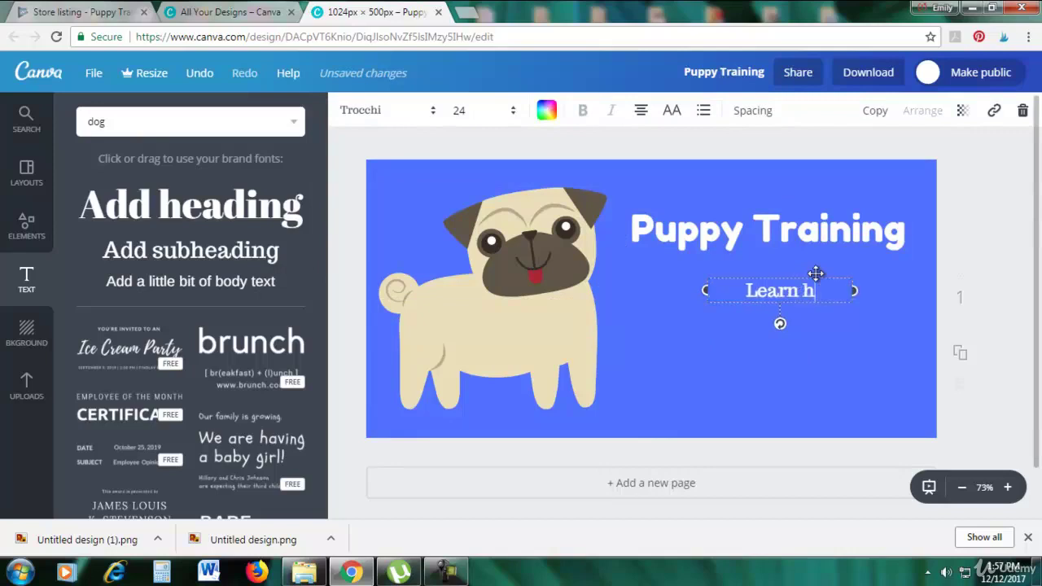
pyautogui.write('ow to train you')
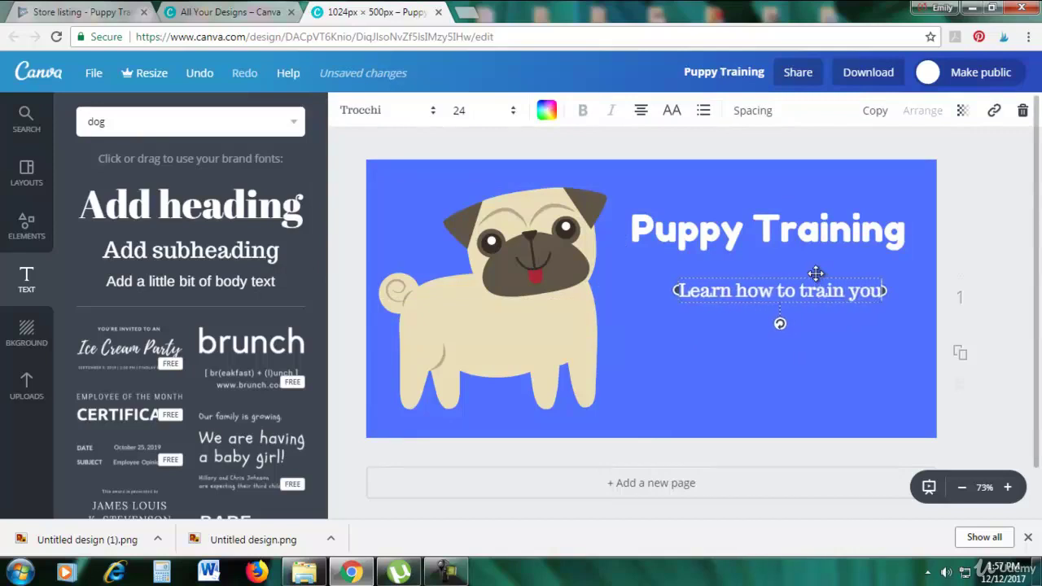
pyautogui.write('r puppy')
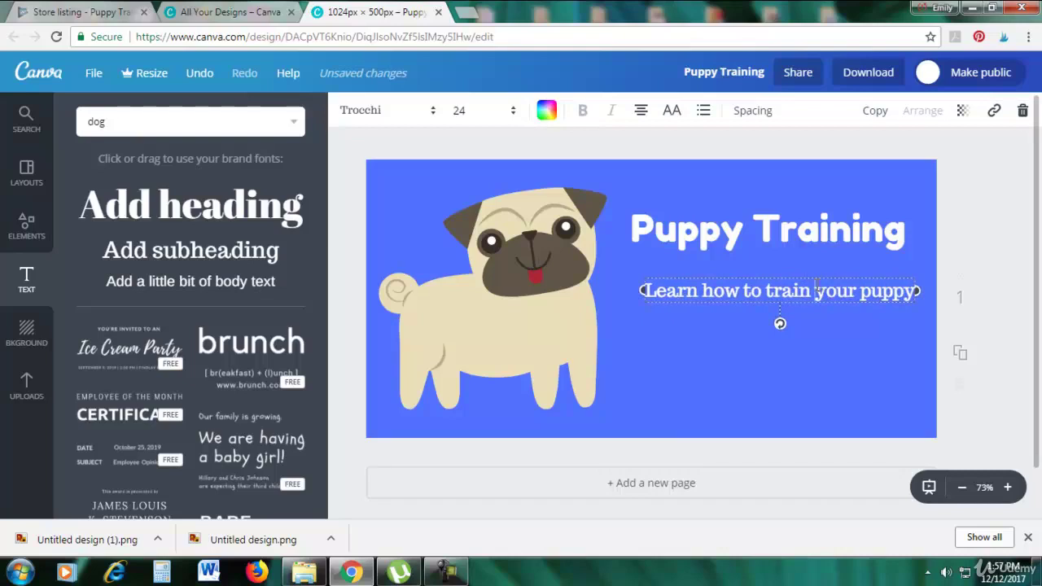
# Set the font size of the "Learn how to train your puppy" subheading to 30.
pyautogui.tripleClick(817, 290)
pyautogui.click(476, 113)
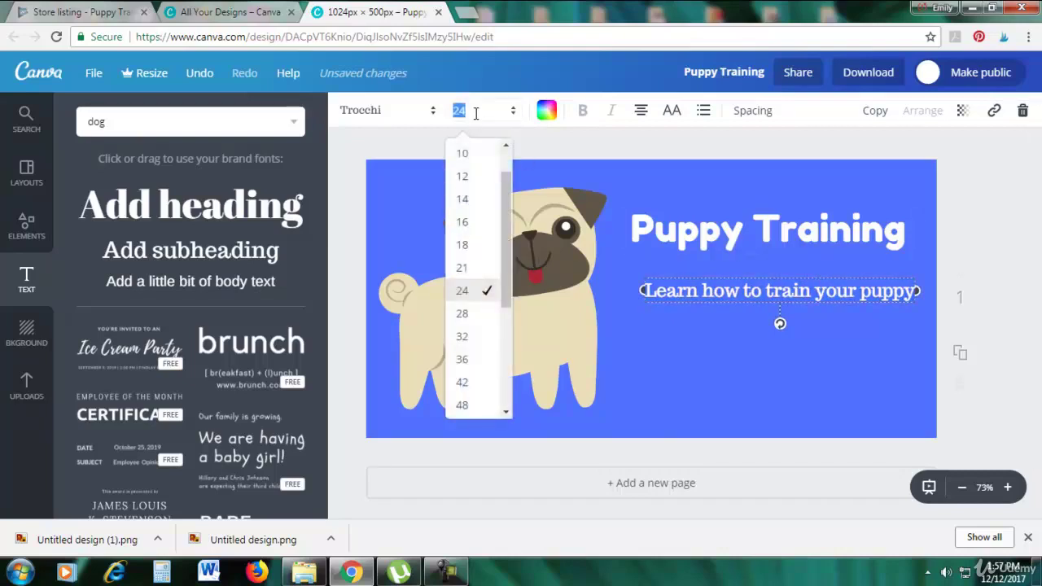
pyautogui.write('30')
pyautogui.press('Return')
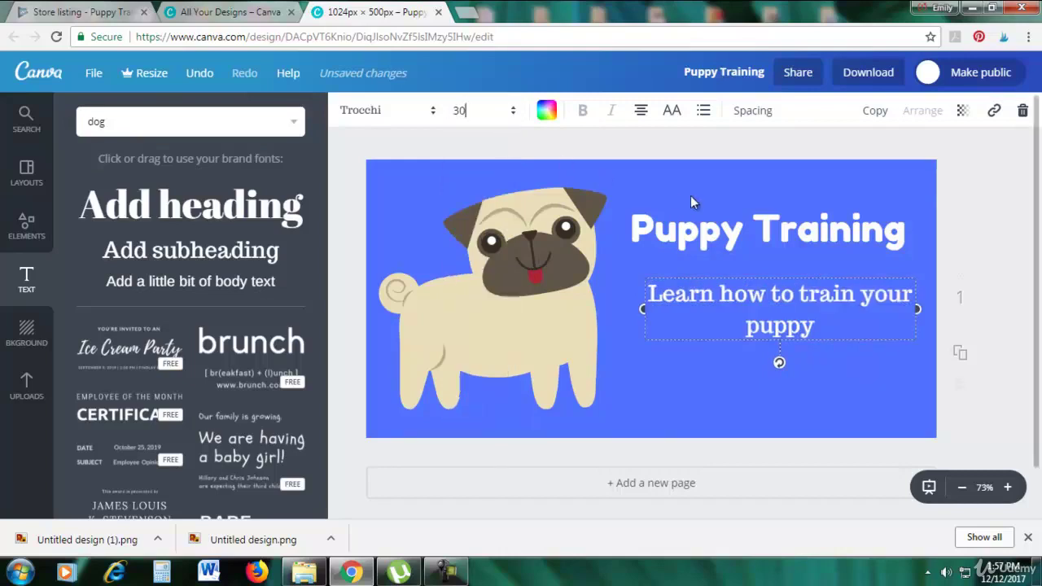
# Color the "Puppy Training" heading with the yellow from the brand colors.
pyautogui.tripleClick(723, 228)
pyautogui.click(546, 111)
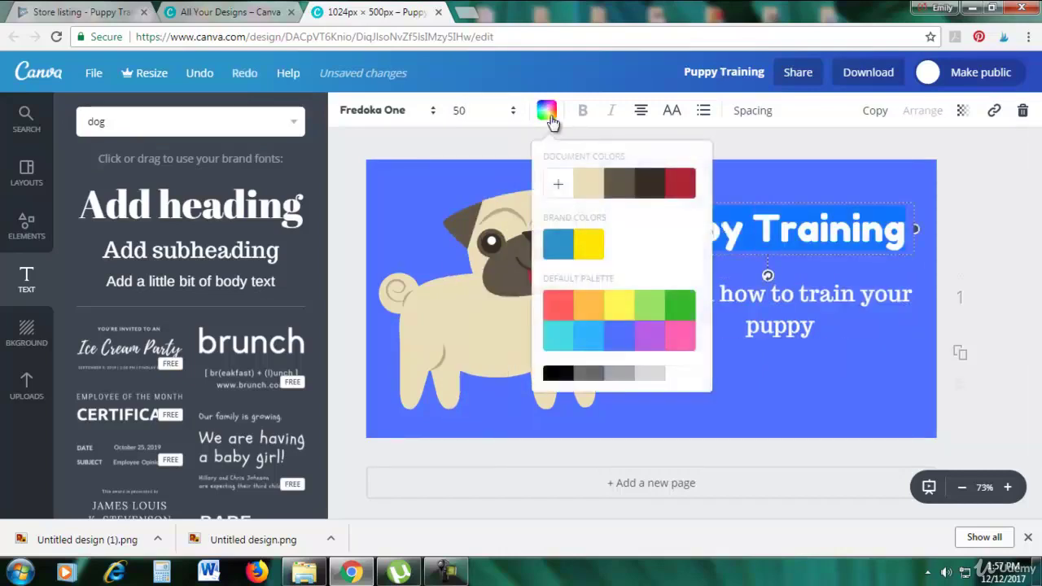
pyautogui.click(588, 254)
pyautogui.click(869, 355)
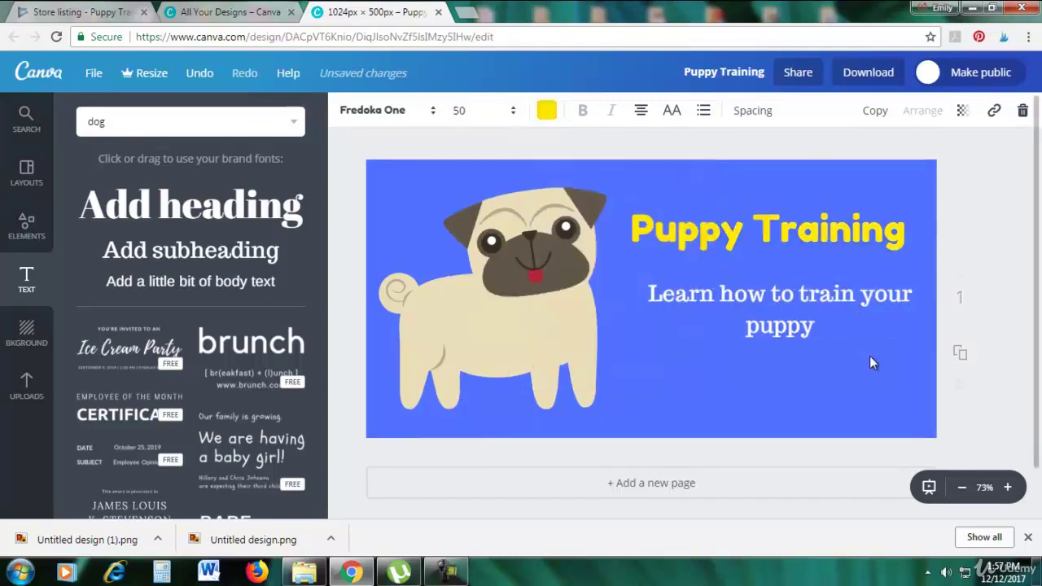
# Change the subheading's font to Fredoka One to match the heading.
pyautogui.tripleClick(811, 315)
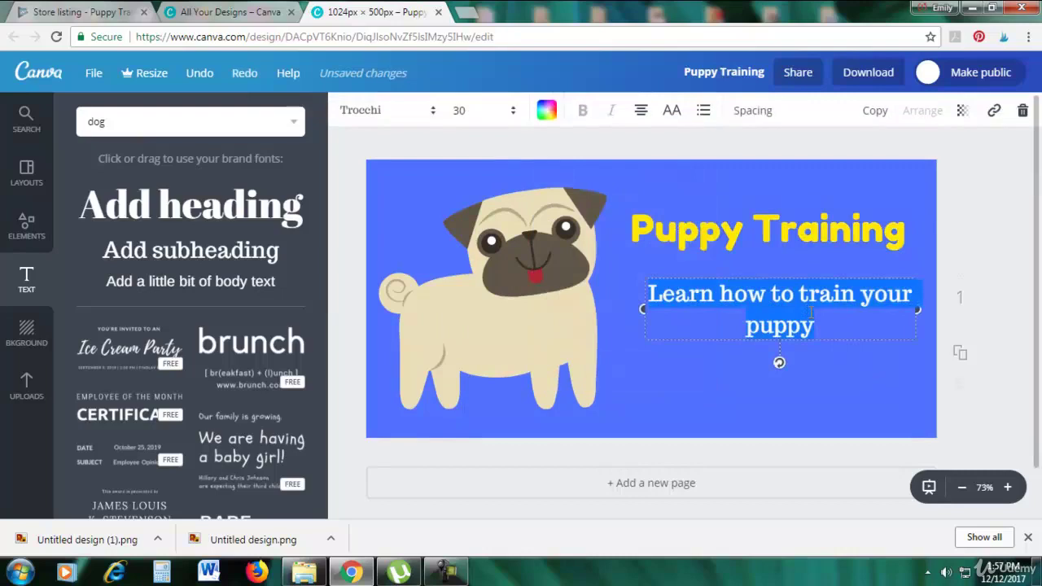
pyautogui.click(419, 114)
pyautogui.click(407, 186)
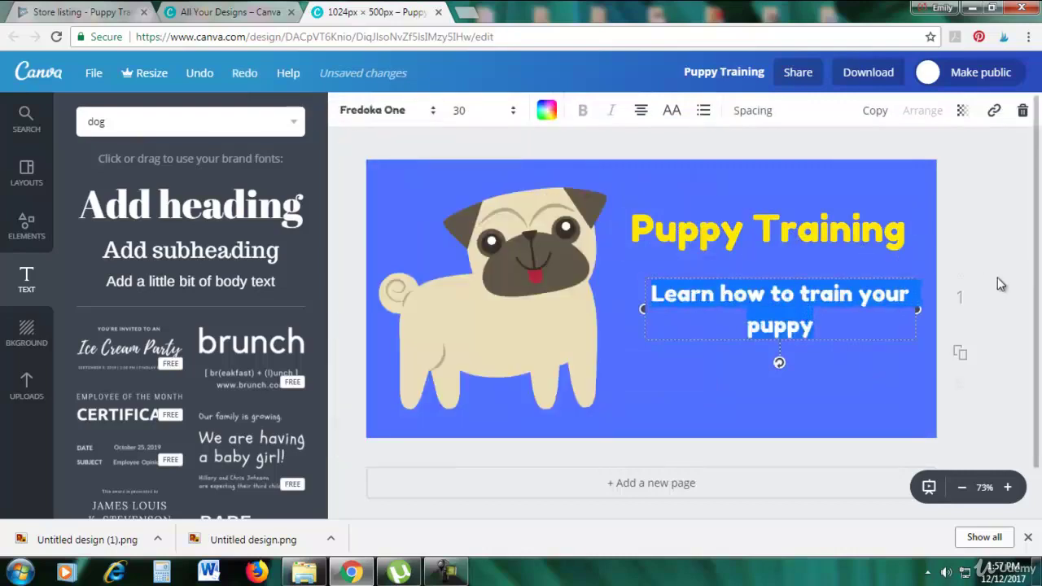
# Move the "Puppy Training" heading slightly down and right, closer to the subheading.
pyautogui.click(863, 252)
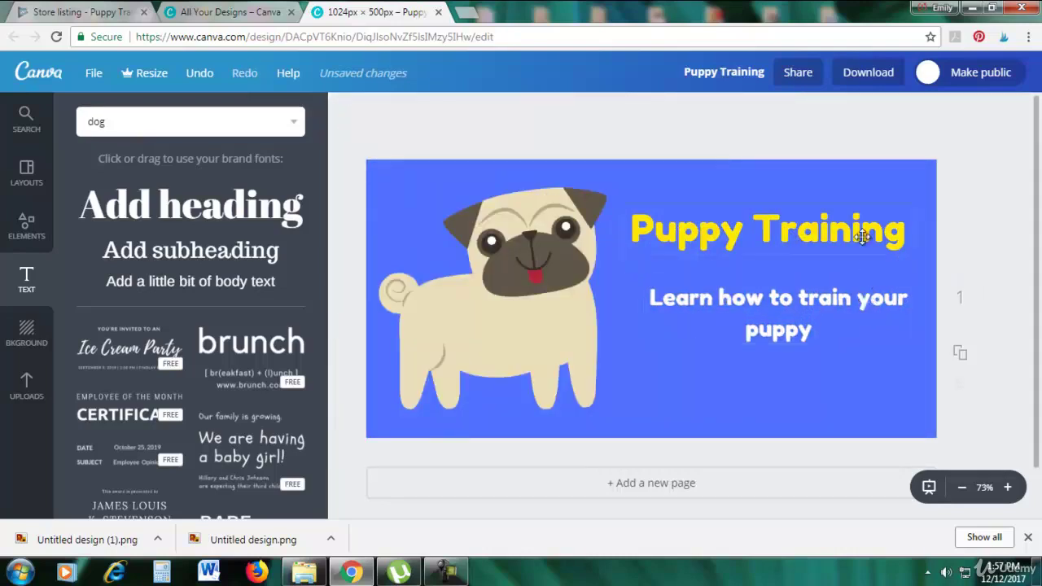
pyautogui.moveTo(861, 232); pyautogui.dragTo(865, 250)
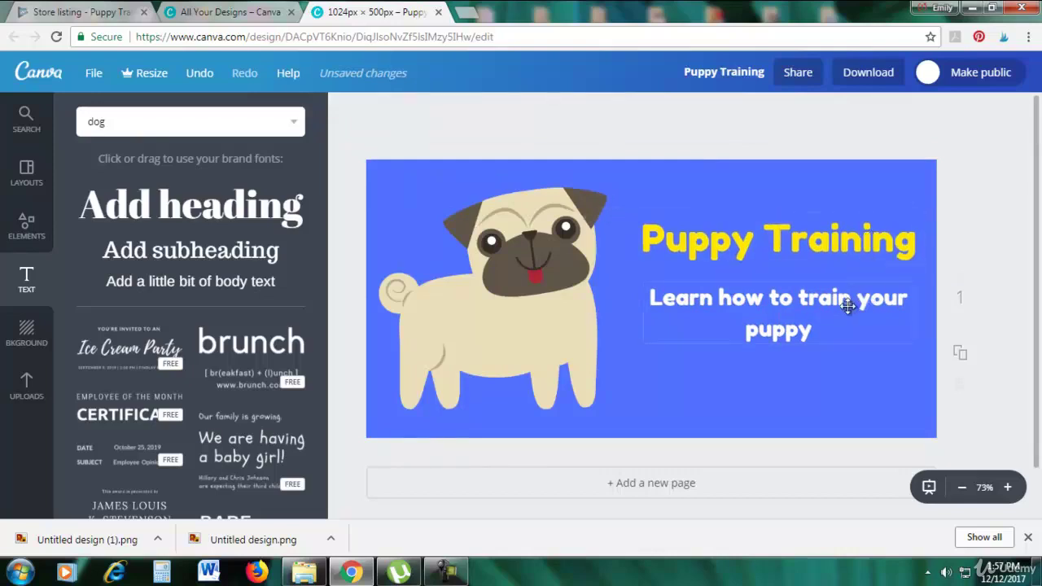
pyautogui.click(1006, 260)
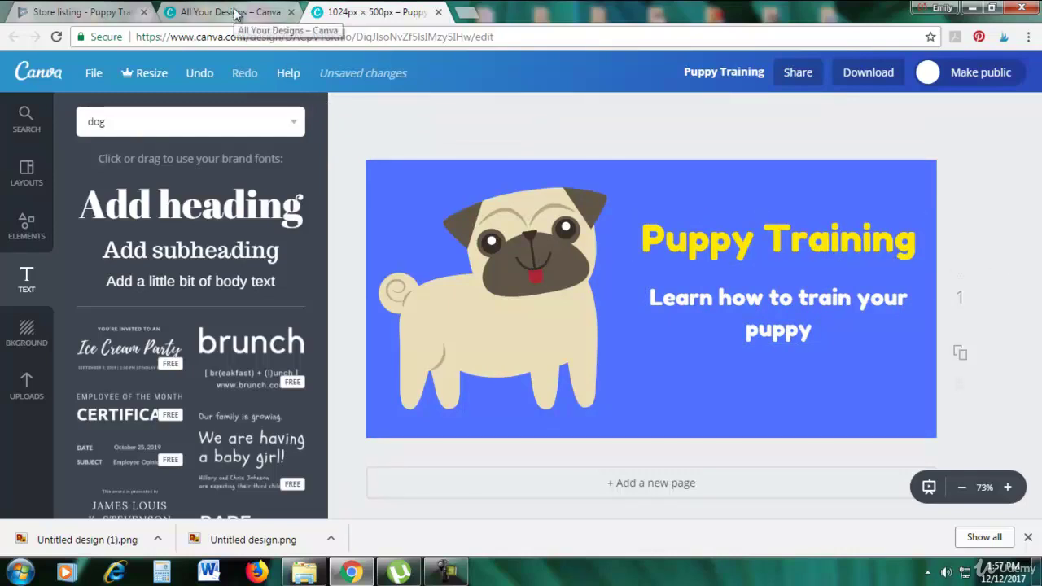
# Add a second page to the design and fill its background with white.
pyautogui.click(610, 493)
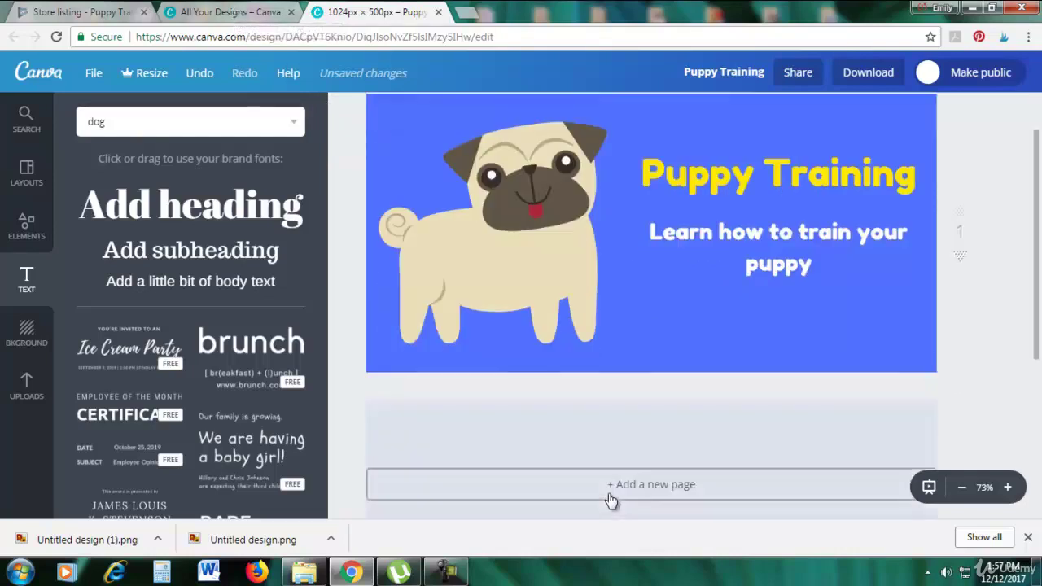
pyautogui.scroll(1, 953, 337)
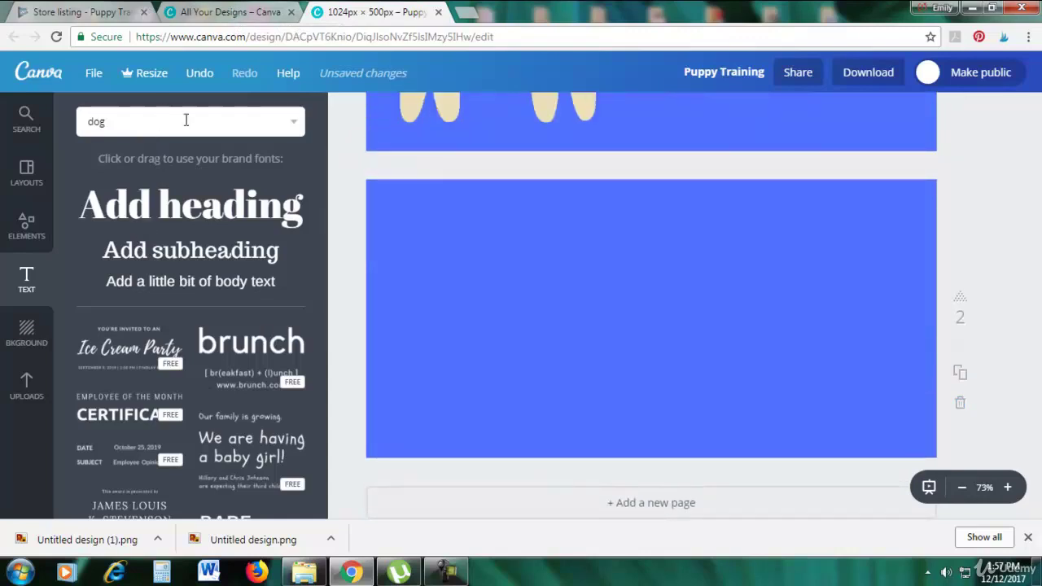
pyautogui.click(661, 270)
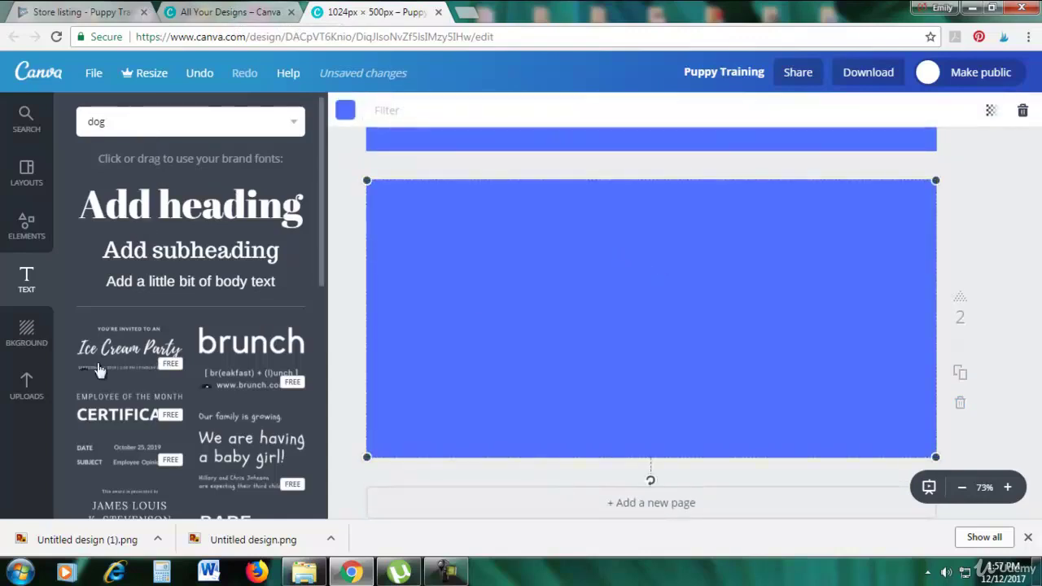
pyautogui.click(26, 342)
pyautogui.click(214, 378)
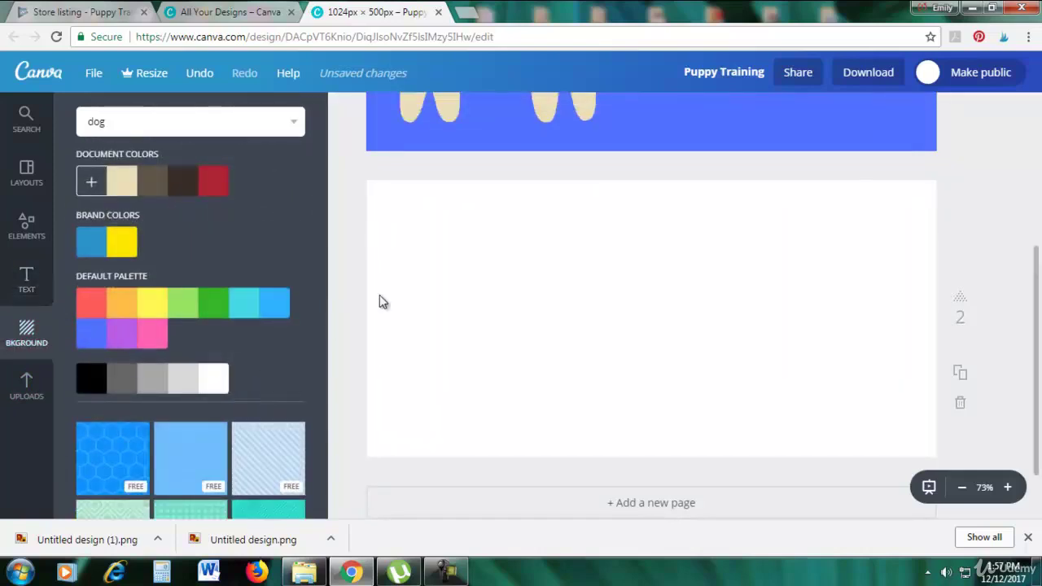
# Search the image library for "salad".
pyautogui.click(165, 127)
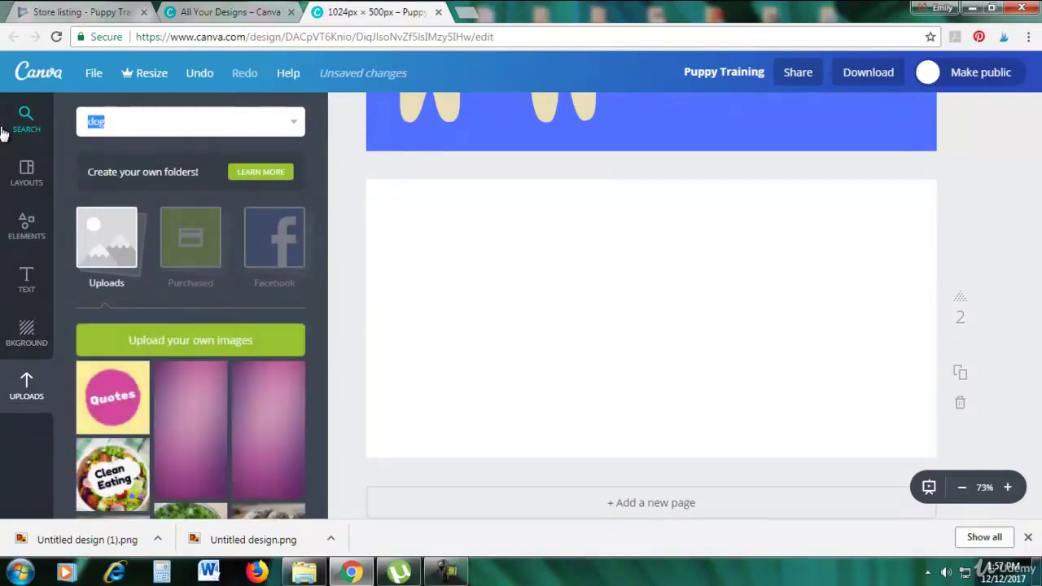
pyautogui.press('BackSpace')
pyautogui.write('salad')
pyautogui.press('Return')
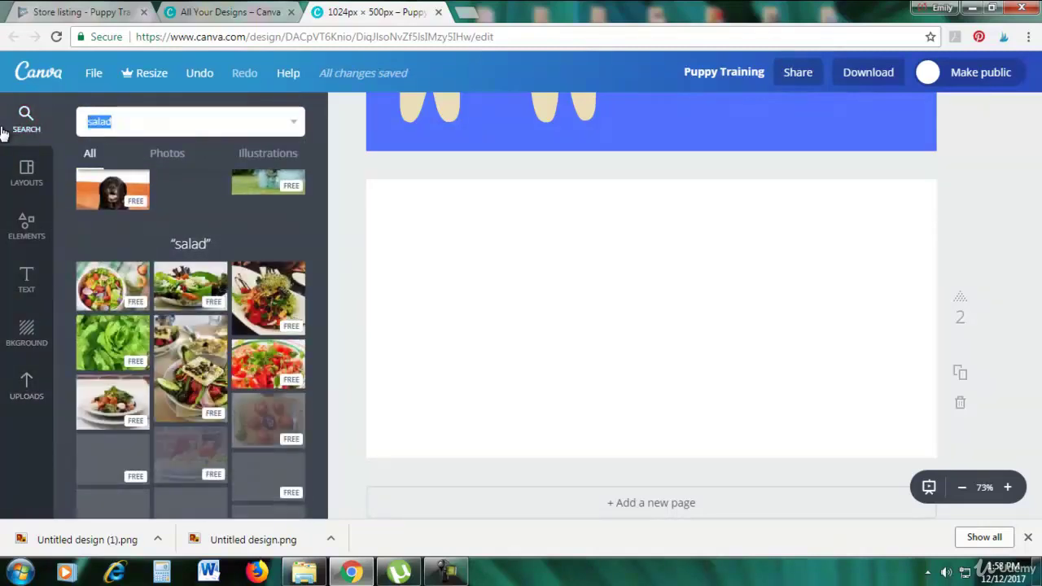
# Place the first photo from the "salad" results, the bowl on a checkered cloth, on the blank second page.
pyautogui.scroll(-2, 269, 317)
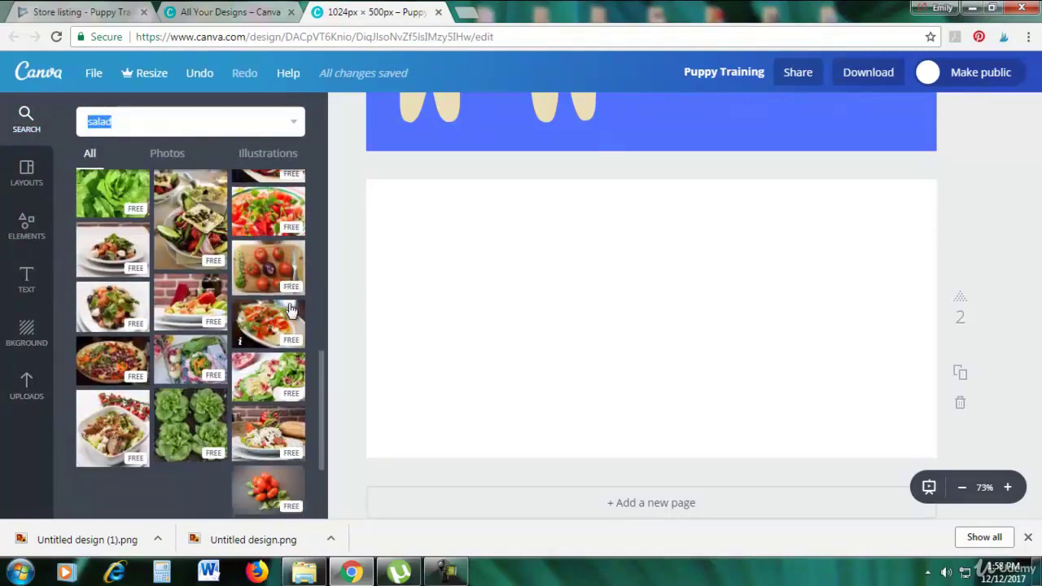
pyautogui.scroll(2, 245, 325)
pyautogui.scroll(-3, 210, 334)
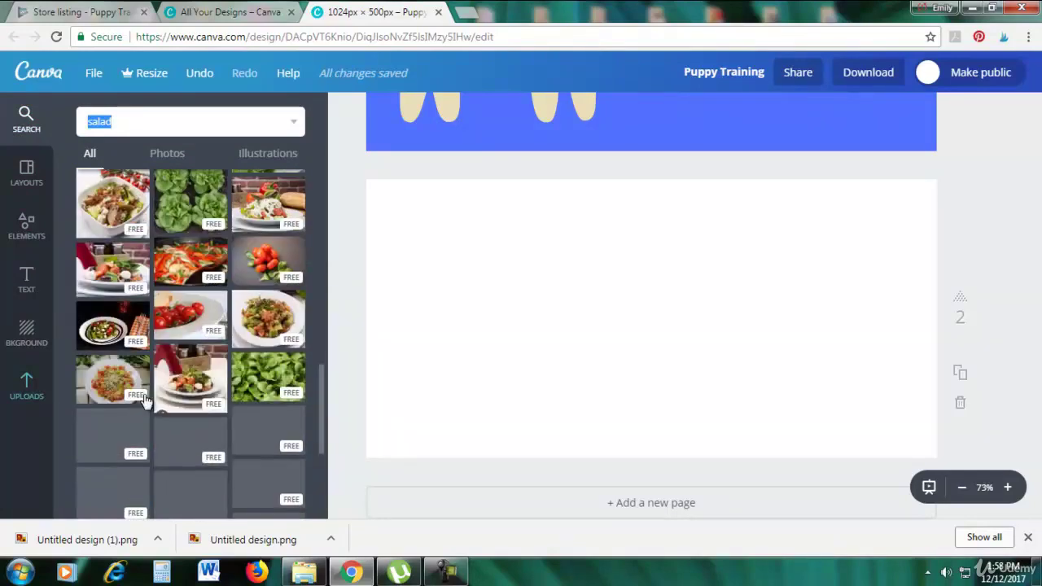
pyautogui.scroll(3, 211, 350)
pyautogui.scroll(3, 213, 378)
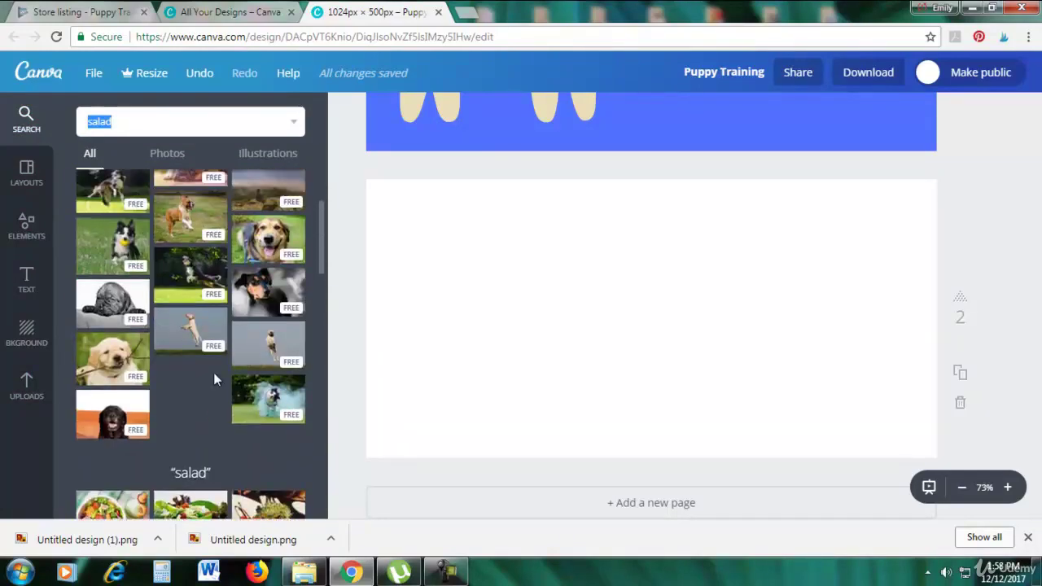
pyautogui.scroll(-2, 213, 374)
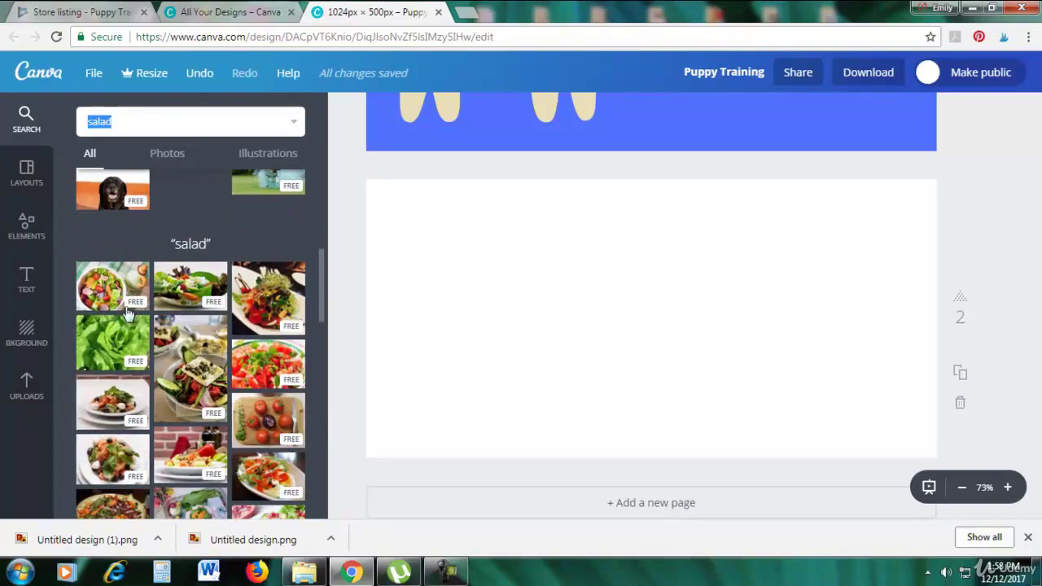
pyautogui.moveTo(122, 302); pyautogui.dragTo(552, 390)
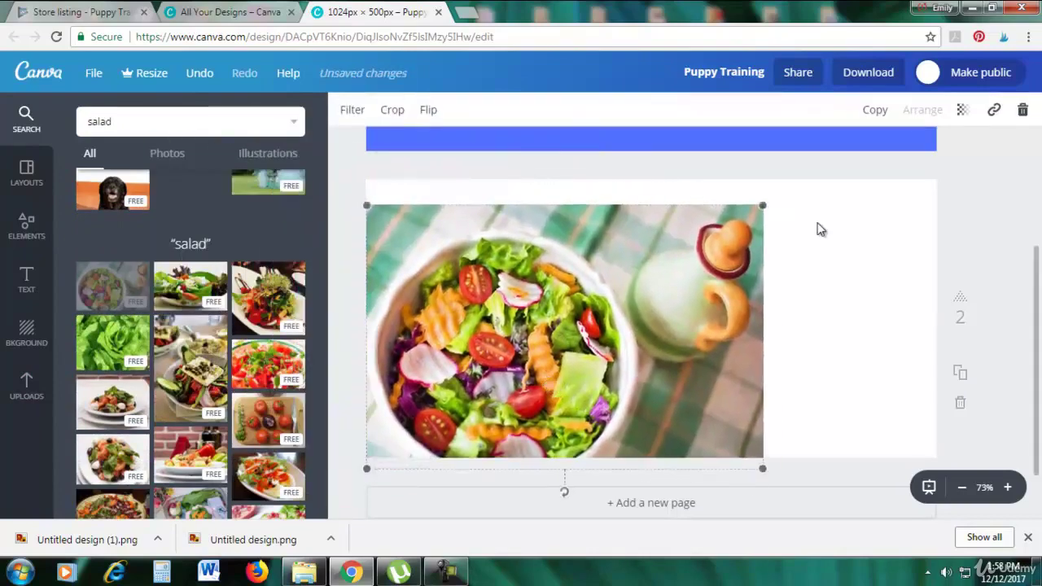
# Duplicate the Puppy Training page, and delete both it and its copy so only the salad page is kept.
pyautogui.moveTo(1030, 307); pyautogui.dragTo(1036, 200)
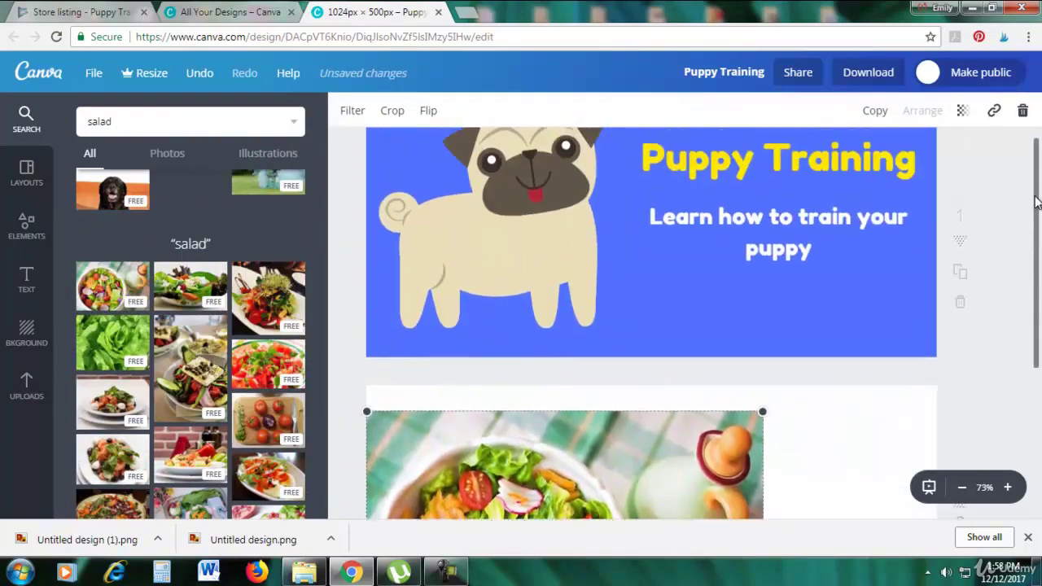
pyautogui.click(961, 279)
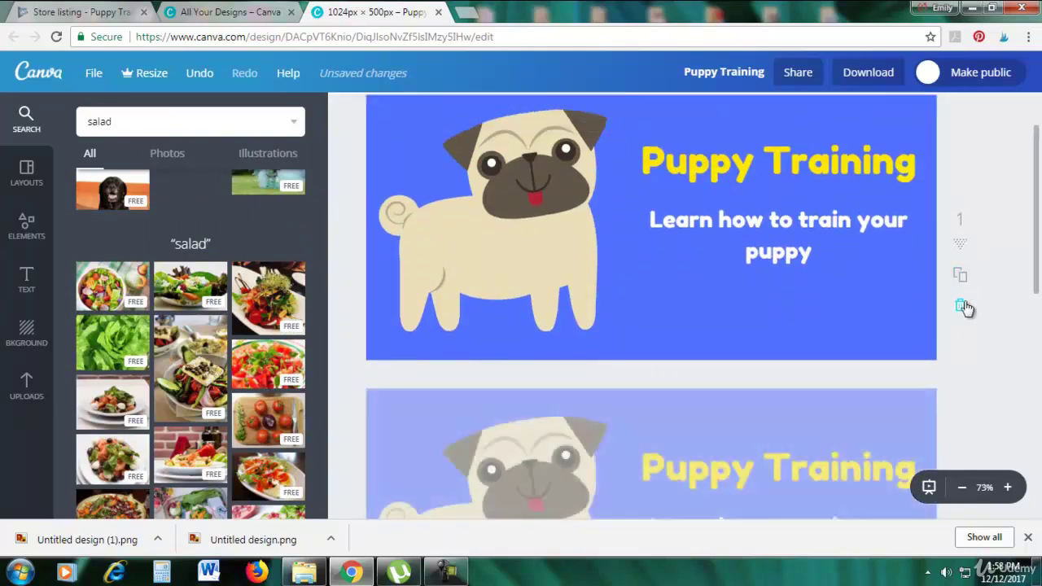
pyautogui.click(962, 308)
pyautogui.click(962, 309)
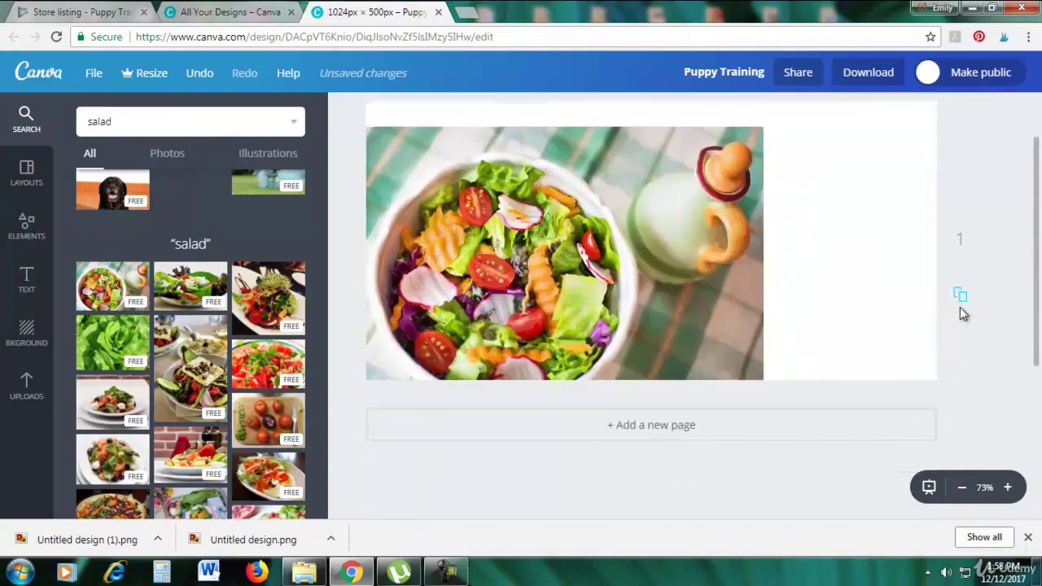
# Enlarge the salad photo to fill the whole page and shift it slightly down.
pyautogui.scroll(-1, 709, 247)
pyautogui.scroll(2, 721, 283)
pyautogui.click(721, 270)
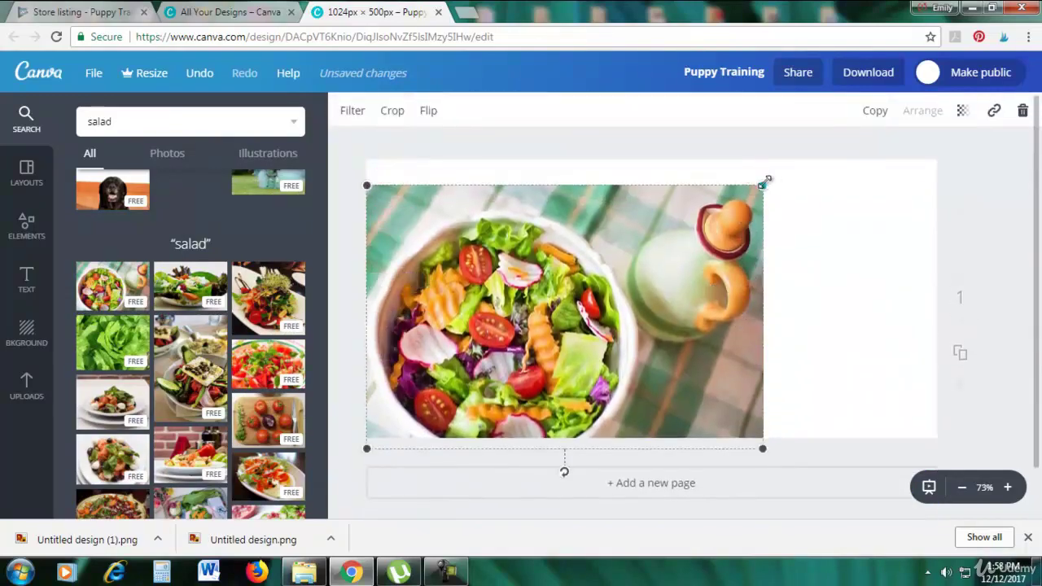
pyautogui.moveTo(762, 185); pyautogui.dragTo(1014, 174)
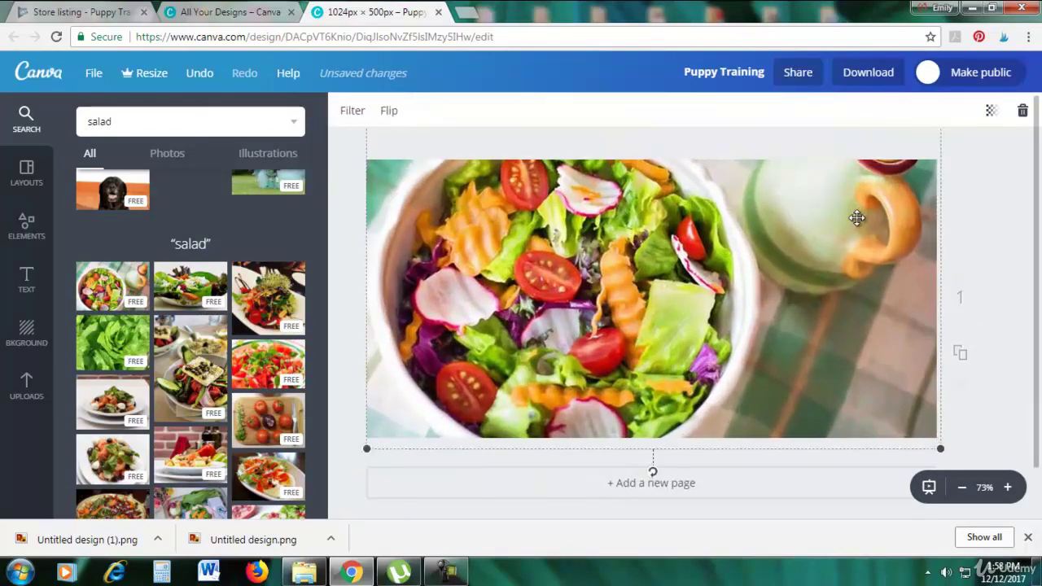
pyautogui.moveTo(855, 217); pyautogui.dragTo(854, 237)
pyautogui.click(1022, 236)
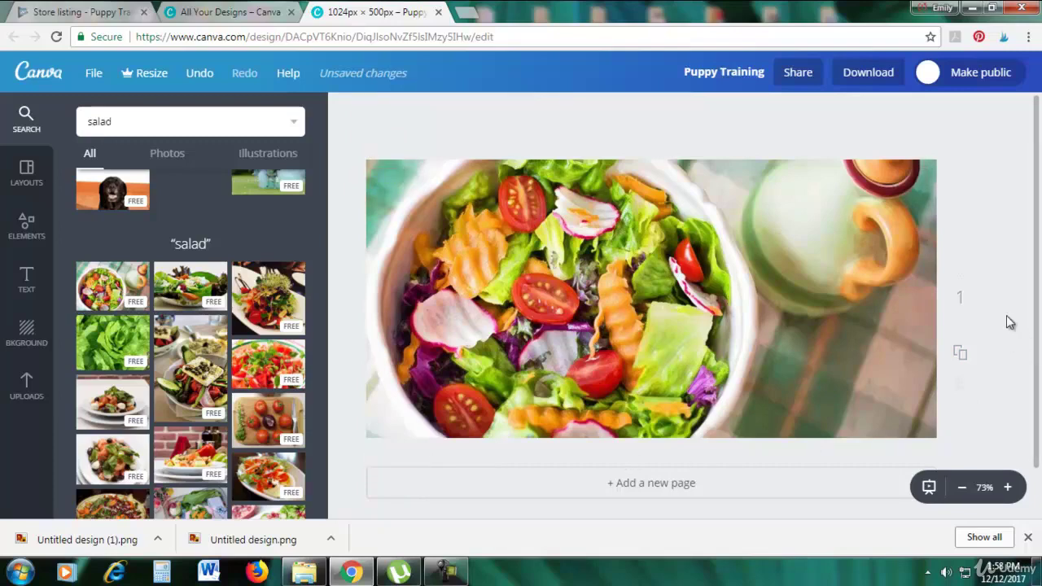
# Download the salad design as a PNG file.
pyautogui.click(846, 74)
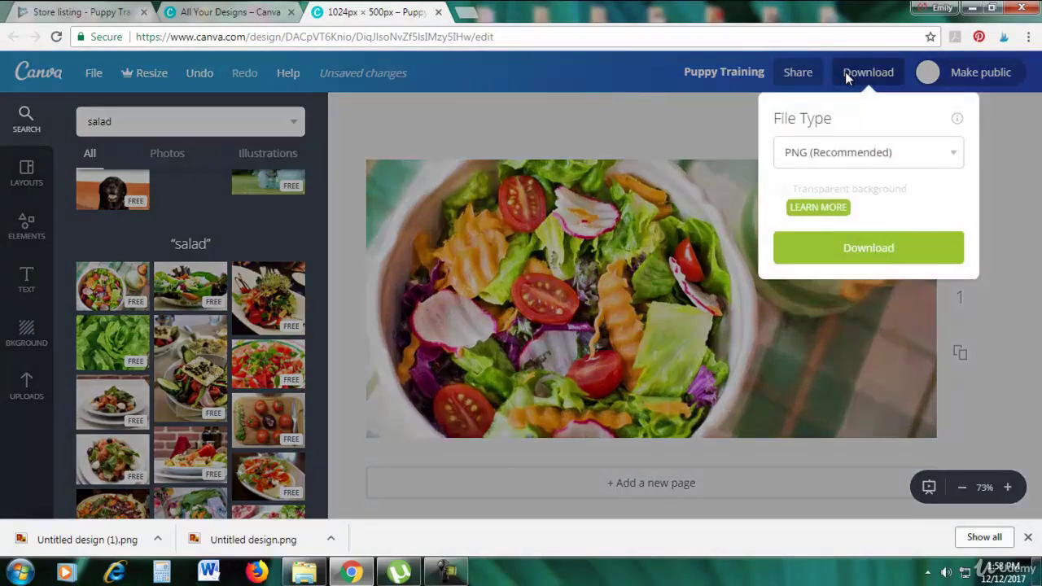
pyautogui.click(845, 262)
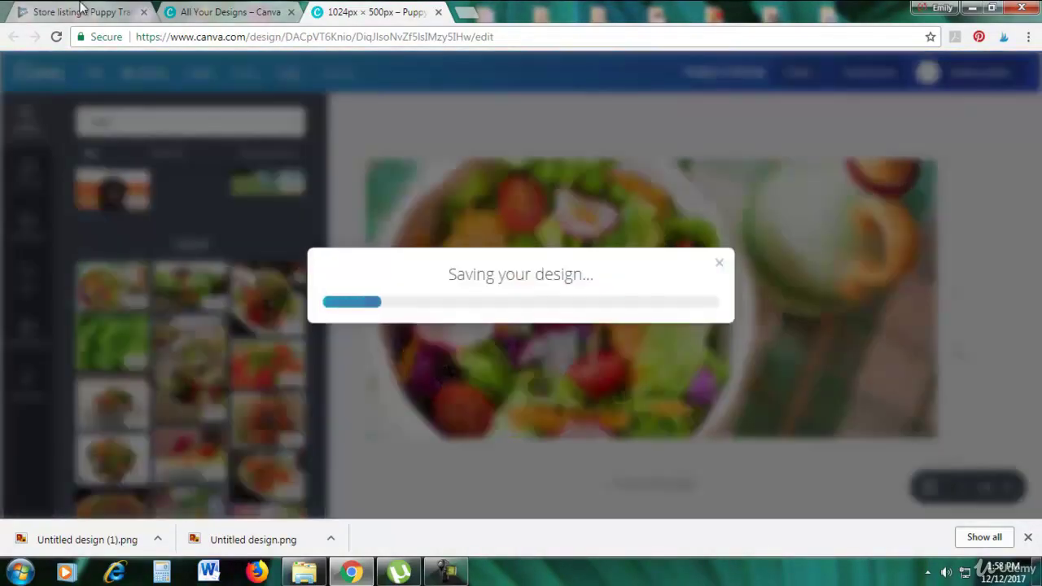
# Switch to the Google Play Console store listing and review the uploaded phone screenshots and the screenshot requirements.
pyautogui.click(82, 11)
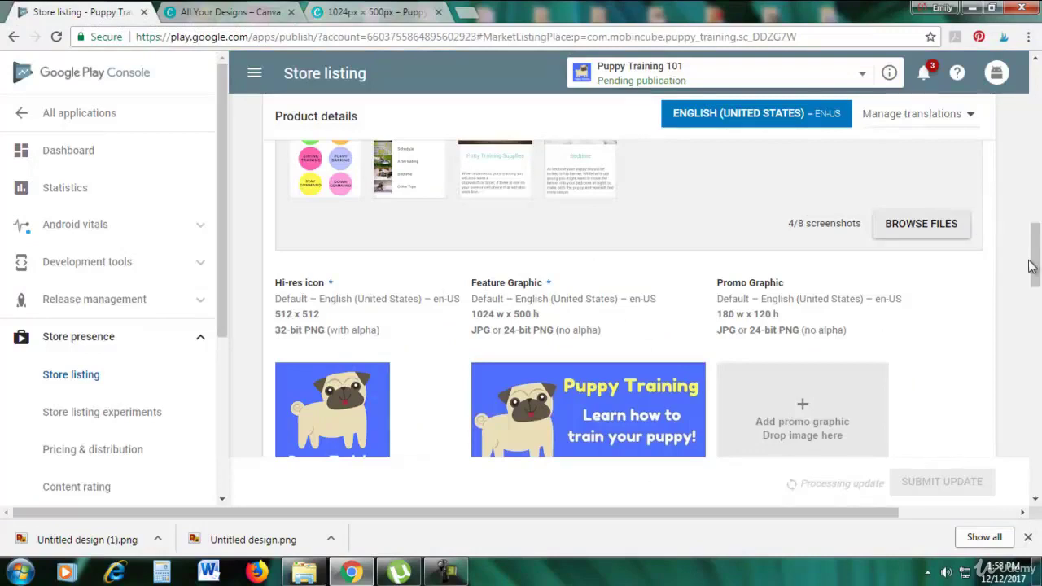
pyautogui.moveTo(1032, 269); pyautogui.dragTo(1032, 240)
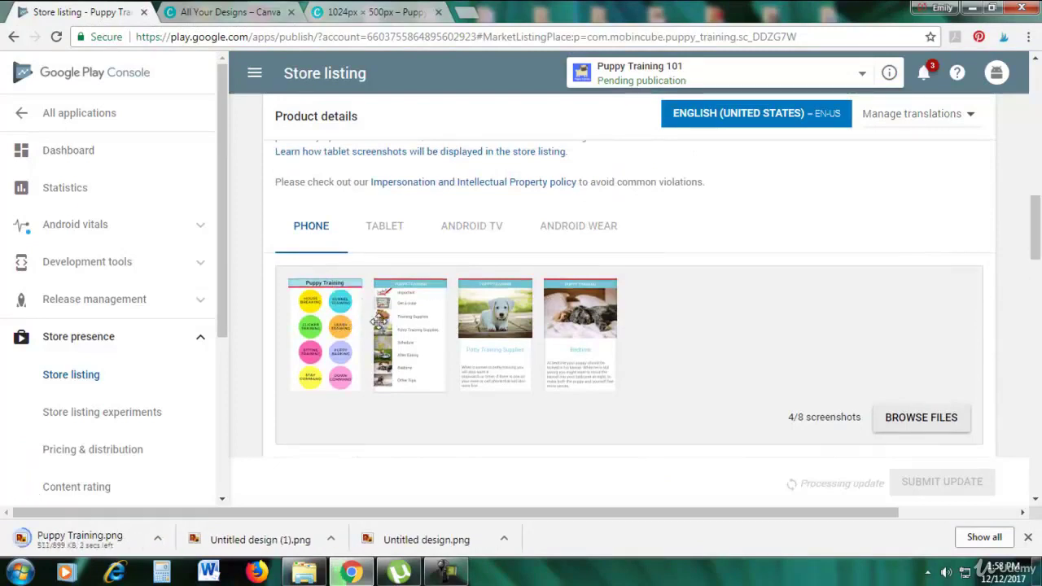
pyautogui.moveTo(1036, 264); pyautogui.dragTo(1037, 238)
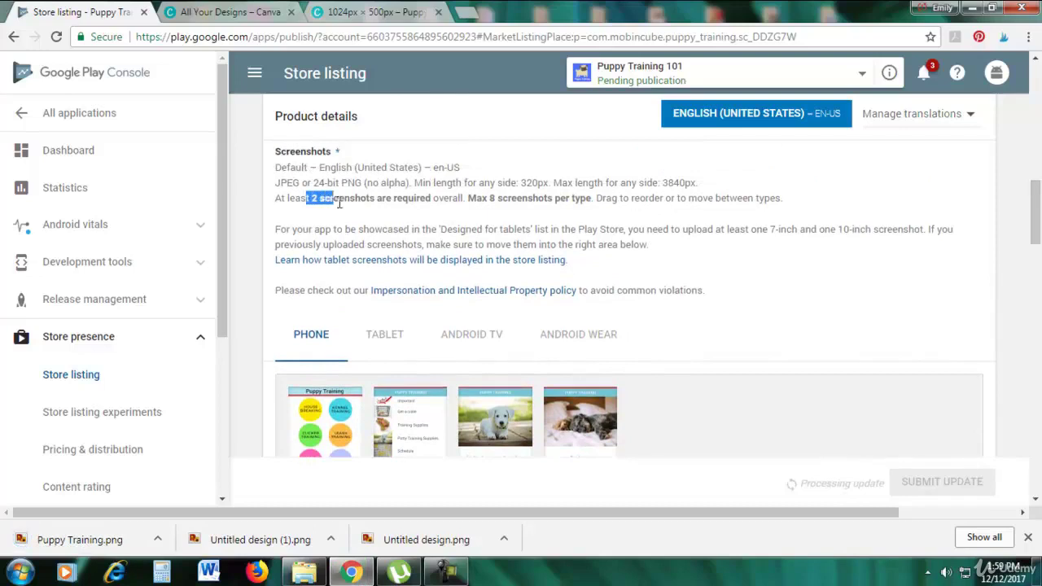
pyautogui.moveTo(339, 204); pyautogui.dragTo(416, 205)
pyautogui.click(432, 204)
pyautogui.click(586, 225)
# Switch to the KOPLAYER emulator and launch the Puppy Training app.
pyautogui.click(447, 572)
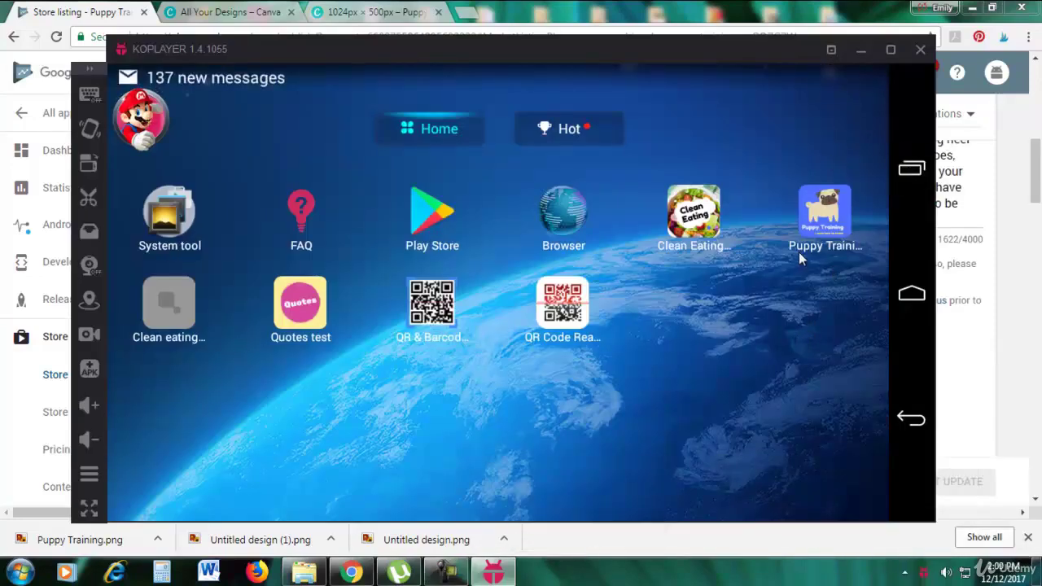
pyautogui.click(814, 229)
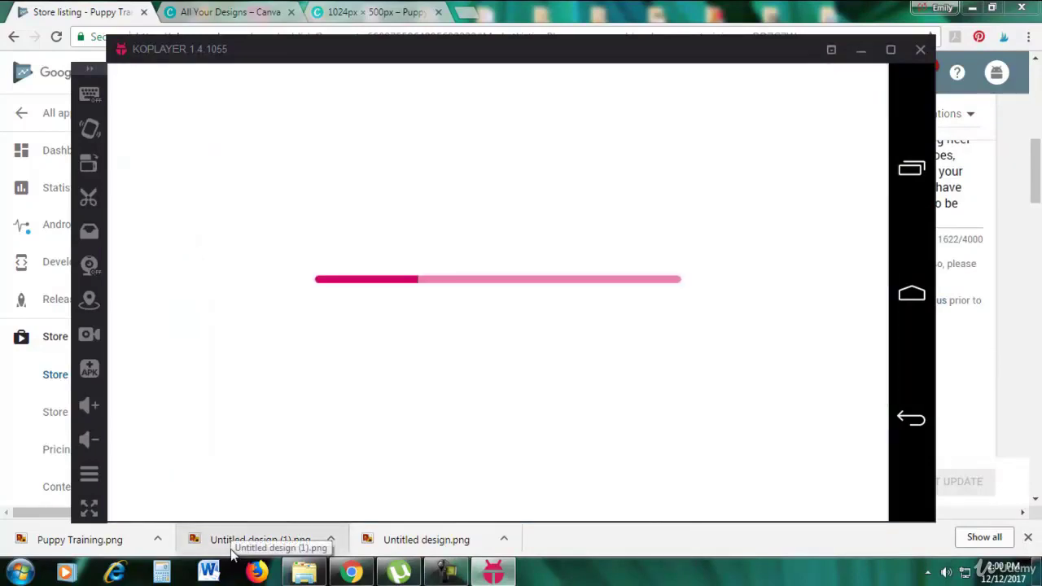
pyautogui.click(8, 577)
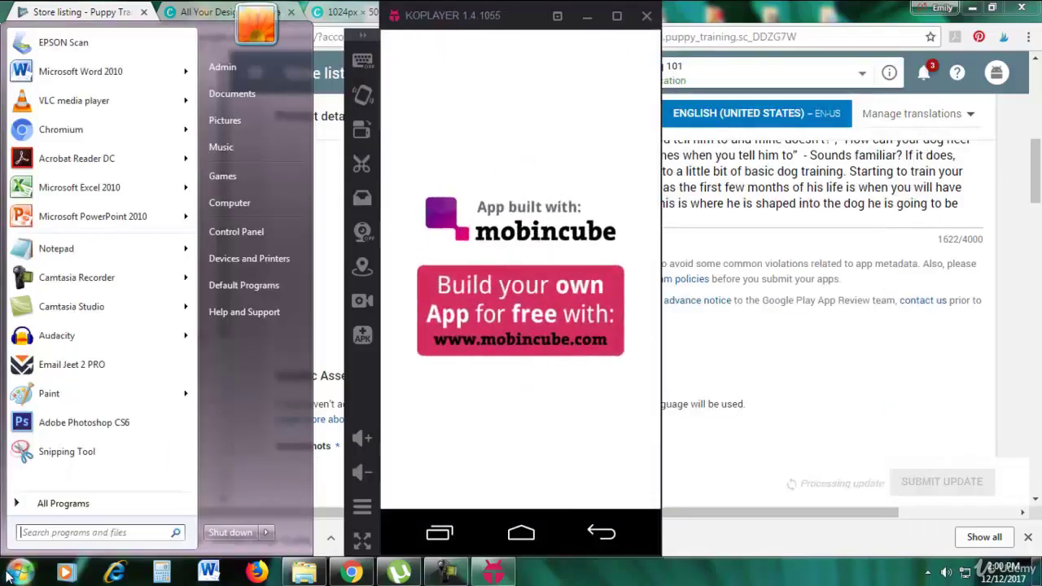
pyautogui.click(9, 576)
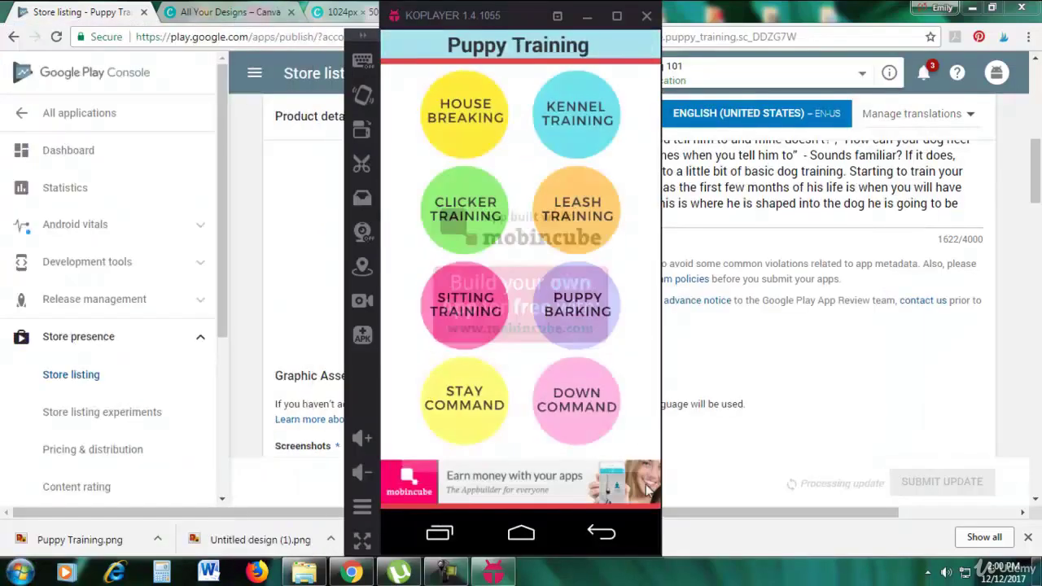
# Launch the Snipping Tool and capture the Puppy Training home screen from its title bar down to just above the ad banner.
pyautogui.click(18, 575)
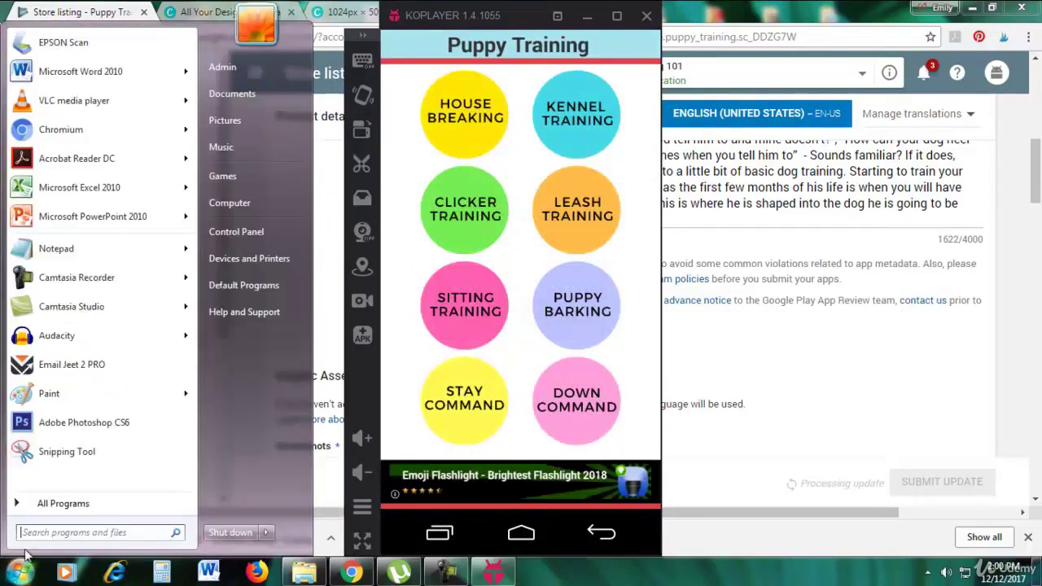
pyautogui.write('snip')
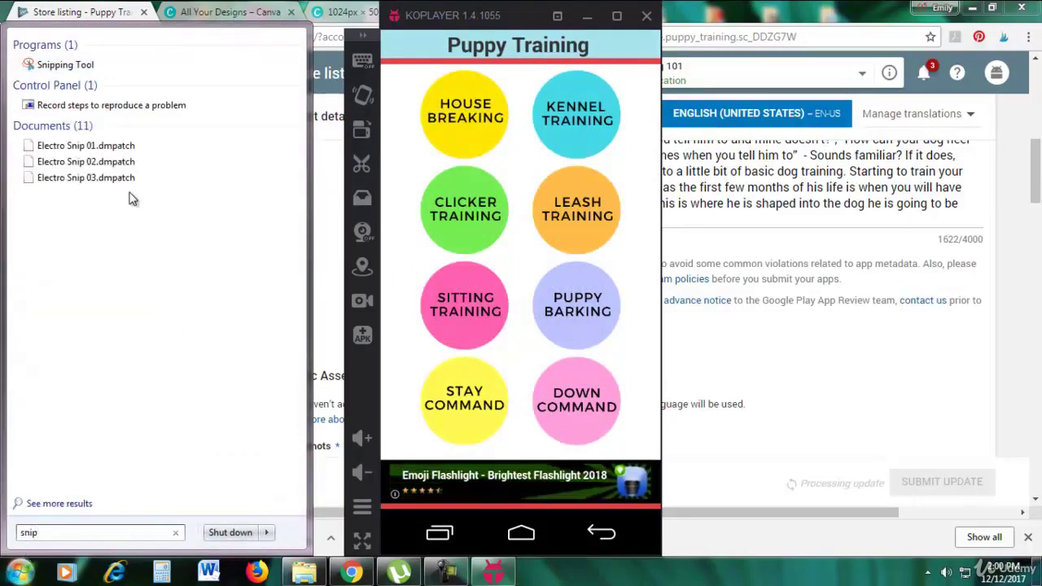
pyautogui.click(81, 66)
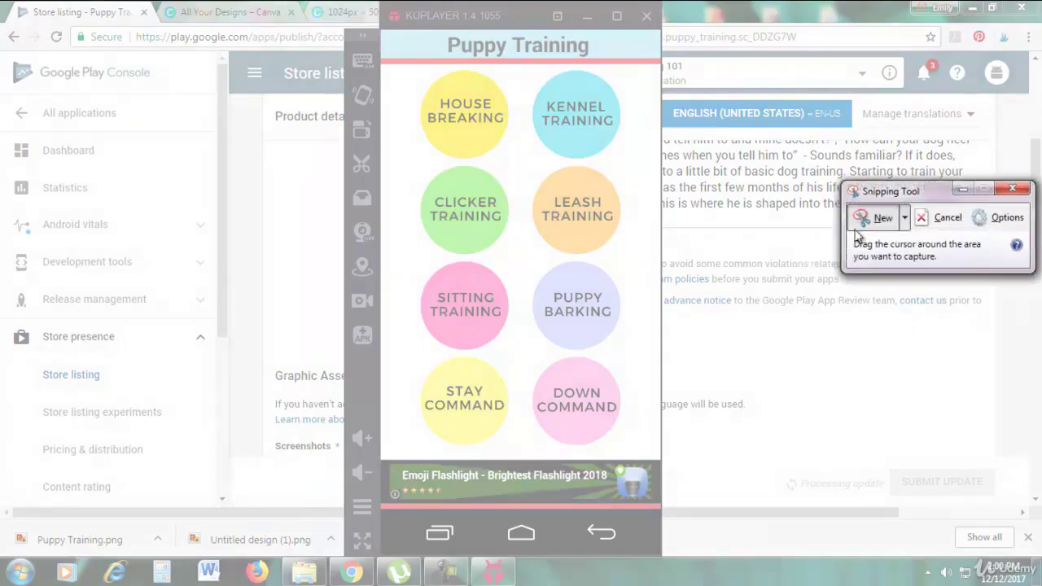
pyautogui.click(868, 220)
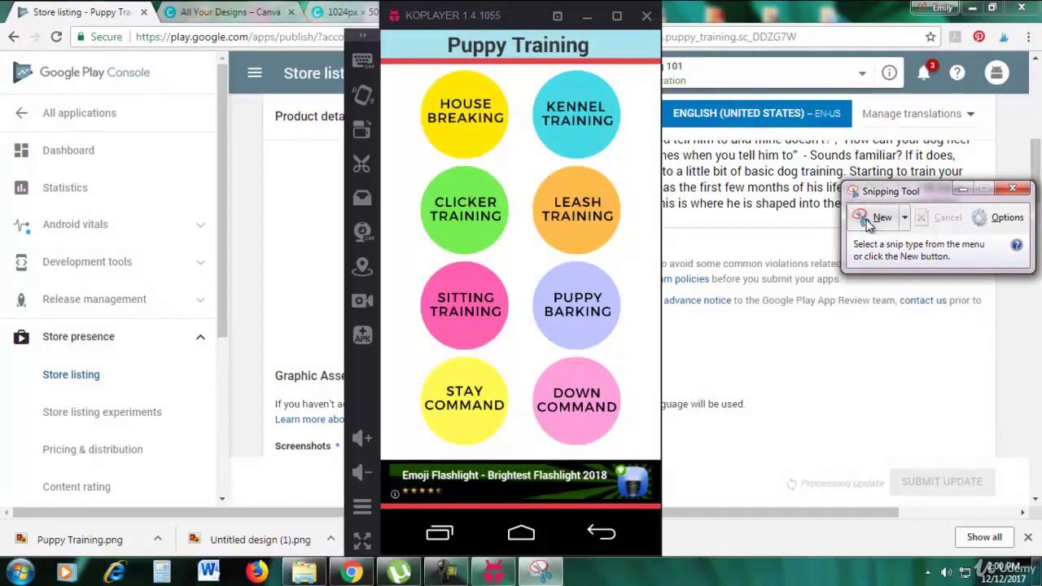
pyautogui.click(866, 216)
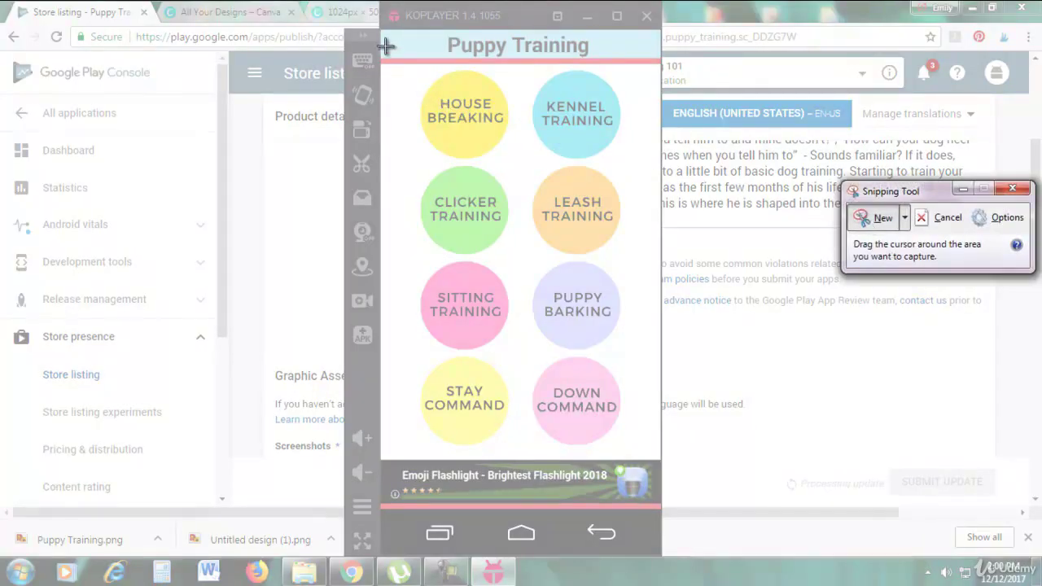
pyautogui.moveTo(382, 36); pyautogui.dragTo(660, 461)
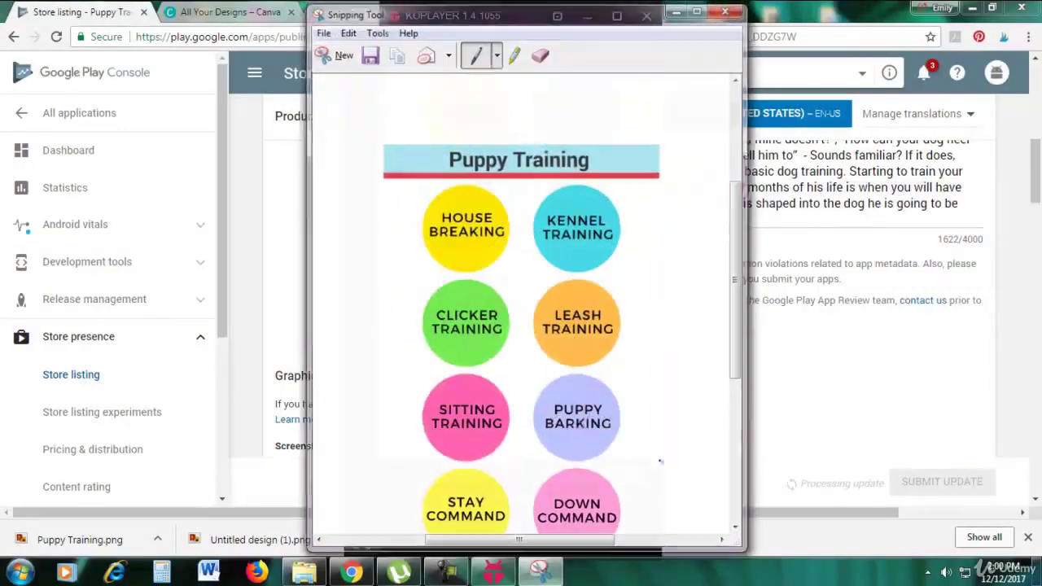
# Open the save dialog for the captured home screen snip and close it without saving.
pyautogui.moveTo(738, 278)
pyautogui.mouseDown()
pyautogui.moveTo(739, 342)
pyautogui.moveTo(739, 263)
pyautogui.moveTo(740, 295)
pyautogui.mouseUp()
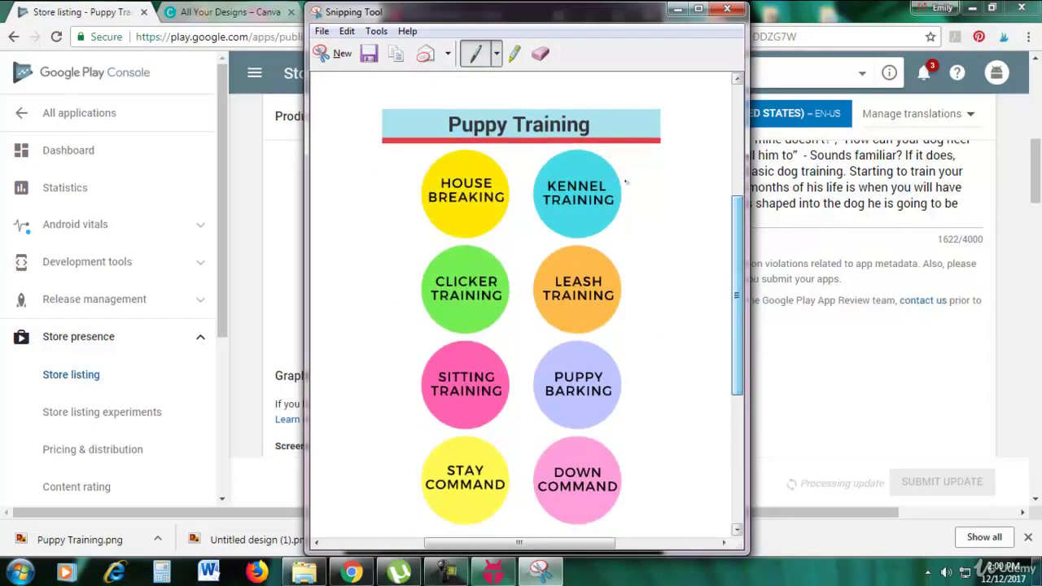
pyautogui.click(323, 31)
pyautogui.click(339, 72)
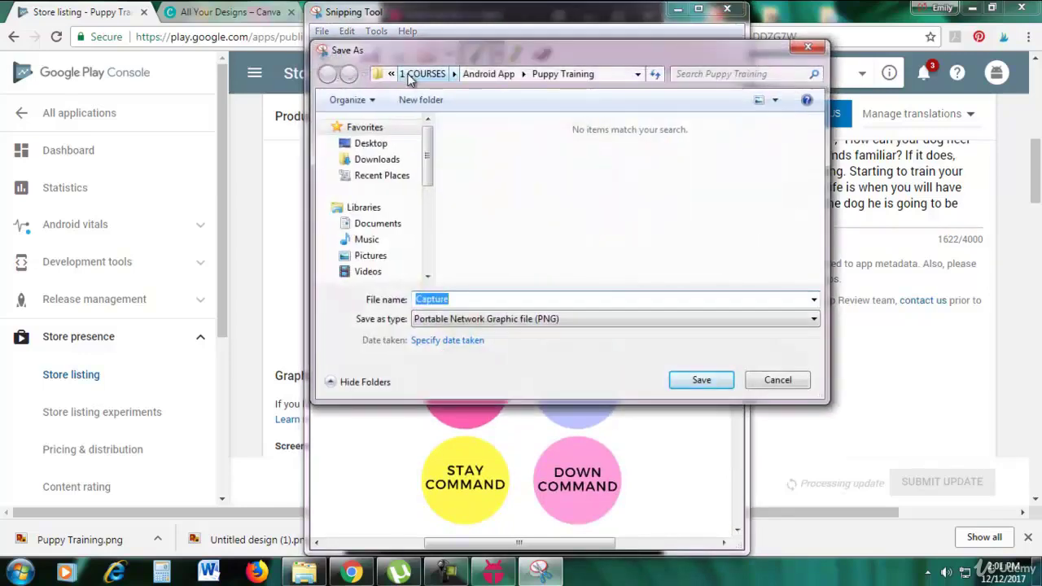
pyautogui.press('Escape')
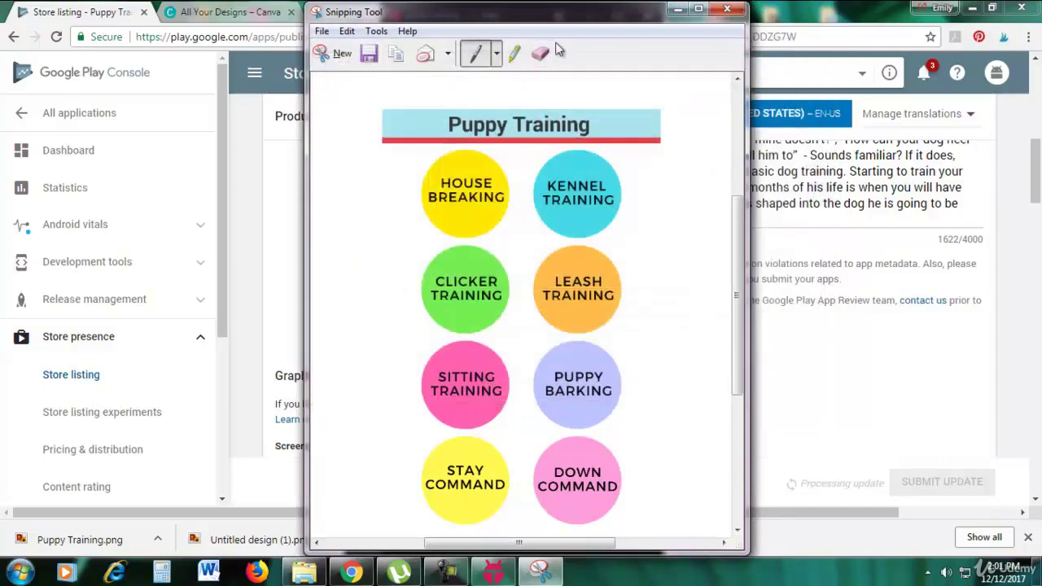
# Minimize the Snipping Tool, open the House Breaking section in the Puppy Training app, and dismiss the full-screen ad.
pyautogui.click(676, 10)
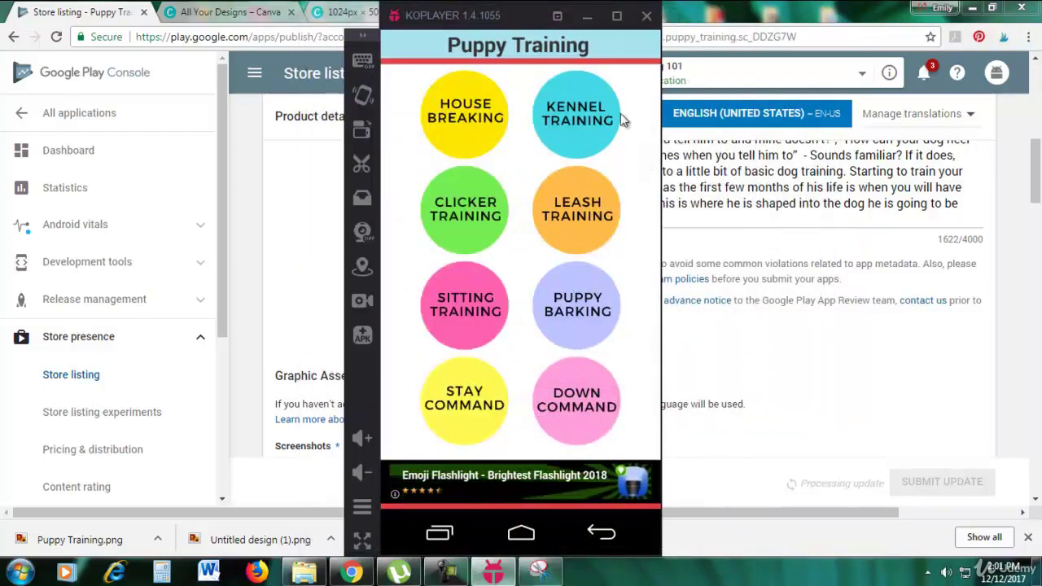
pyautogui.click(467, 134)
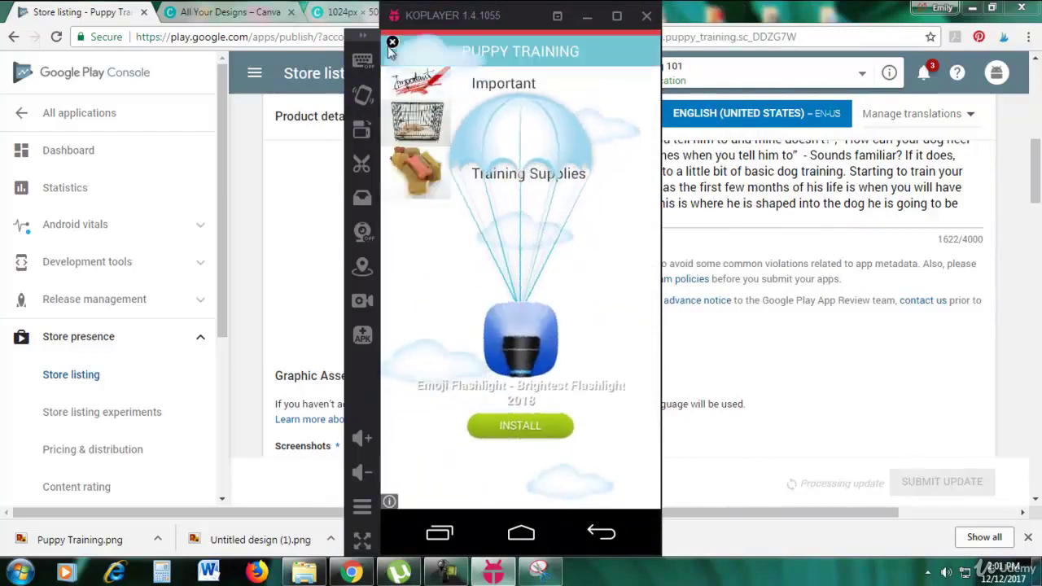
pyautogui.click(393, 41)
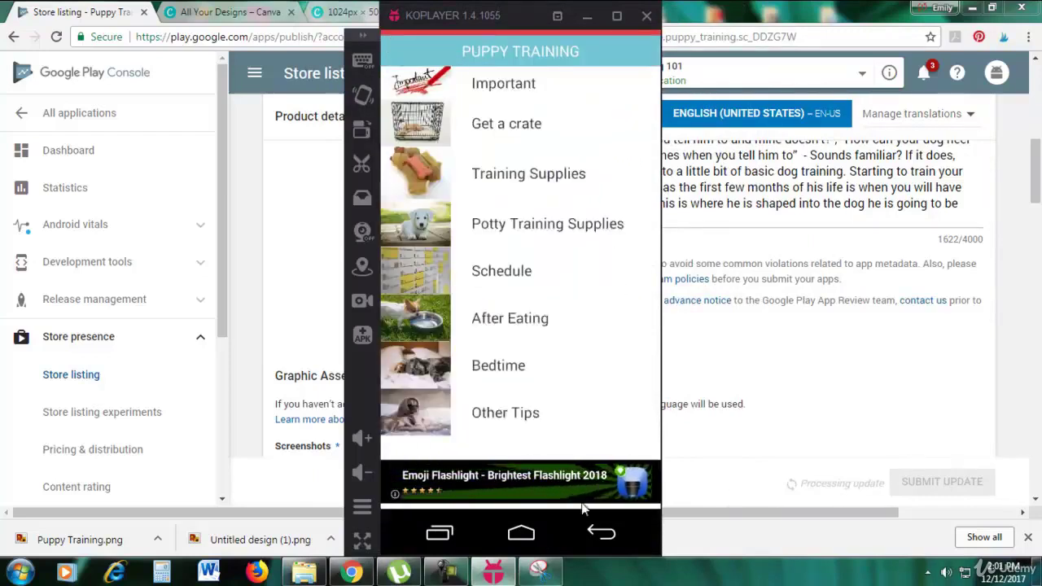
# Bring back the Snipping Tool and capture the House Breaking topic list from the app's title bar down to just above the ad banner.
pyautogui.click(539, 574)
pyautogui.click(540, 573)
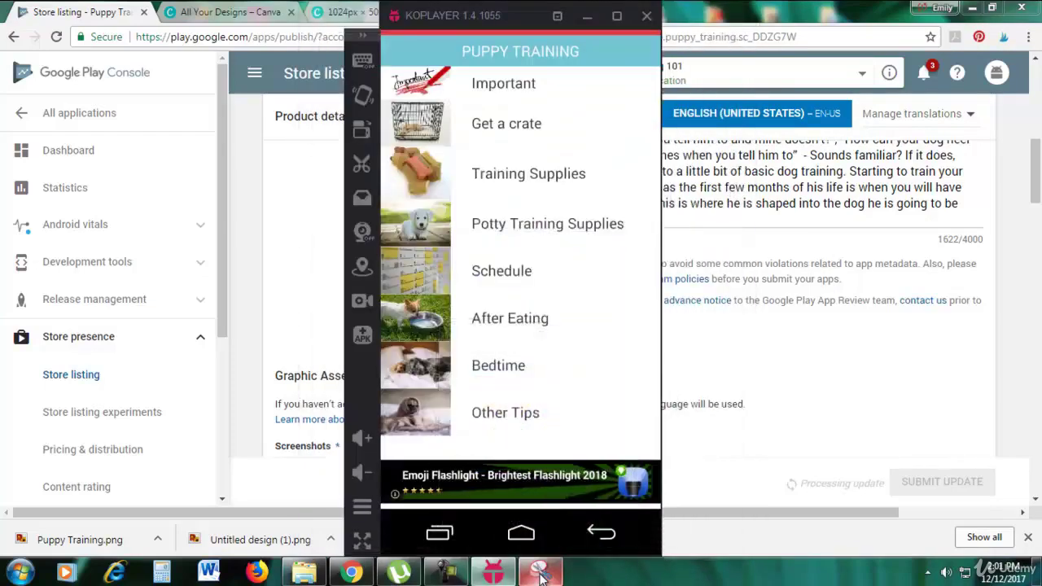
pyautogui.click(540, 571)
pyautogui.click(341, 57)
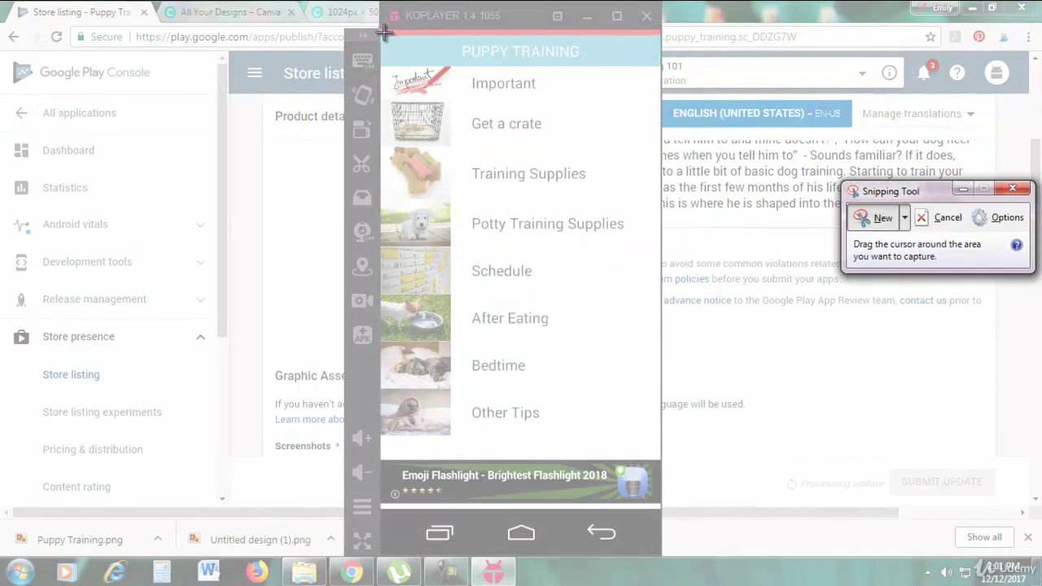
pyautogui.moveTo(385, 33); pyautogui.dragTo(660, 460)
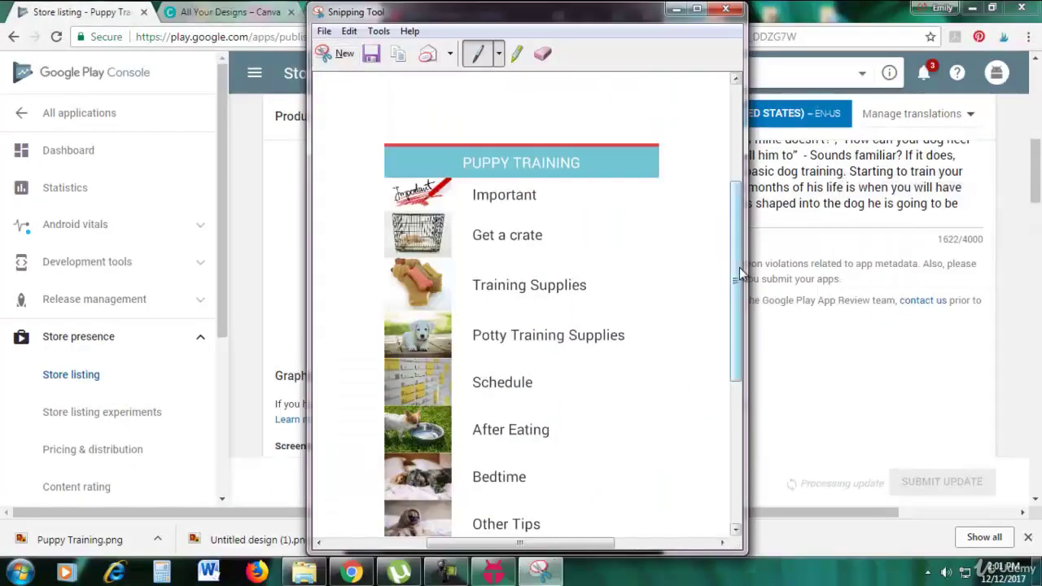
# Save the House Breaking list snip as a PNG named 2 in the Puppy Training folder.
pyautogui.moveTo(740, 267); pyautogui.dragTo(728, 301)
pyautogui.click(321, 32)
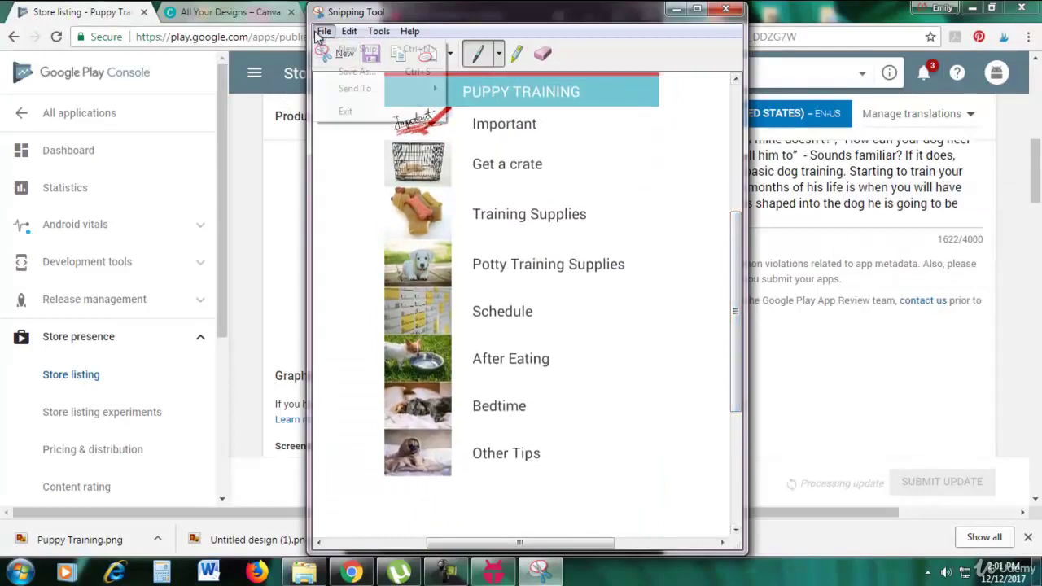
pyautogui.click(338, 71)
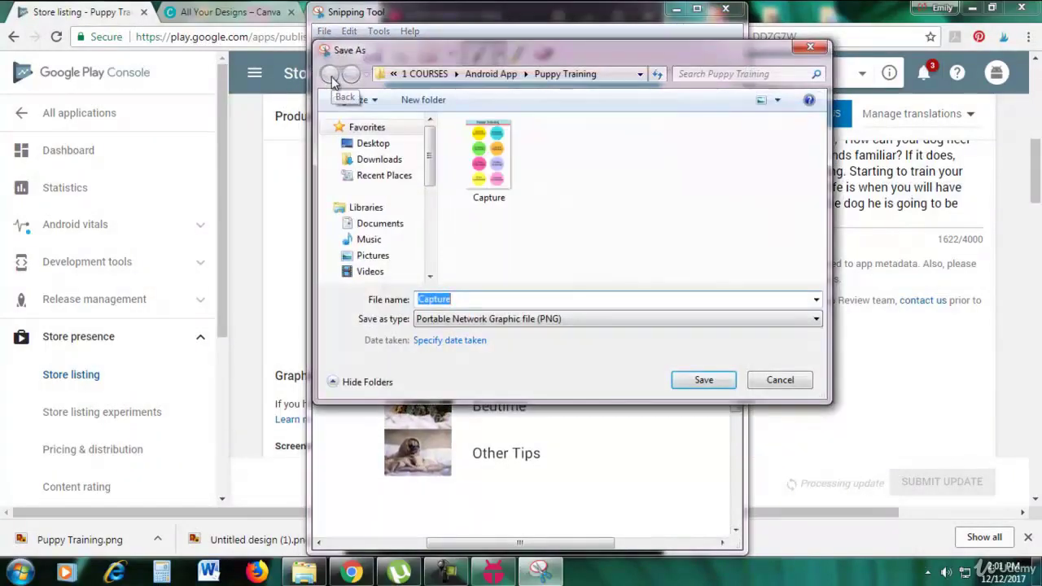
pyautogui.write('2')
pyautogui.press('Return')
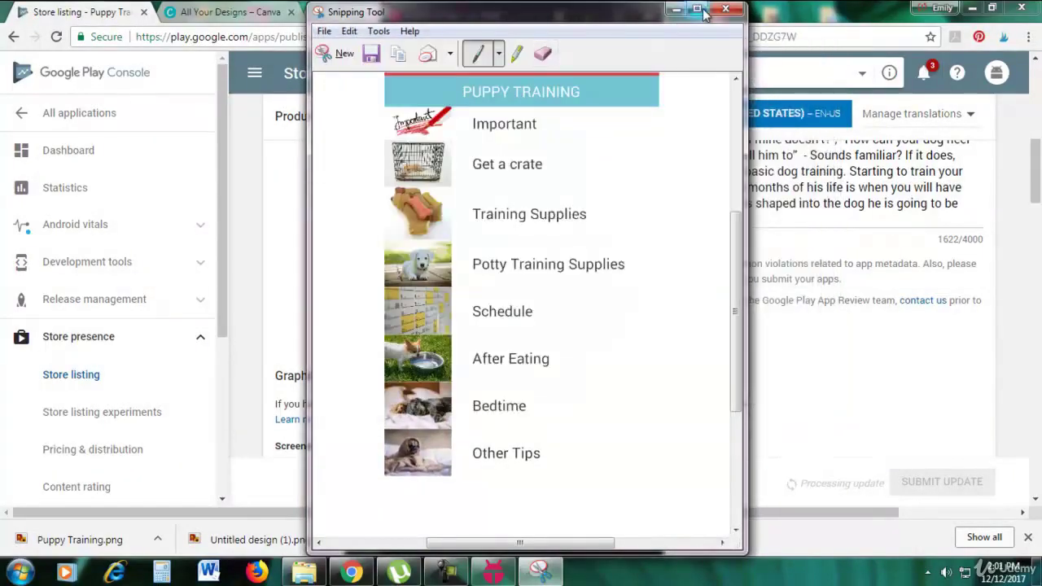
# Close the Snipping Tool and open the Potty Training Supplies page in the Puppy Training app.
pyautogui.click(341, 56)
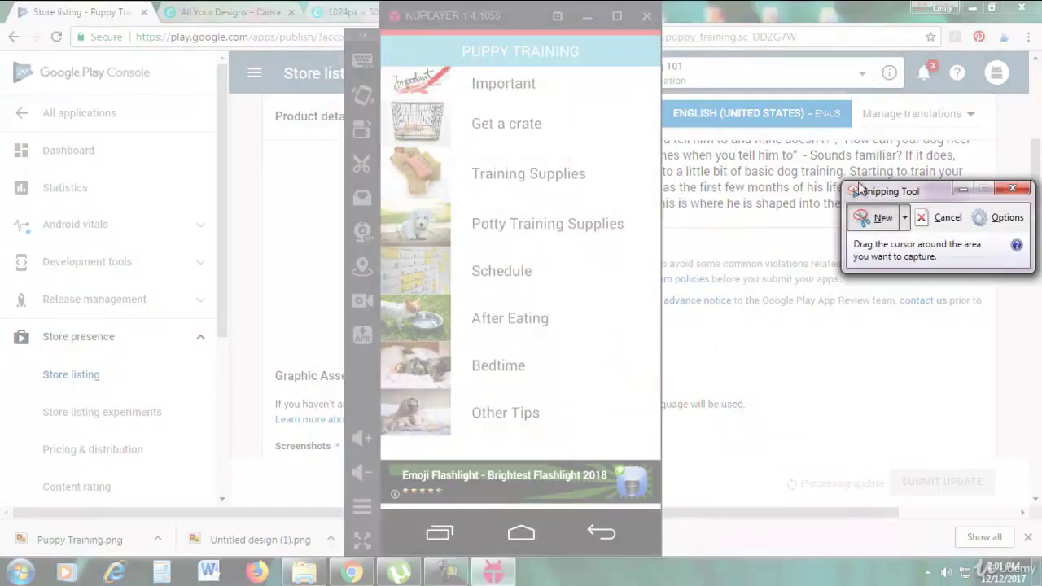
pyautogui.click(1012, 188)
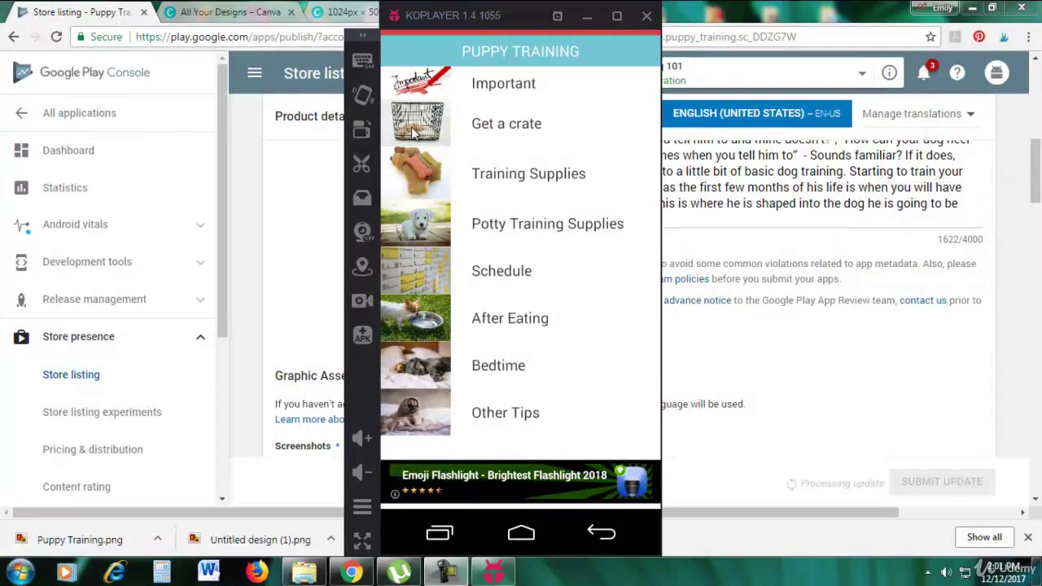
pyautogui.click(431, 224)
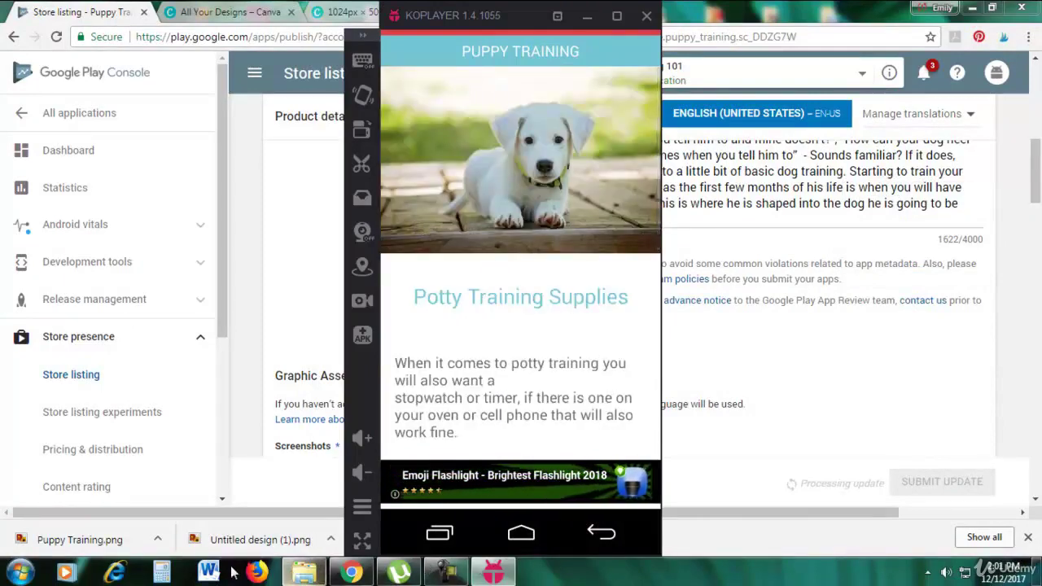
# Relaunch the Snipping Tool and capture the Potty Training Supplies page from its title bar down to just above the ad banner.
pyautogui.click(20, 572)
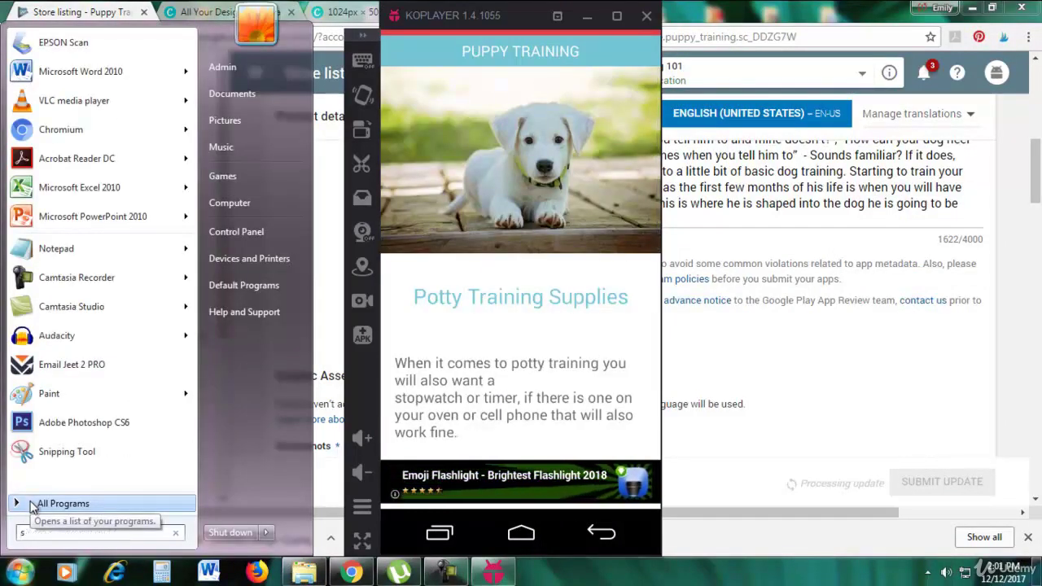
pyautogui.write('sno')
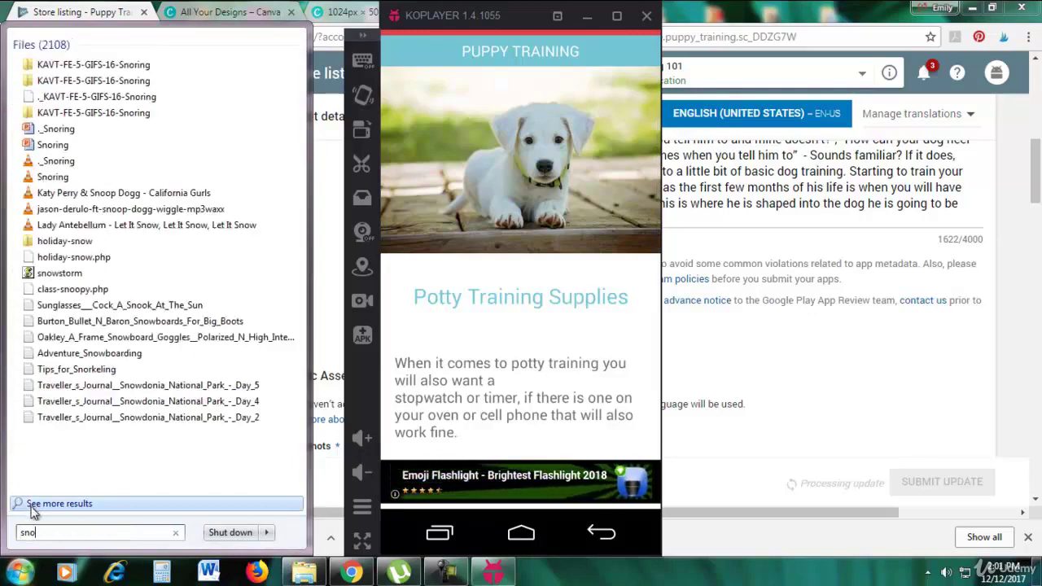
pyautogui.press('BackSpace')
pyautogui.write('ip')
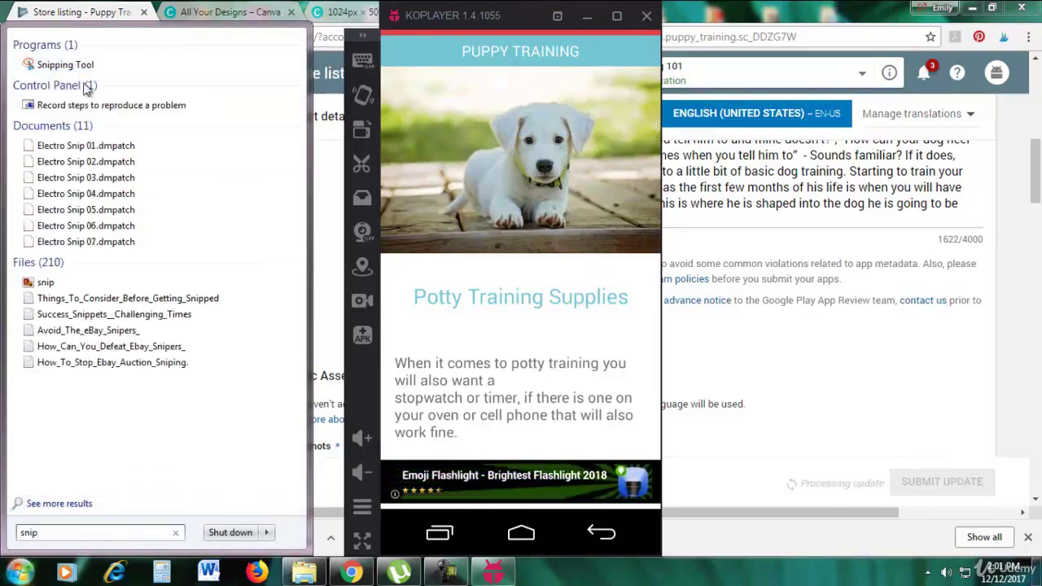
pyautogui.click(85, 66)
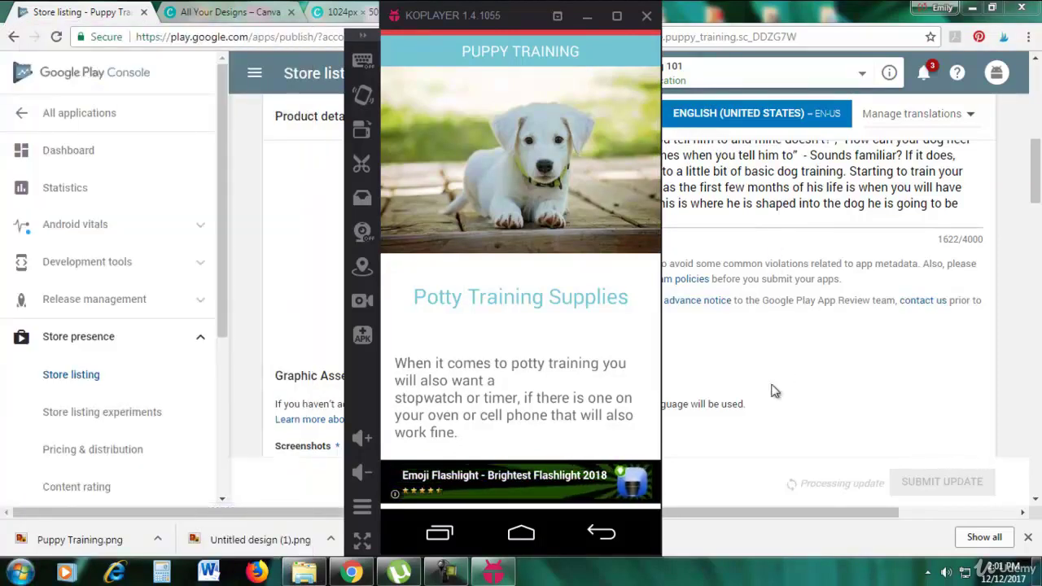
pyautogui.press('Escape')
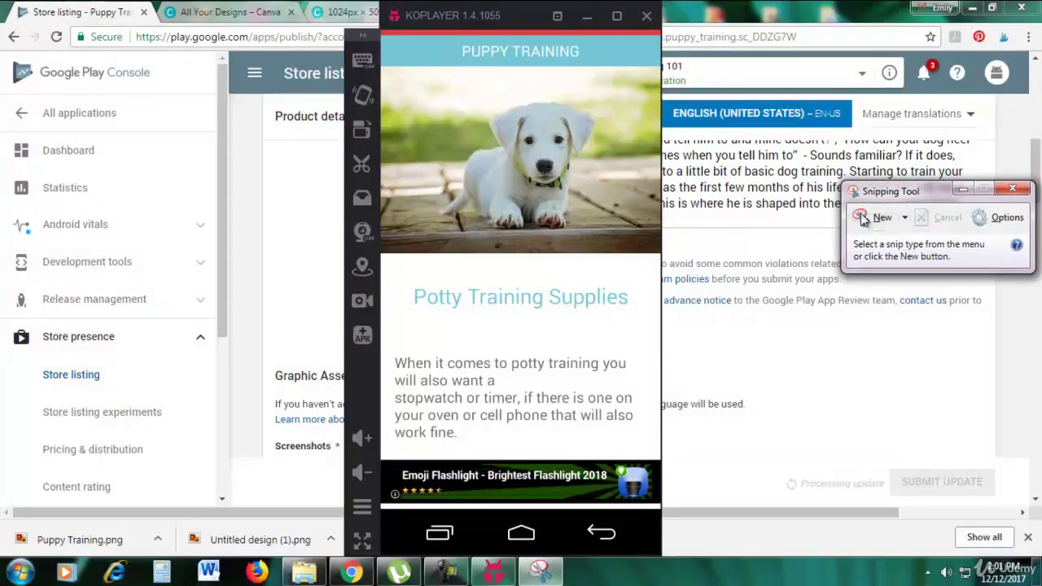
pyautogui.click(883, 219)
pyautogui.moveTo(379, 36); pyautogui.dragTo(660, 461)
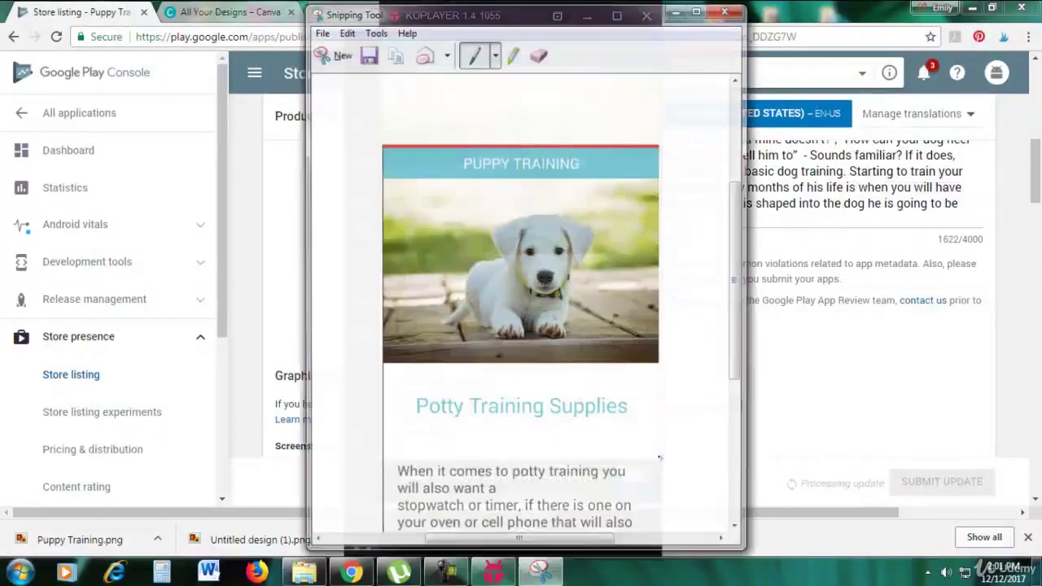
# Save the Potty Training Supplies snip as a PNG named 3 in the Puppy Training folder and minimize the Snipping Tool.
pyautogui.moveTo(738, 312); pyautogui.dragTo(727, 397)
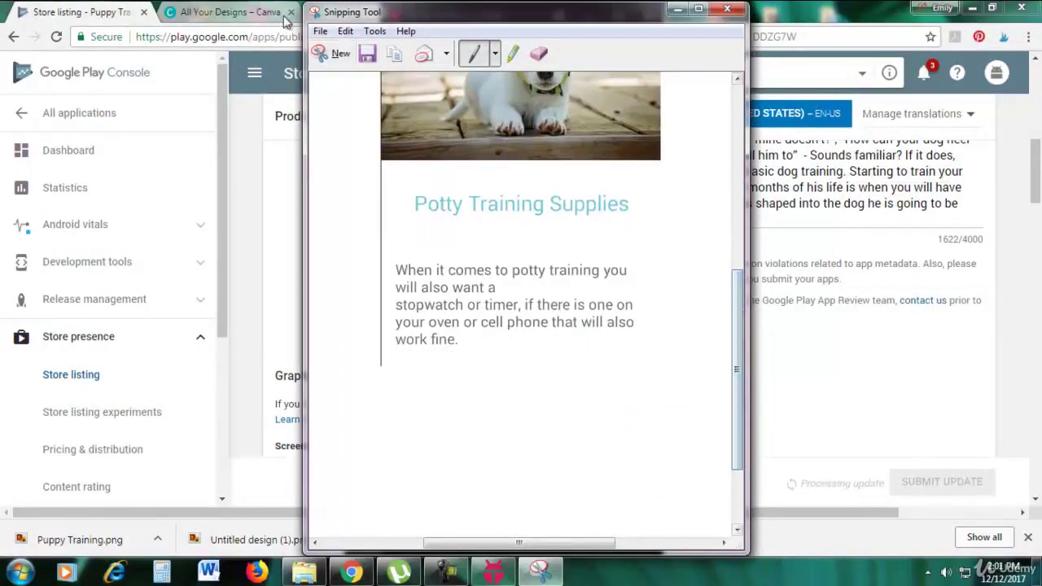
pyautogui.click(320, 31)
pyautogui.click(346, 71)
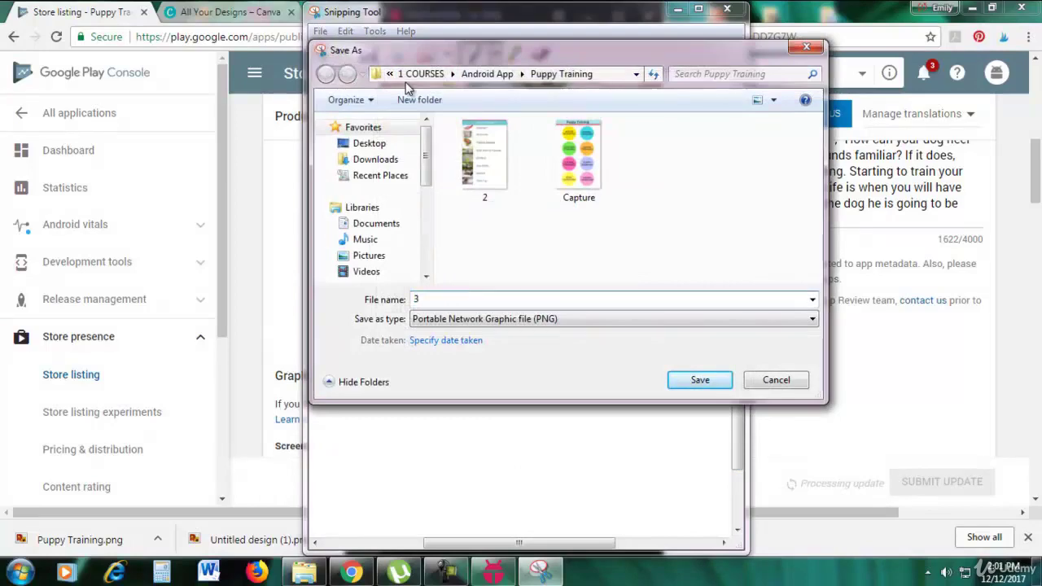
pyautogui.press('Return')
pyautogui.click(678, 10)
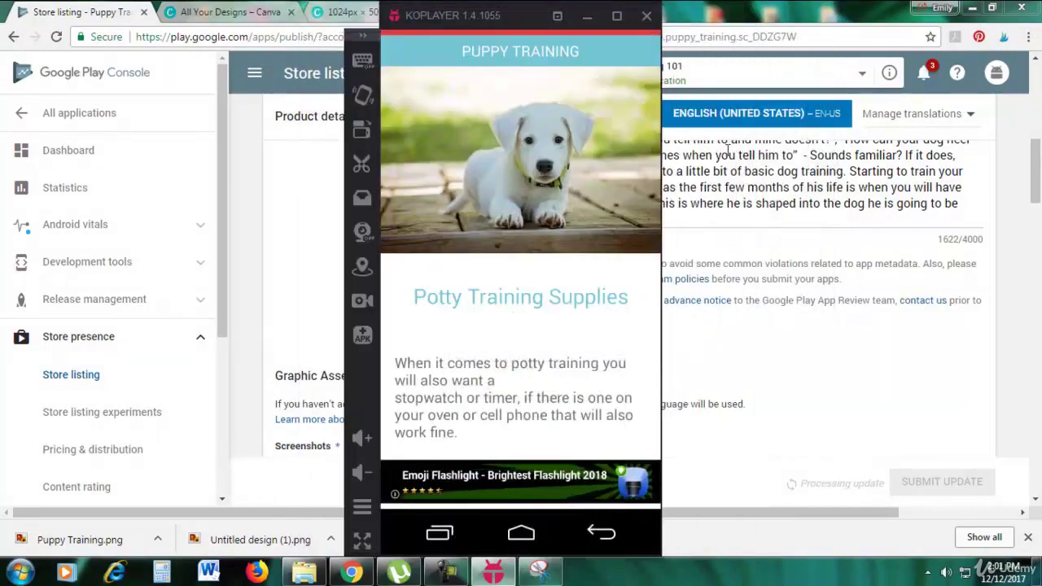
# Switch back to the app's Store listing page in the Google Play Console in Chrome.
pyautogui.click(843, 274)
pyautogui.scroll(5, 841, 274)
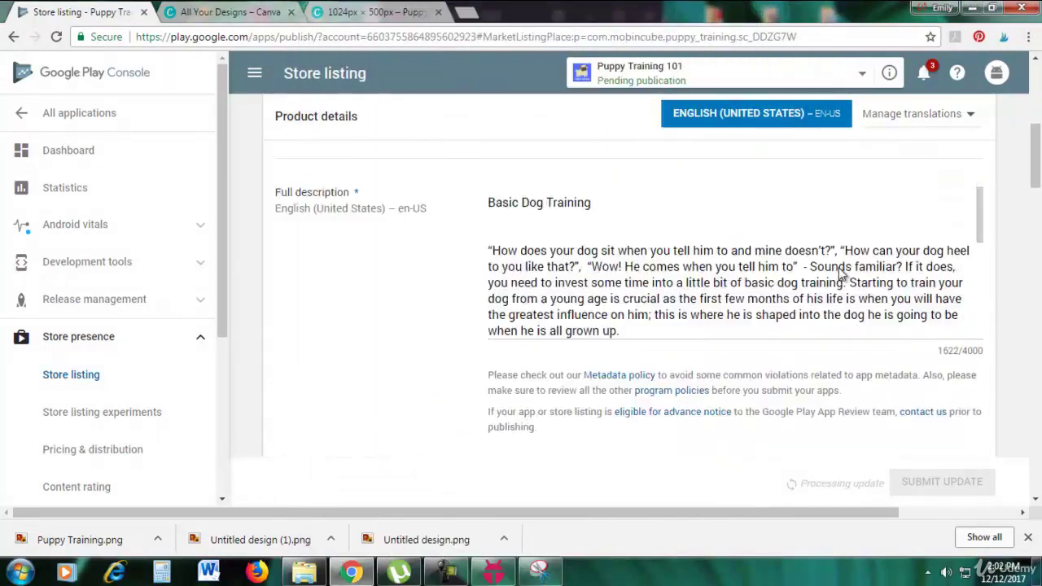